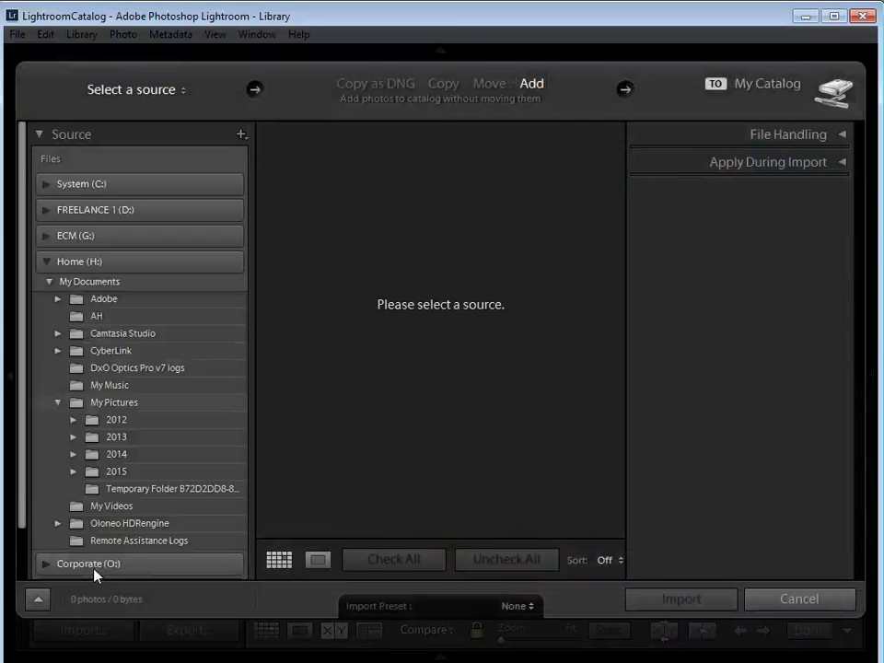
Step: Import the photo in the Start Images folder on the Home (H:) Desktop into the catalog
click(44, 281)
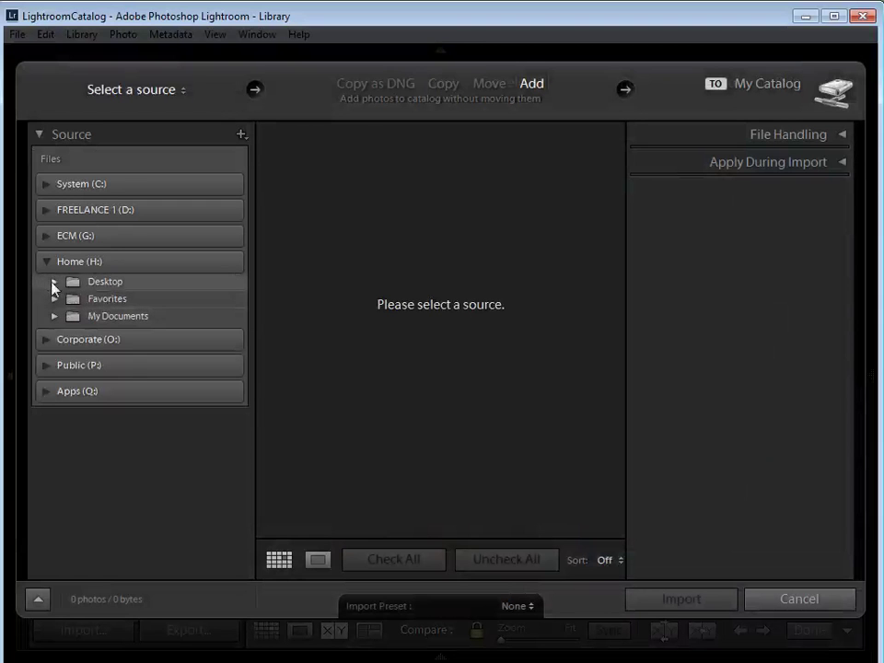
click(54, 282)
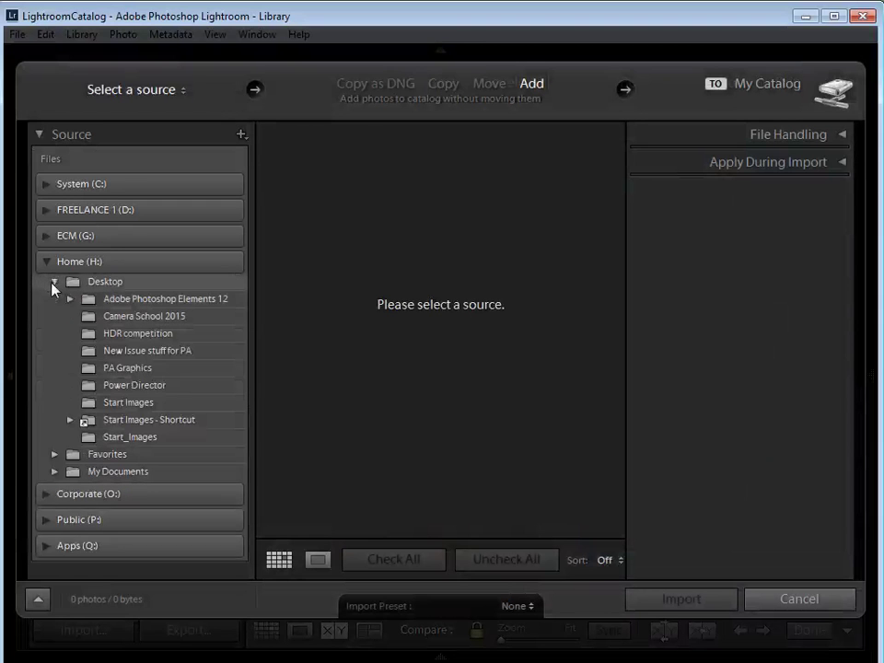
click(112, 405)
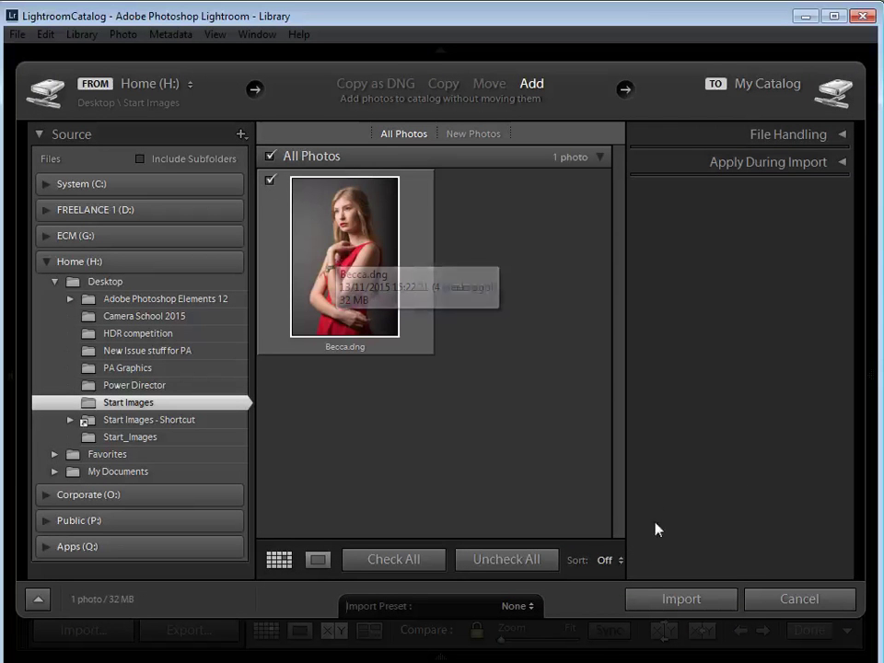
click(684, 601)
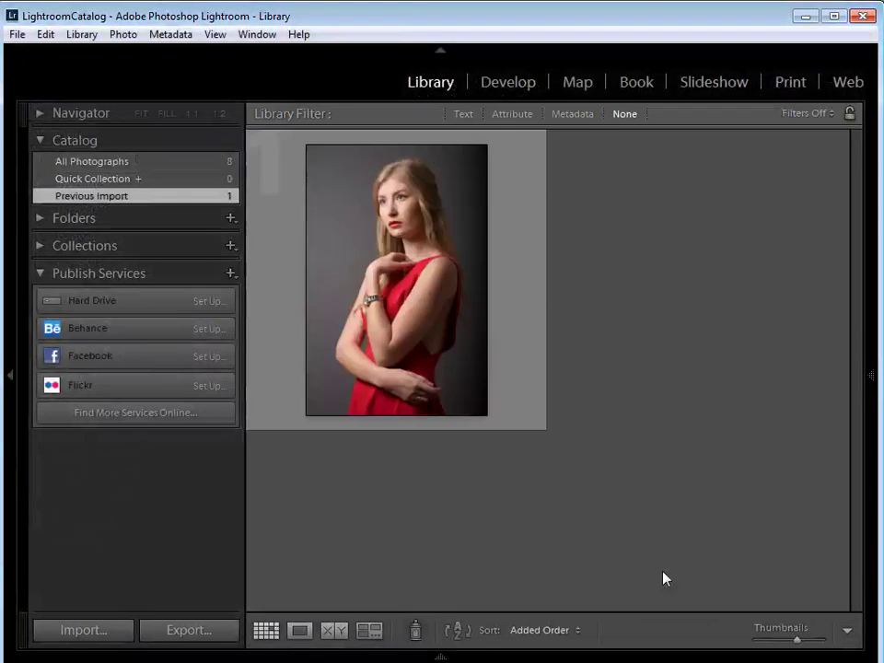
Step: Open the imported portrait for developing and enable both lens profile corrections and chromatic aberration removal
click(505, 83)
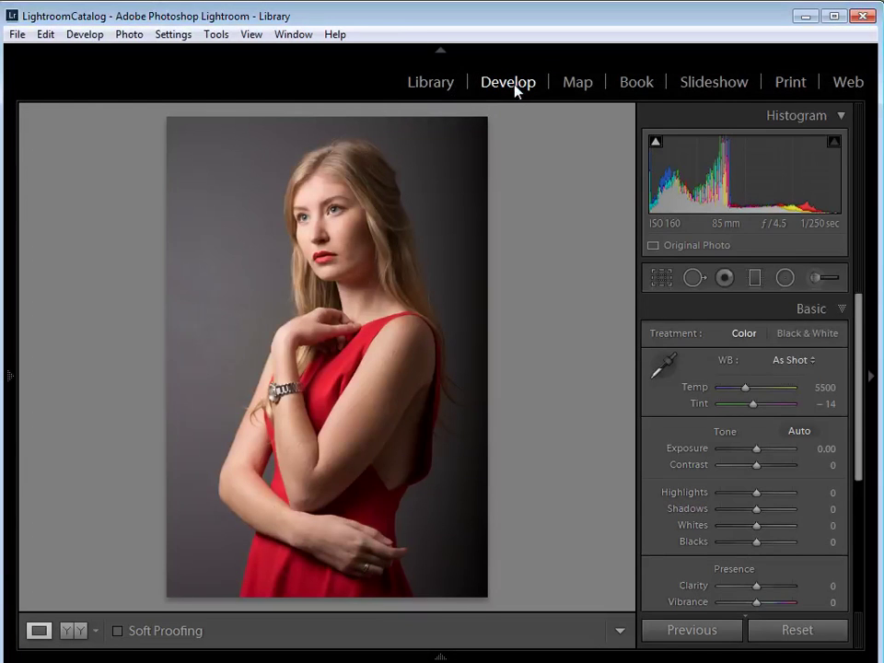
drag(862, 322, 869, 483)
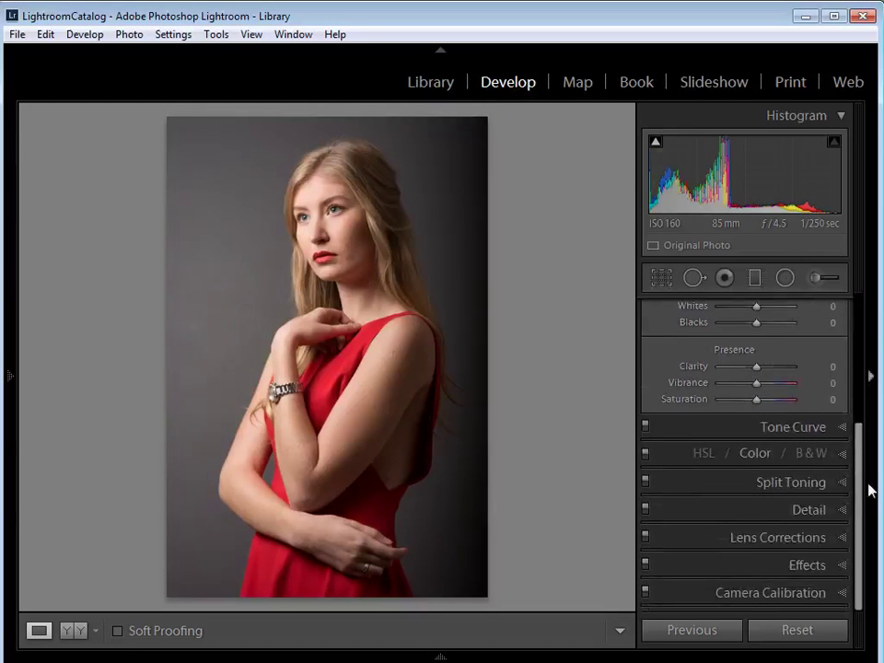
click(836, 537)
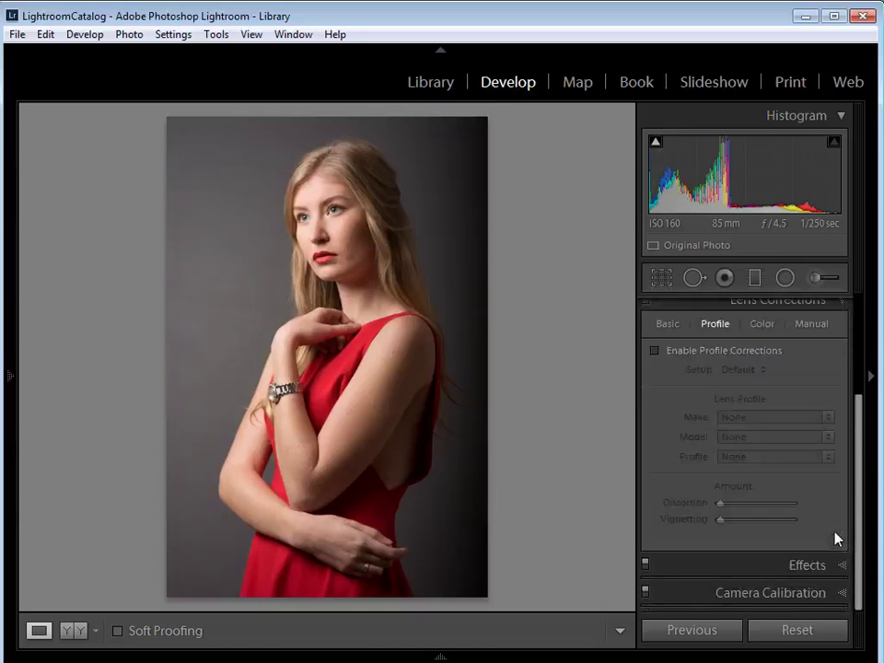
click(667, 327)
click(655, 351)
click(654, 367)
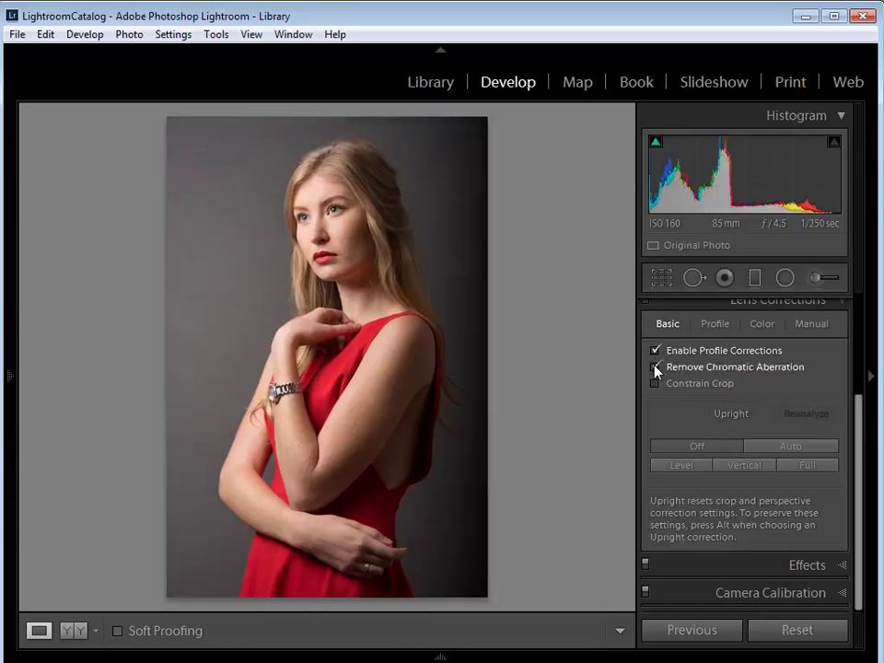
Step: Check the lens model and the available profile options used for the portrait's lens correction
click(714, 324)
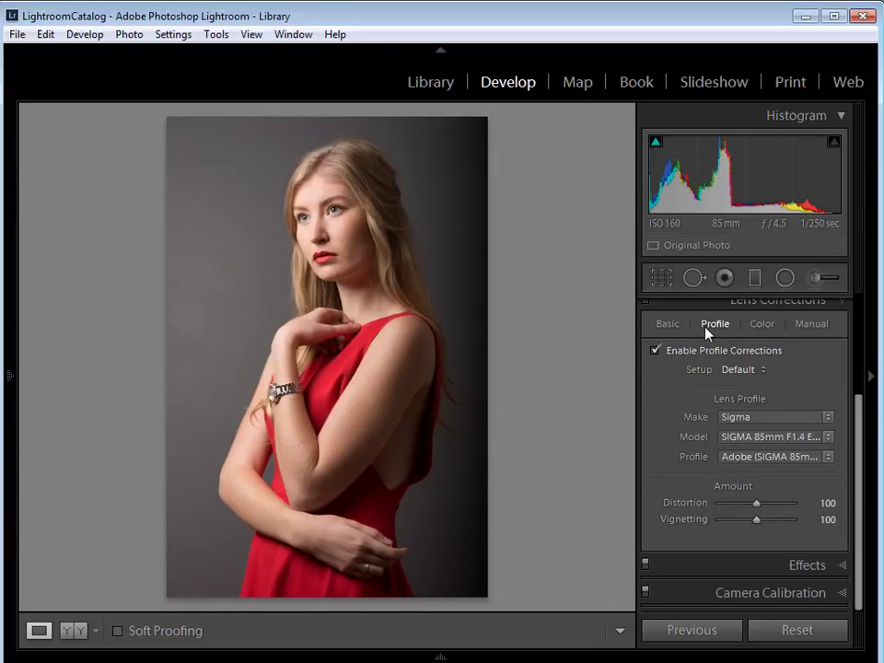
click(797, 437)
click(801, 449)
click(797, 456)
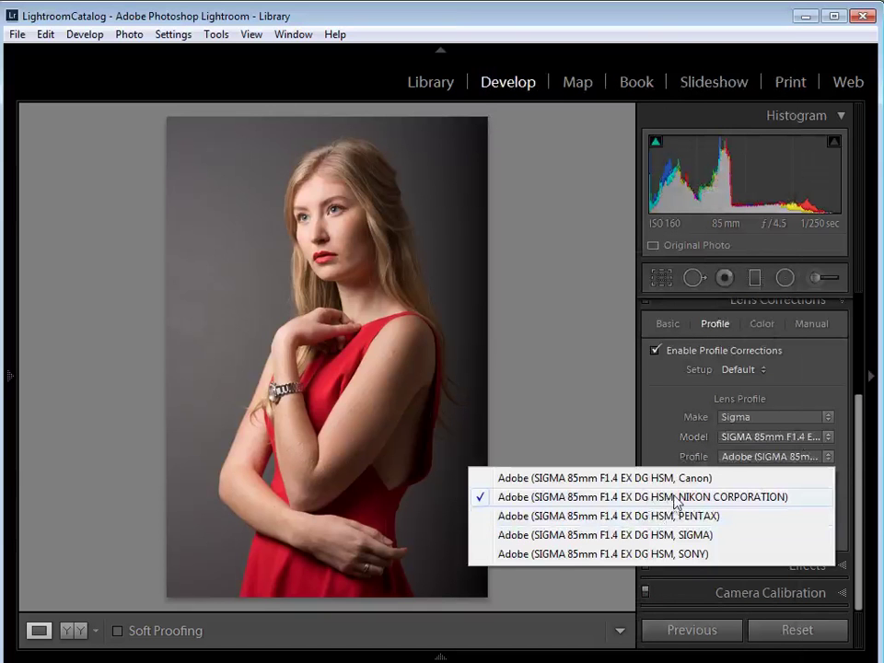
click(667, 432)
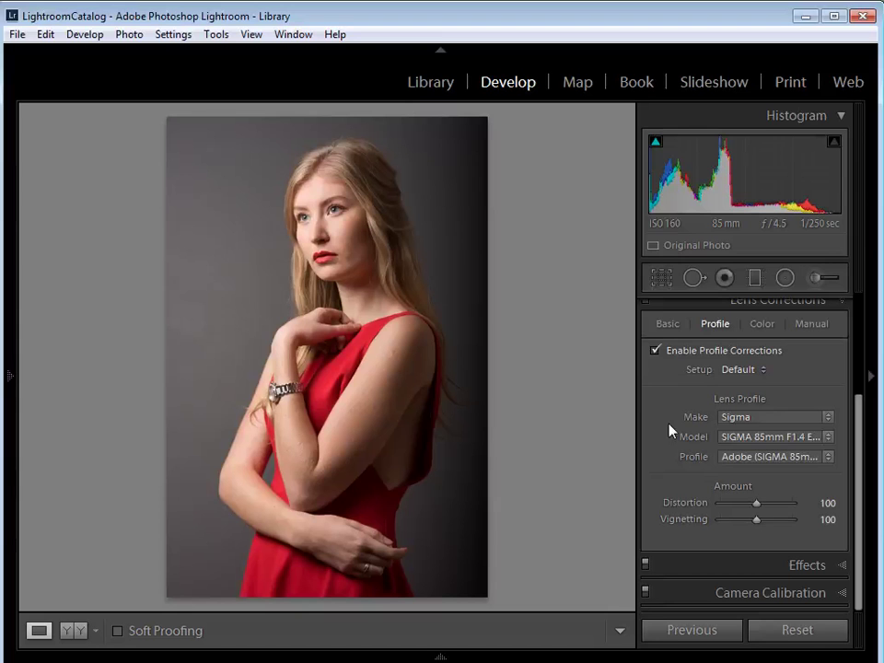
Step: Set the portrait's basic tone to Contrast -45, Highlights -100 and Shadows +100
drag(858, 411, 872, 300)
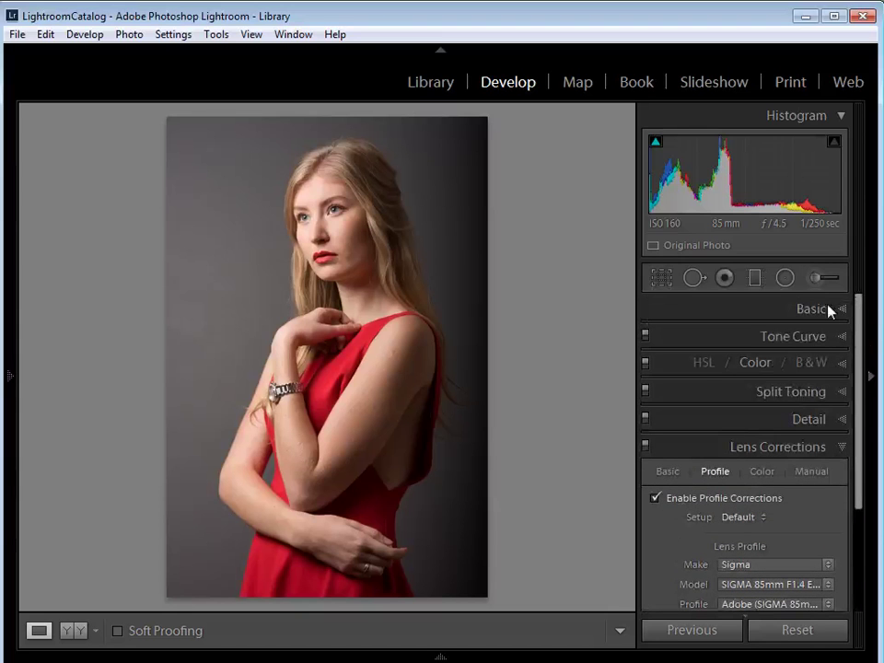
click(827, 310)
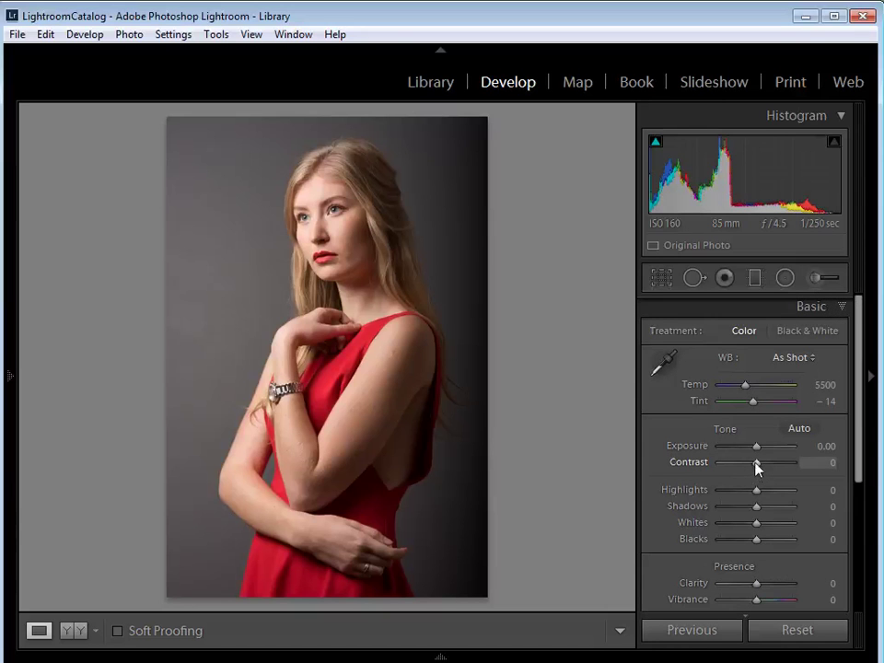
drag(756, 467, 739, 462)
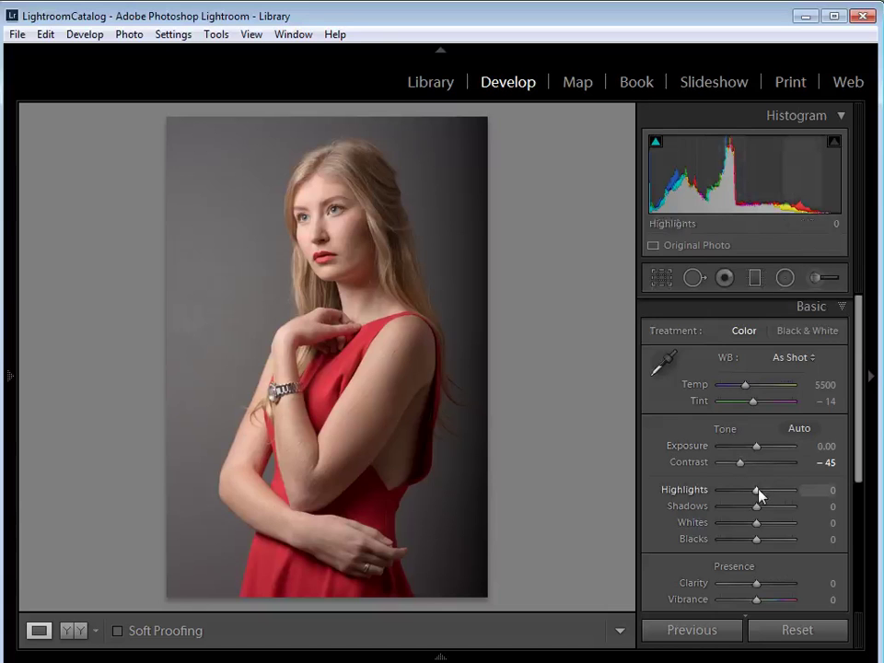
drag(755, 493, 710, 489)
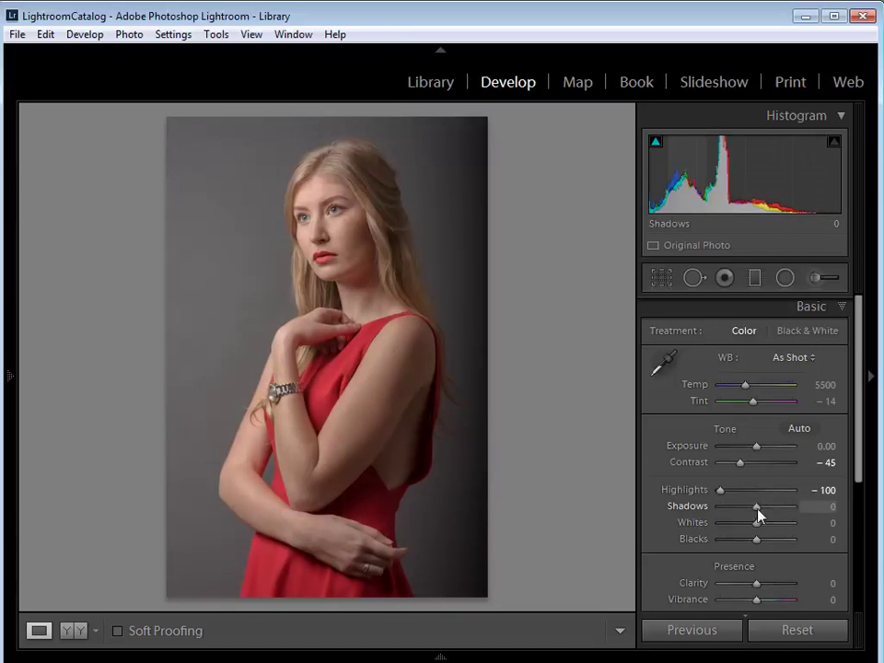
drag(757, 509, 814, 515)
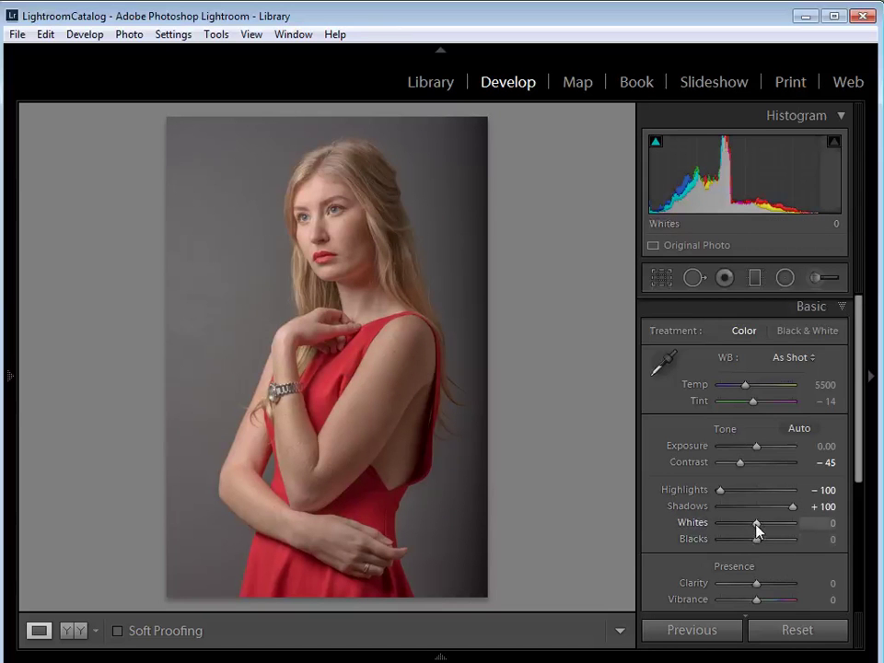
Step: Set Whites to +40 and Blacks to -40, checking the clipping preview
alt+drag(759, 525, 771, 531)
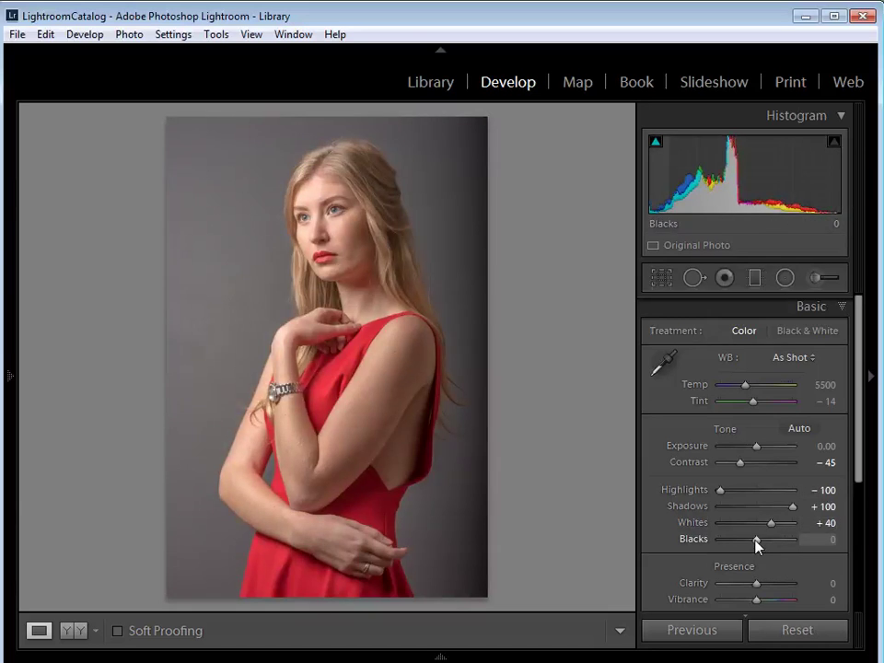
drag(755, 541, 740, 541)
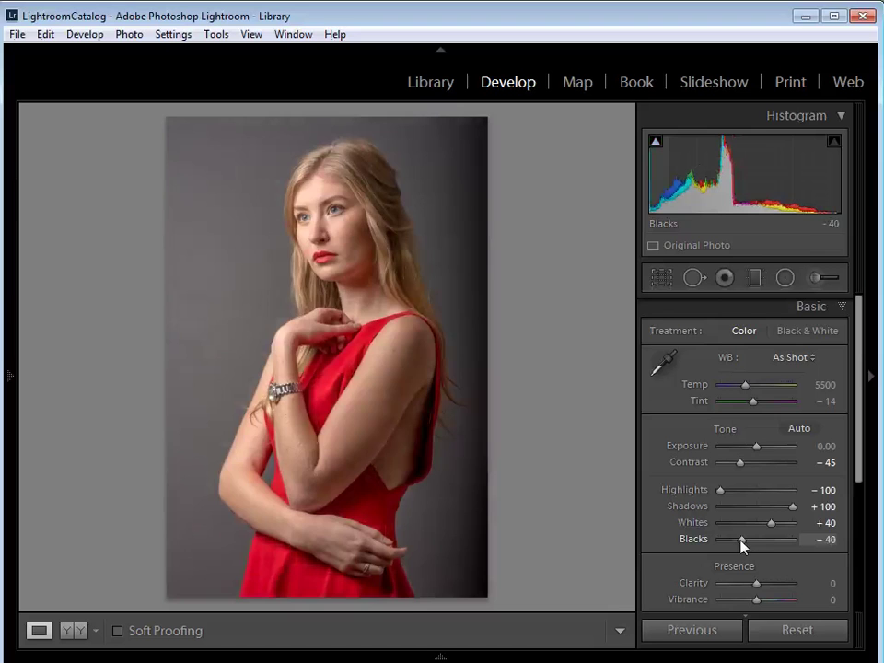
alt+click(741, 541)
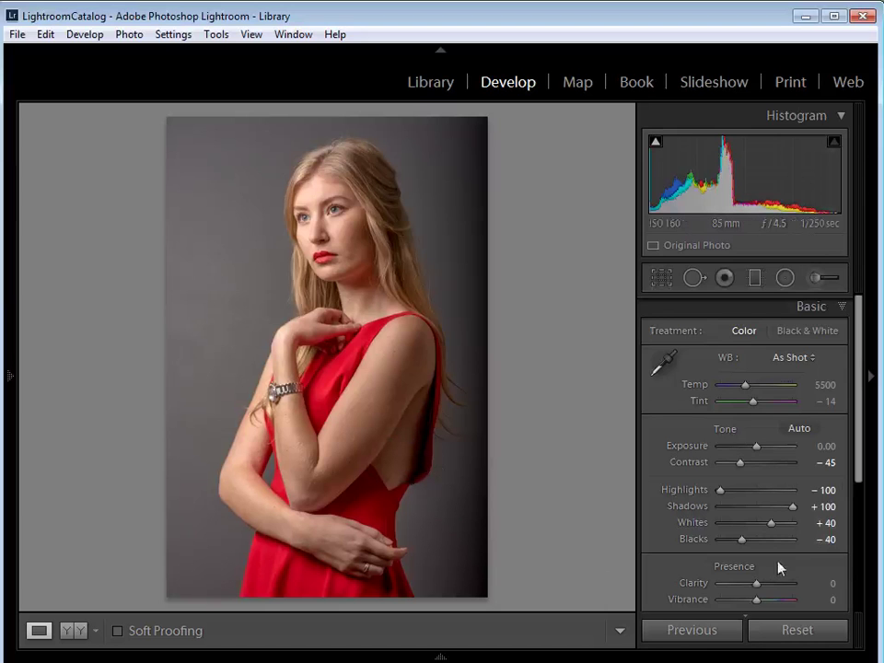
Step: Set the presence values to Clarity -40, Vibrance +10 and Saturation -10
scroll(860, 465, down, 3)
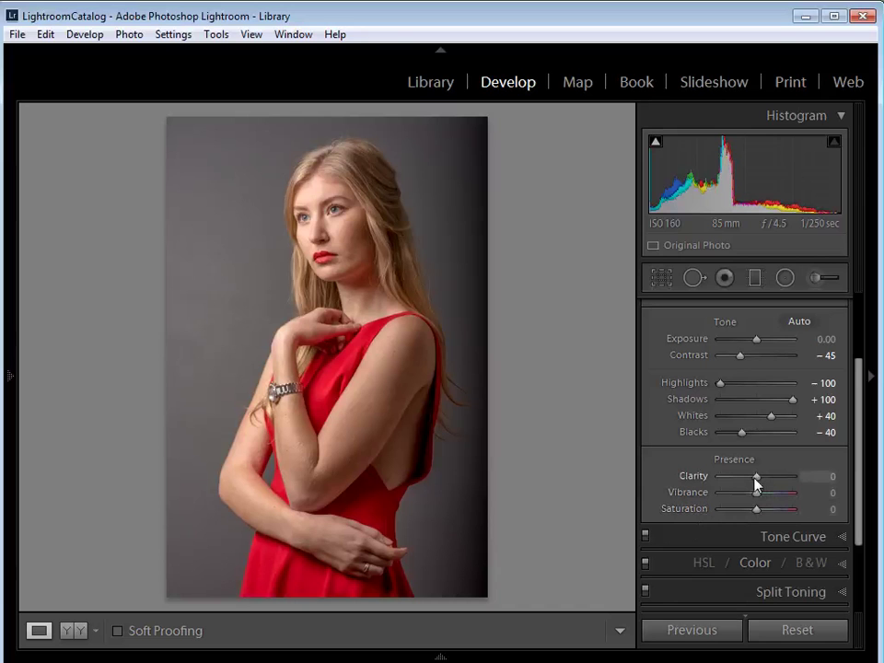
drag(754, 478, 741, 478)
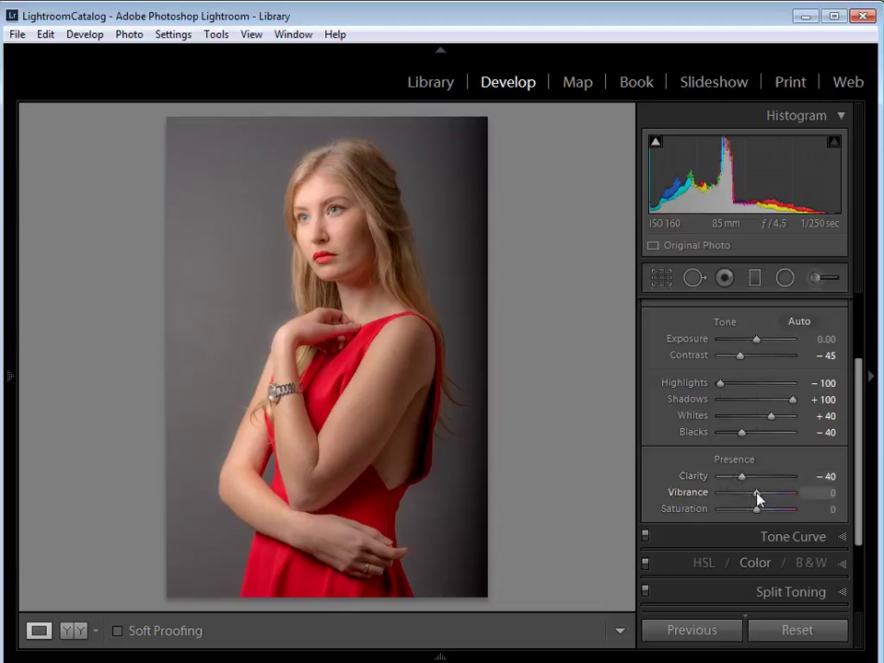
drag(756, 492, 759, 493)
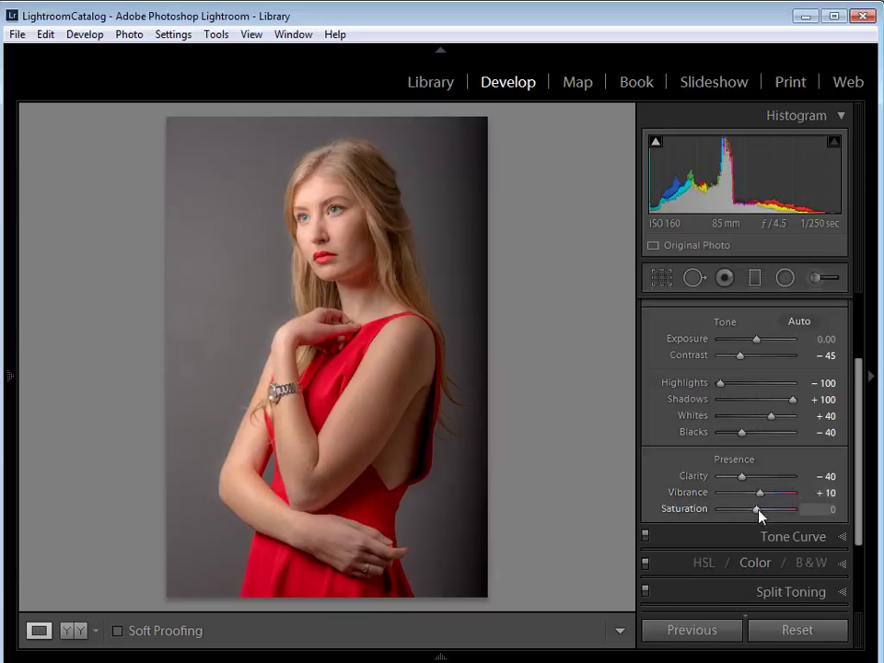
drag(756, 507, 755, 506)
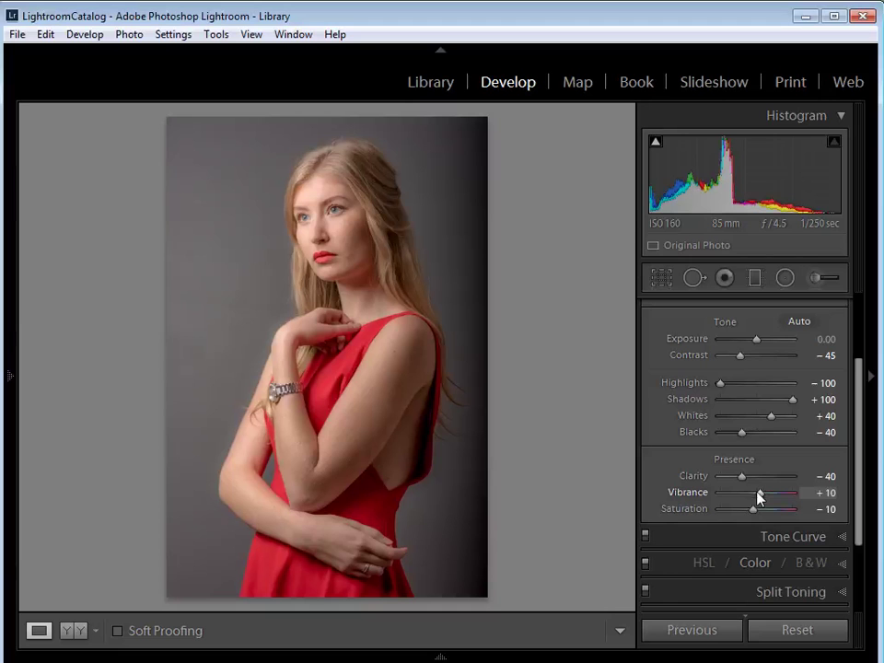
Step: Shape the RGB point curve with midpoint and lower-quarter anchors, raising the black point slightly and pulling the lower-quarter anchor down
click(838, 536)
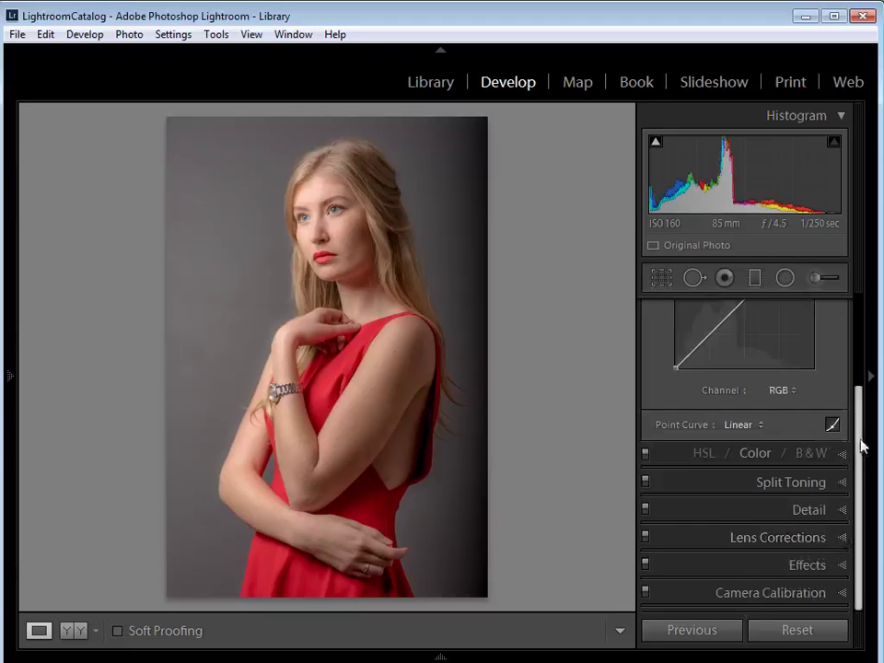
scroll(858, 445, up, 3)
click(834, 512)
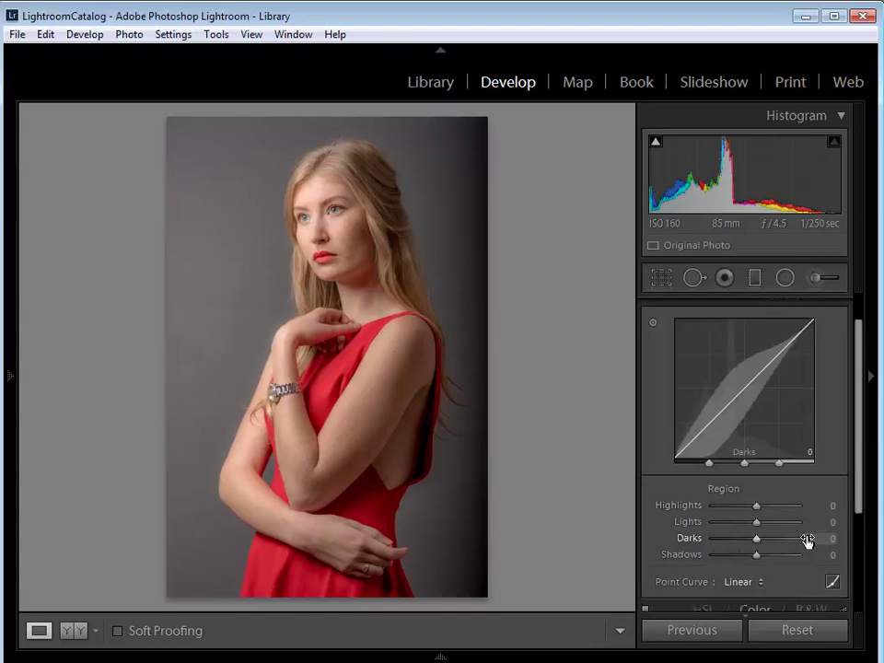
click(832, 587)
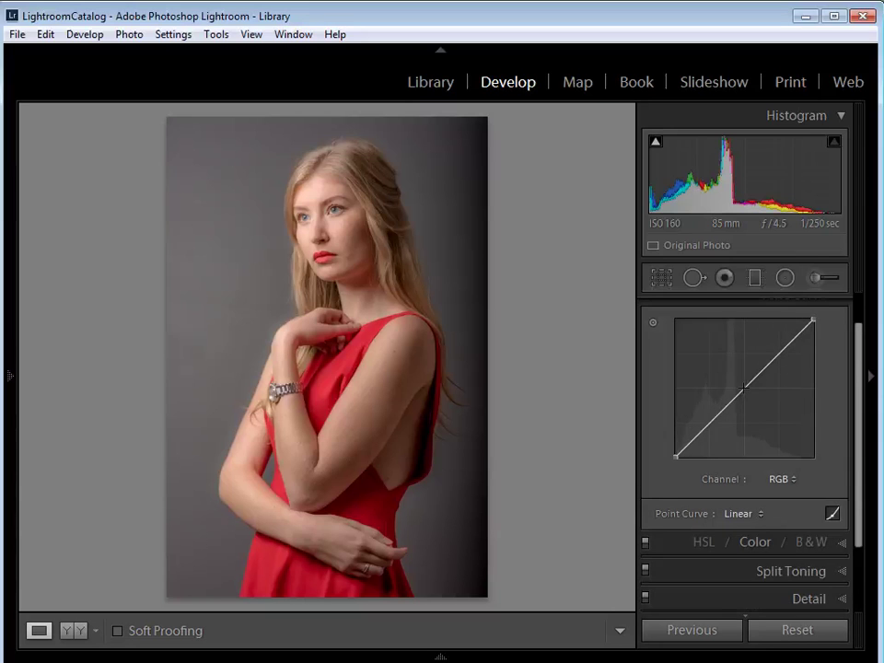
click(743, 388)
click(709, 423)
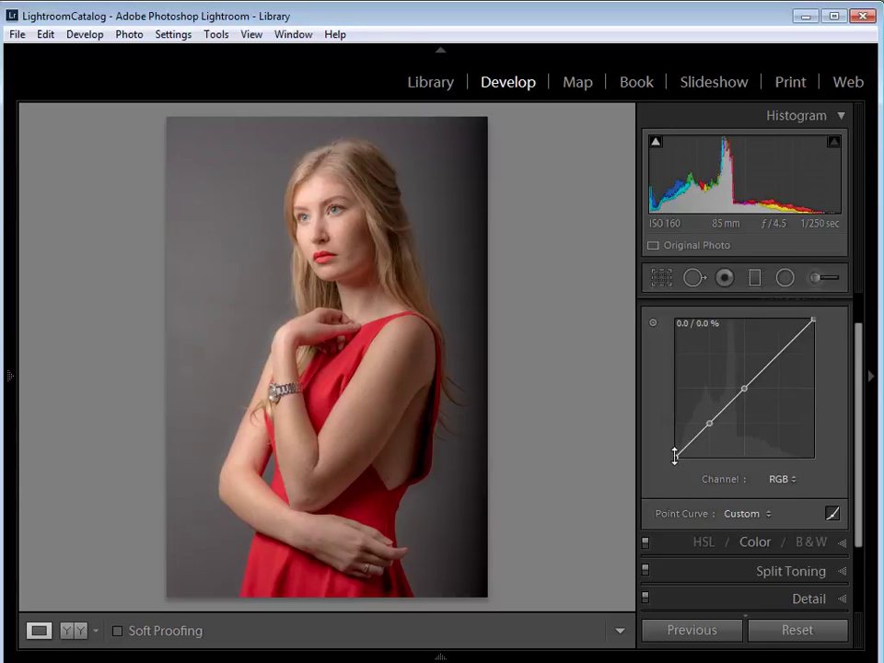
drag(675, 454, 674, 447)
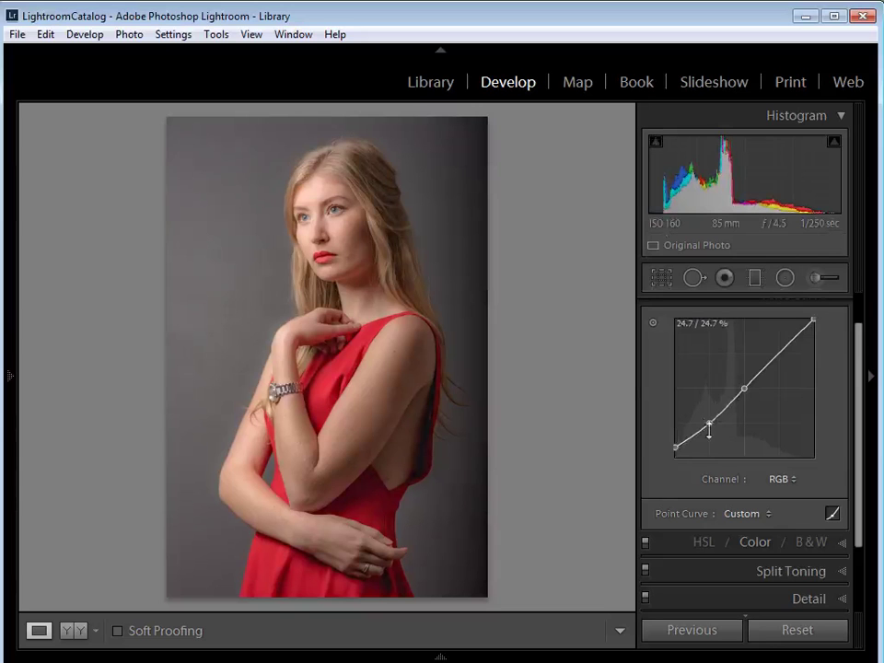
drag(709, 425, 709, 431)
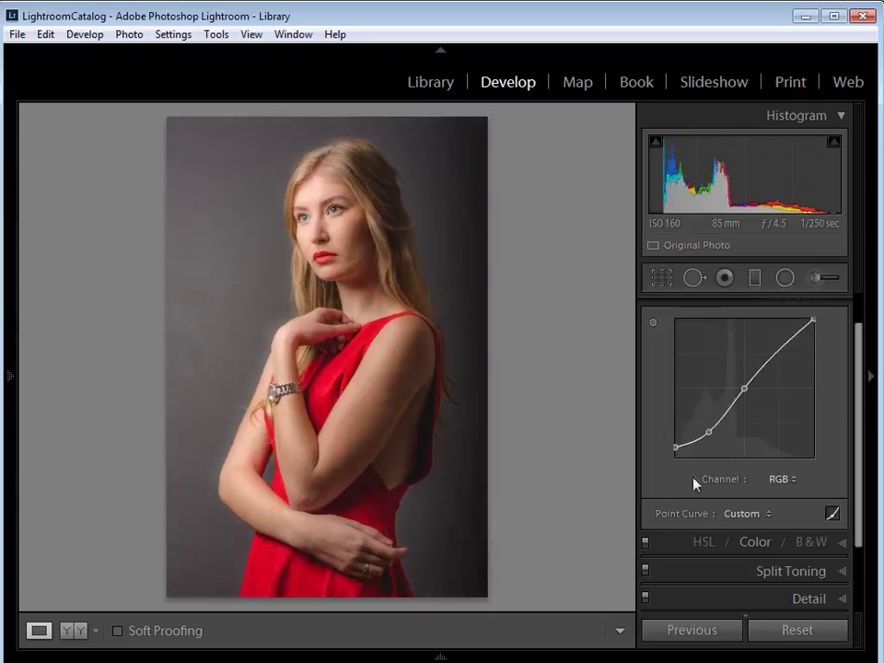
Step: Adjust the Blue channel's point curve by slightly raising its black endpoint and lowering its white endpoint
click(785, 480)
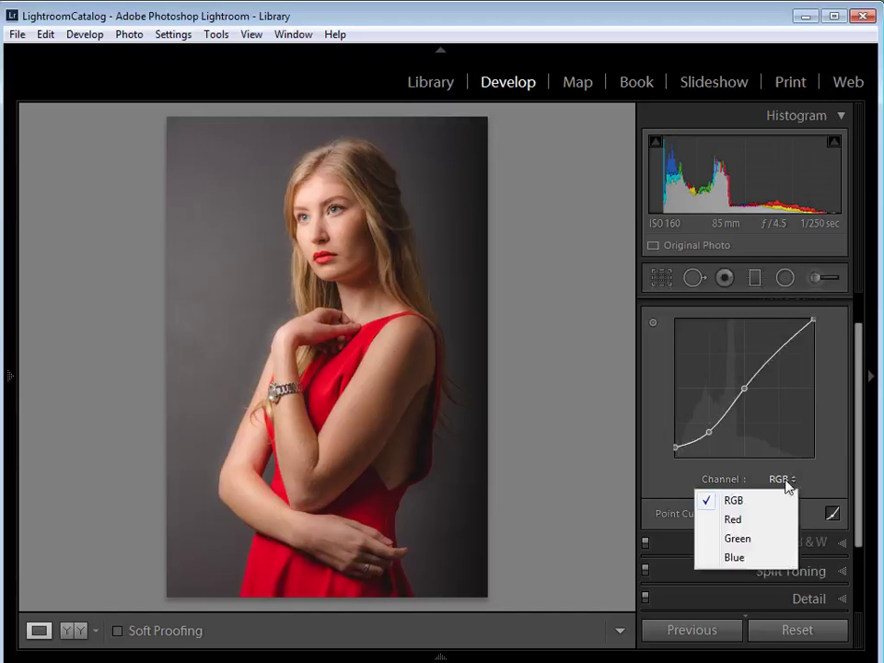
click(749, 559)
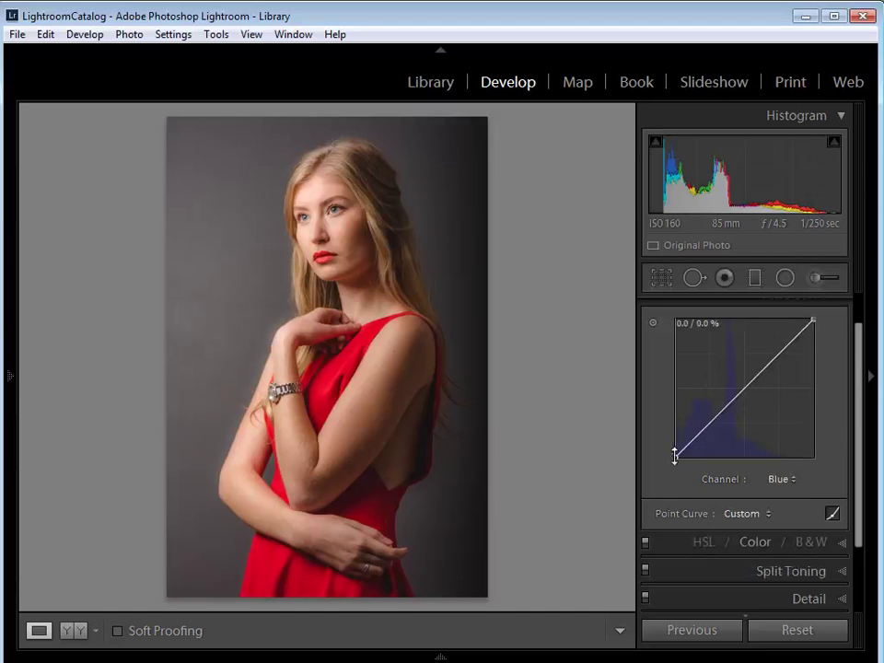
drag(675, 455, 672, 442)
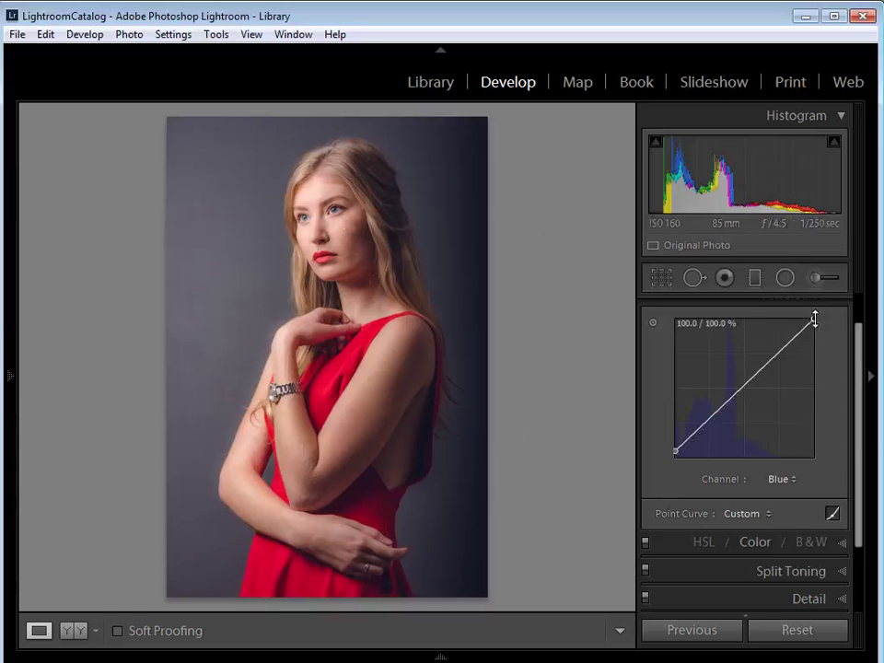
drag(813, 318, 814, 326)
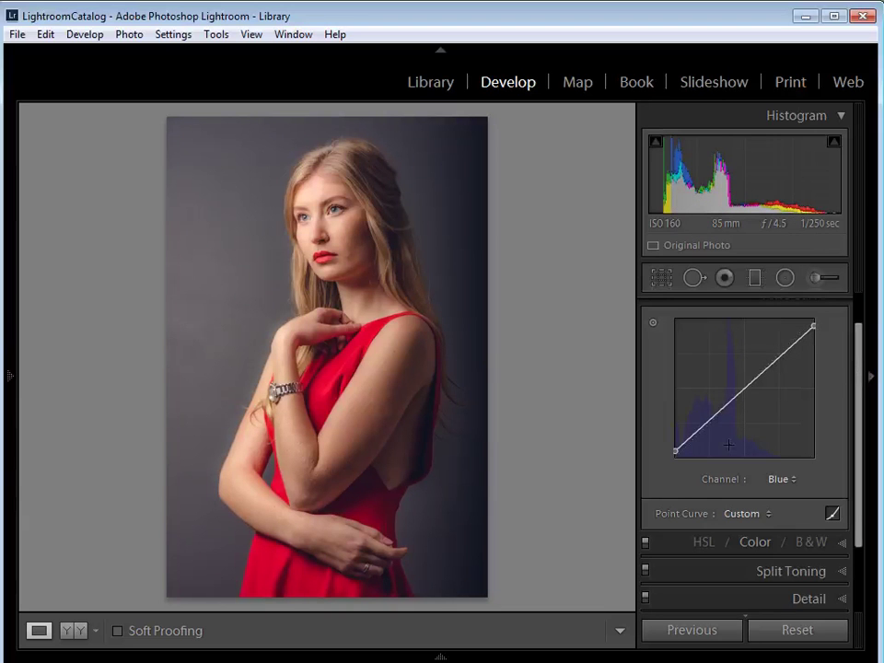
click(696, 432)
Step: Set the Split Toning highlights to Hue 39 and Saturation 21
drag(862, 404, 865, 451)
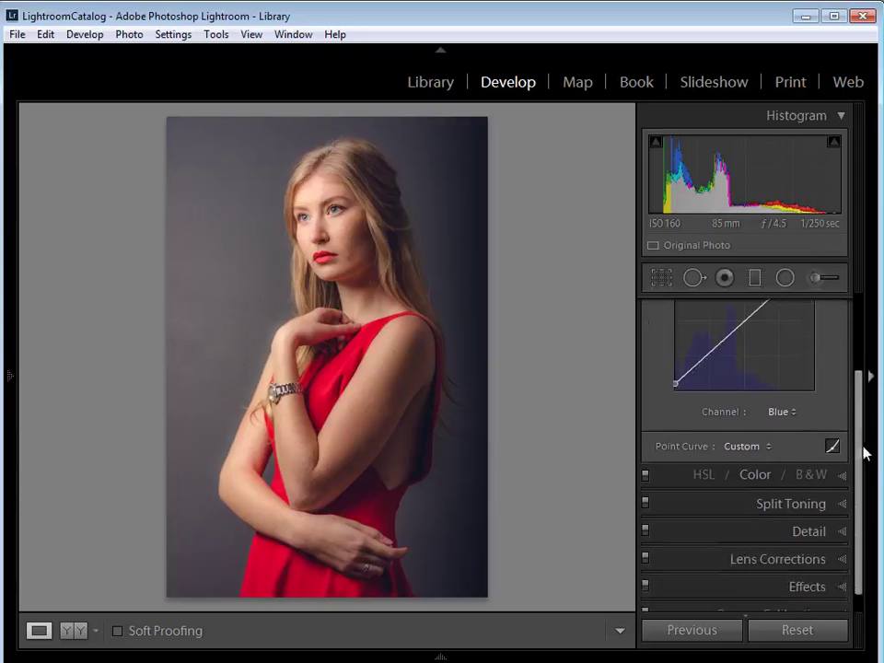
click(839, 506)
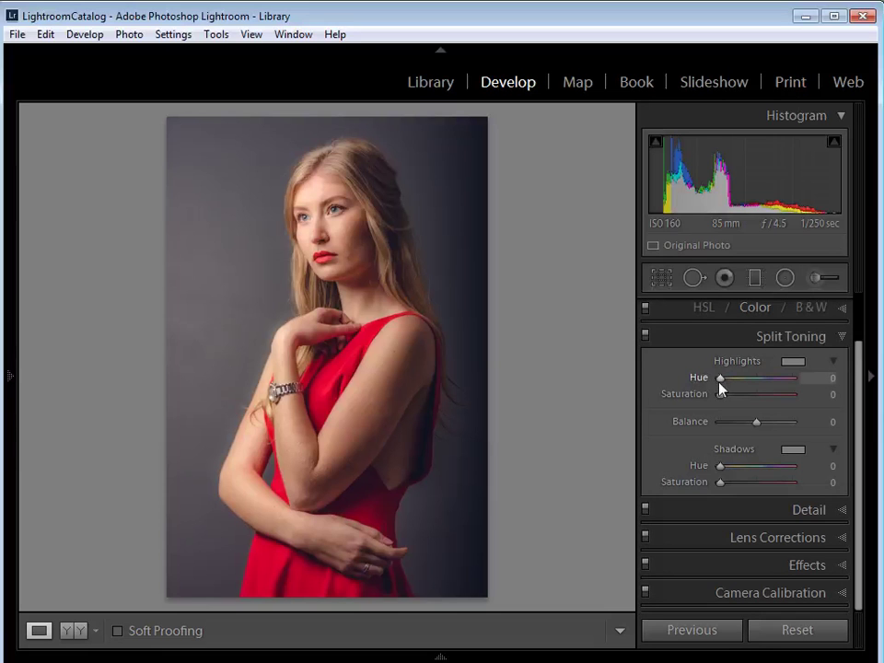
drag(719, 379, 727, 380)
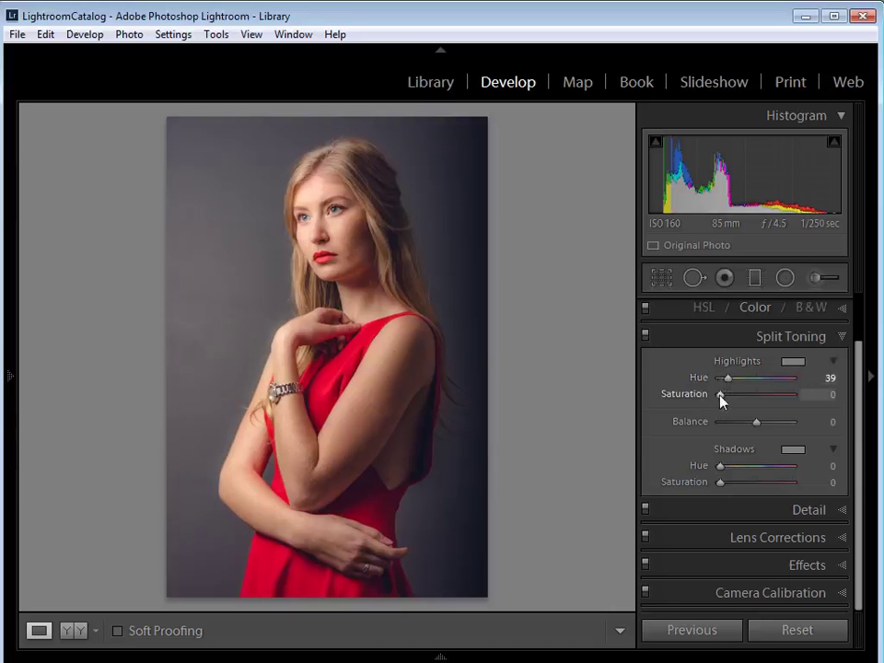
drag(720, 394, 797, 393)
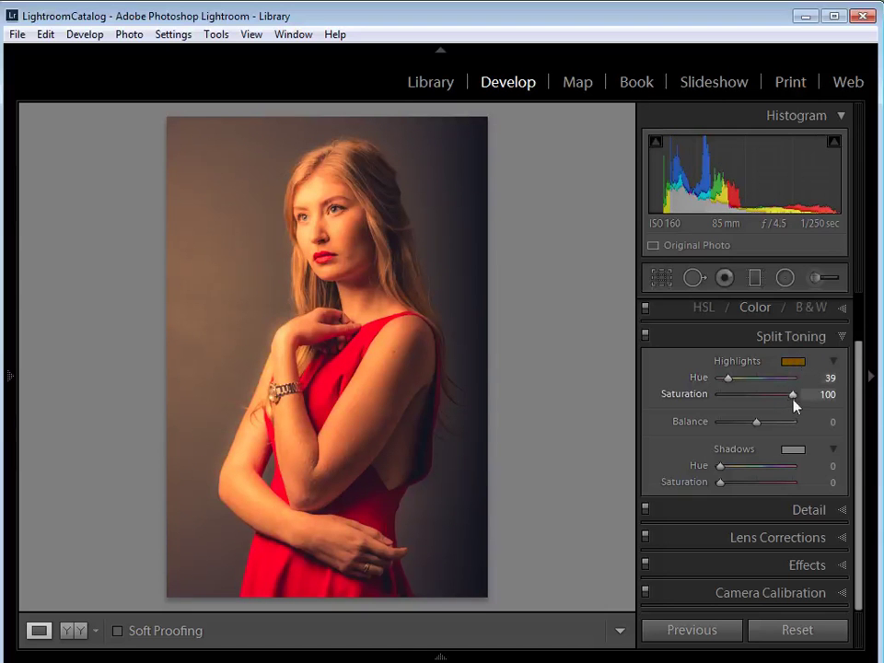
drag(793, 394, 737, 394)
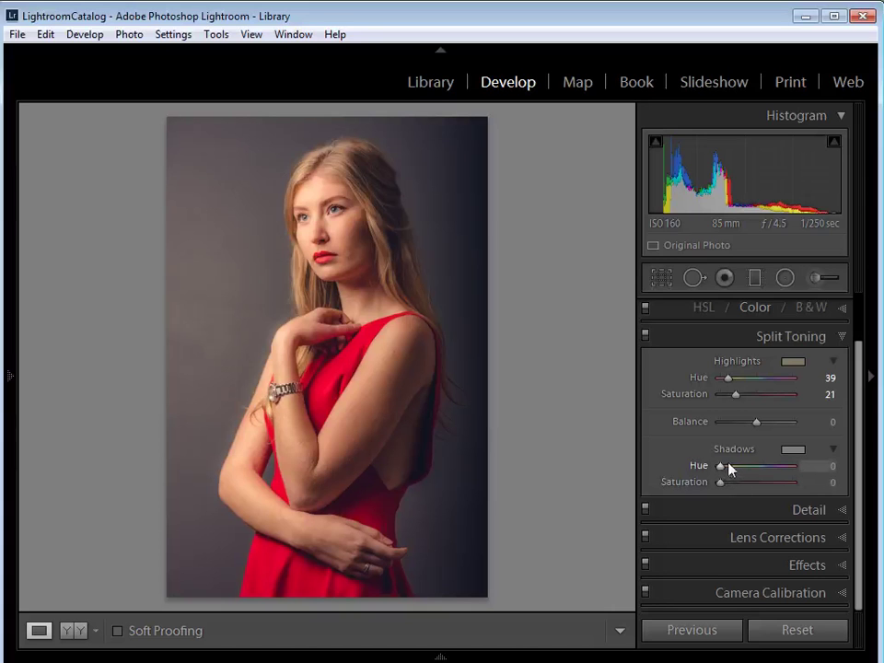
Step: Set the Split Toning shadows to Hue 206 and Saturation 21, with the Balance at -60
drag(722, 487, 736, 490)
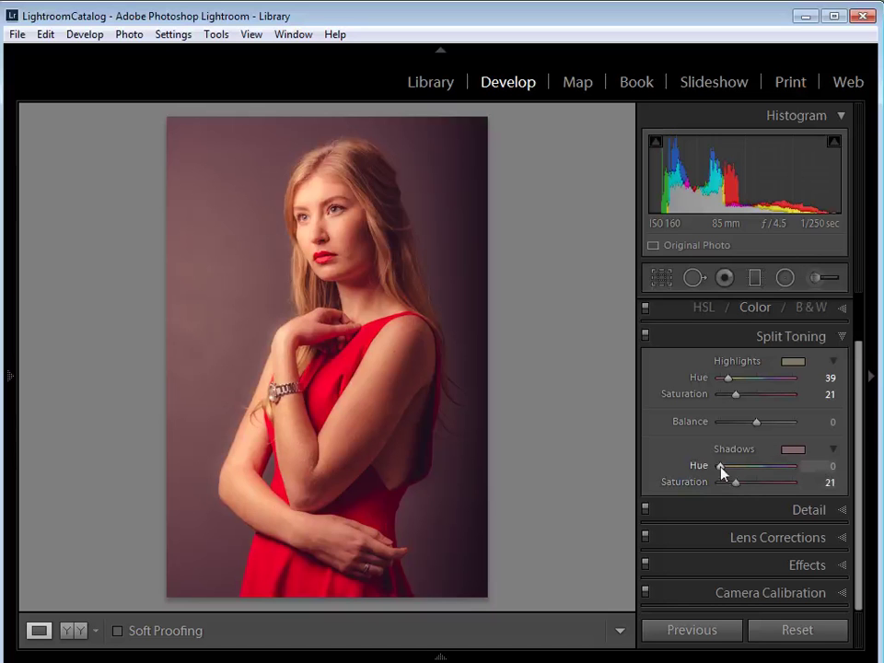
drag(721, 467, 763, 471)
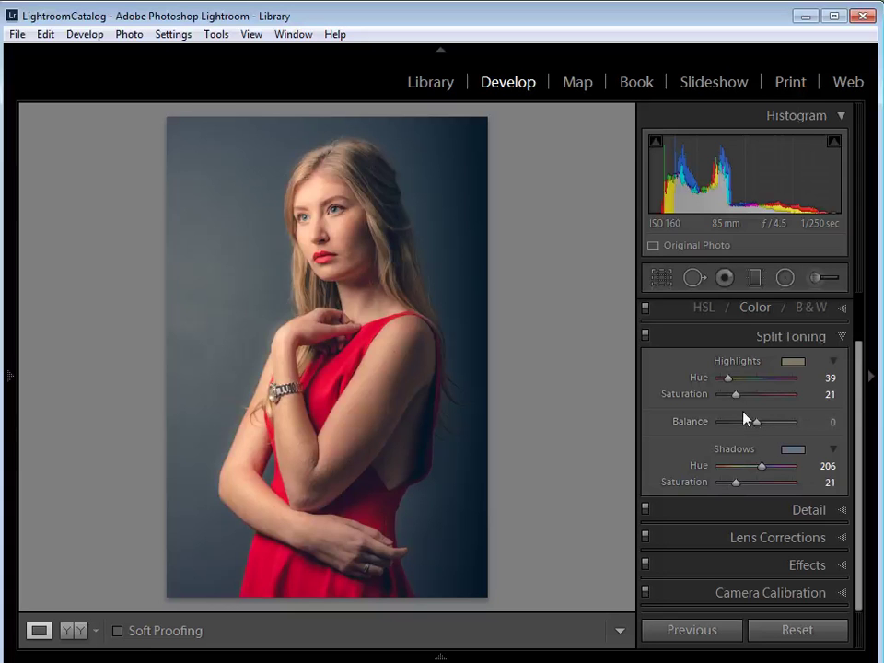
drag(757, 423, 735, 421)
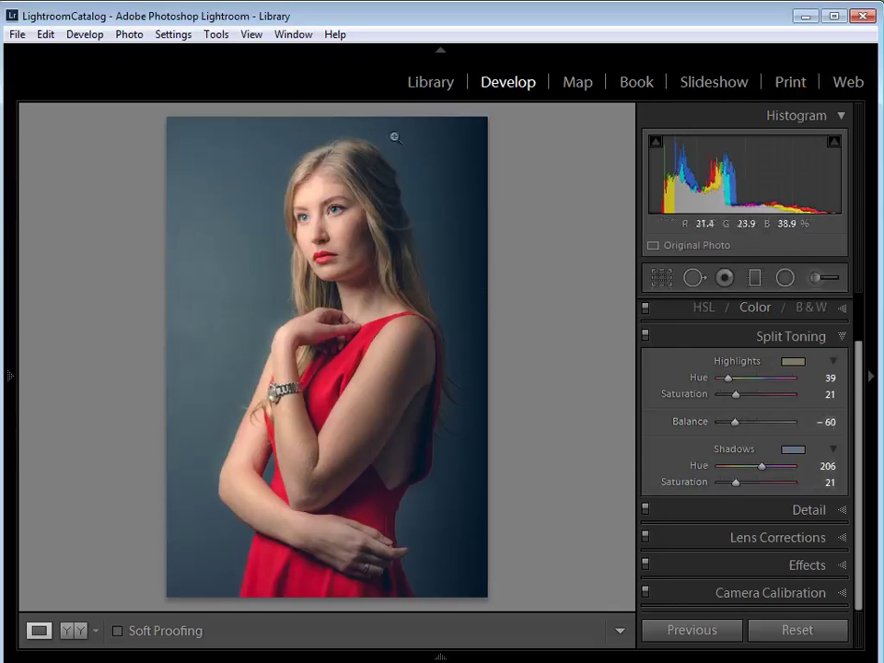
Step: Toggle the split toning off and on repeatedly to compare the portrait with and without the color effect
click(645, 335)
click(645, 335)
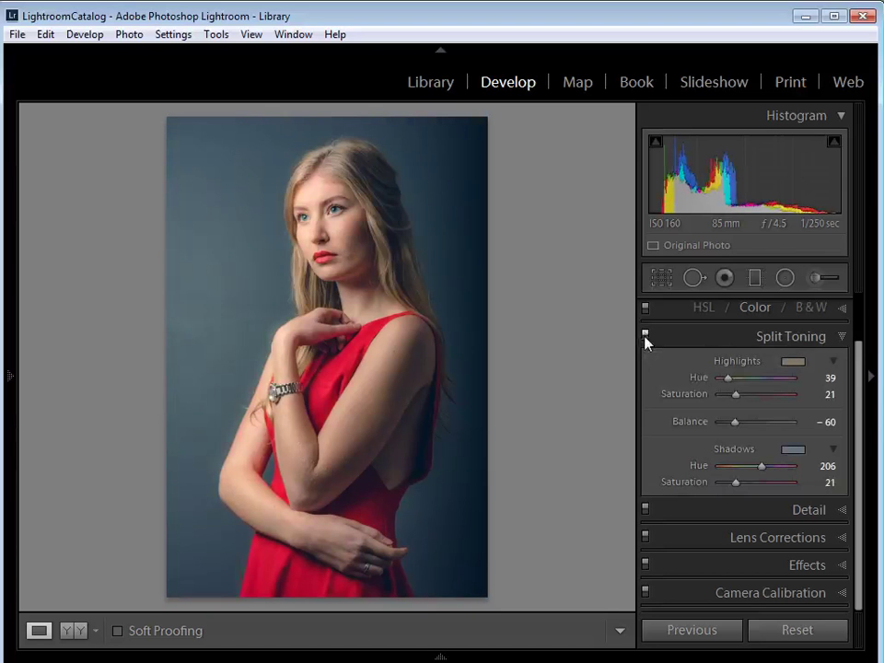
click(646, 335)
click(645, 335)
click(645, 335)
click(645, 335)
scroll(673, 440, up, 2)
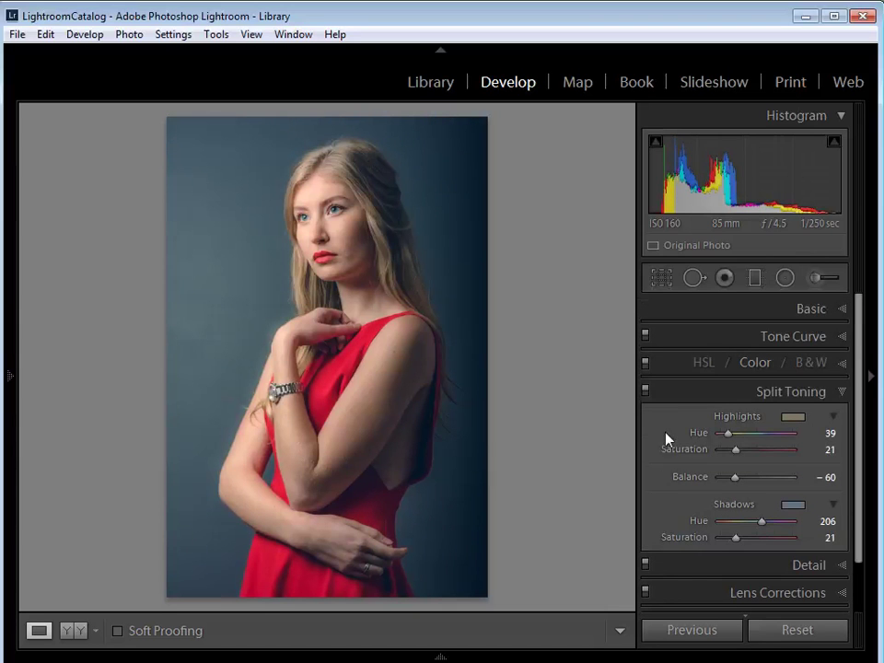
Step: Activate Spot Removal in Heal mode and reduce the brush size to 21 for close retouching of the face
click(693, 278)
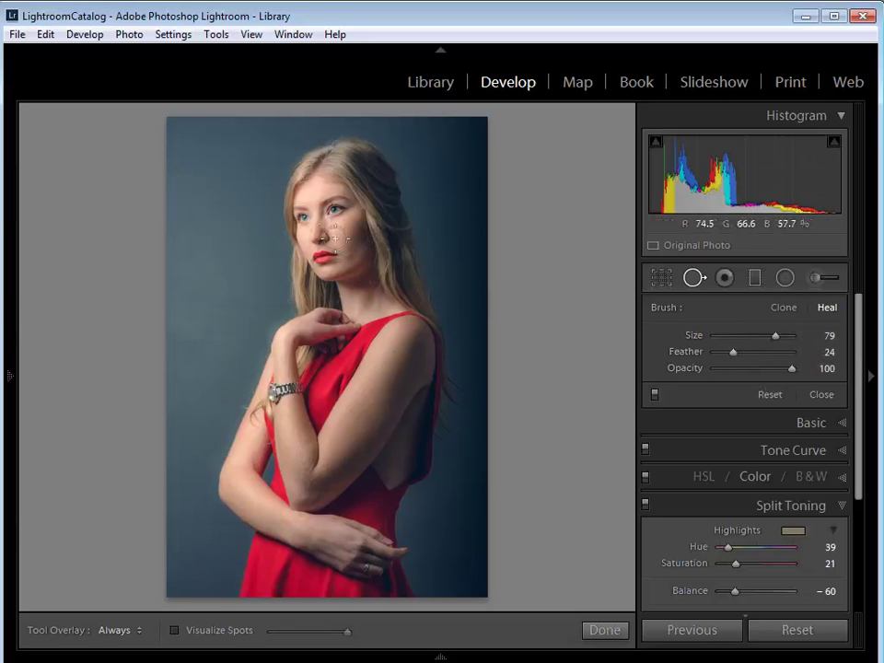
key(ctrl+equal)
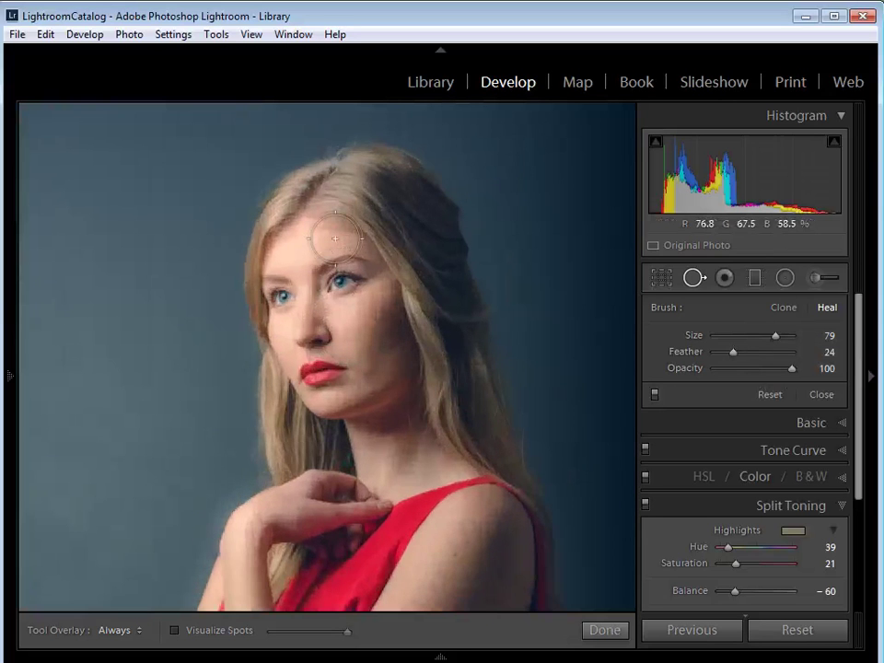
key(ctrl+equal)
scroll(350, 270, down, 2)
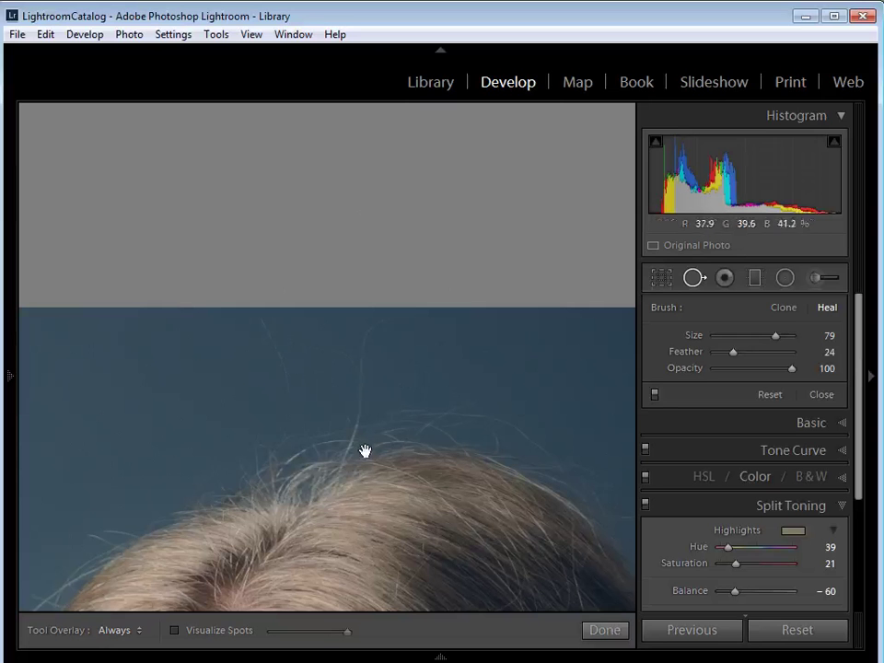
drag(364, 491, 331, 255)
drag(379, 515, 385, 234)
mouse_move(394, 608)
mouse_down()
mouse_move(390, 392)
mouse_move(373, 275)
mouse_move(416, 278)
mouse_up()
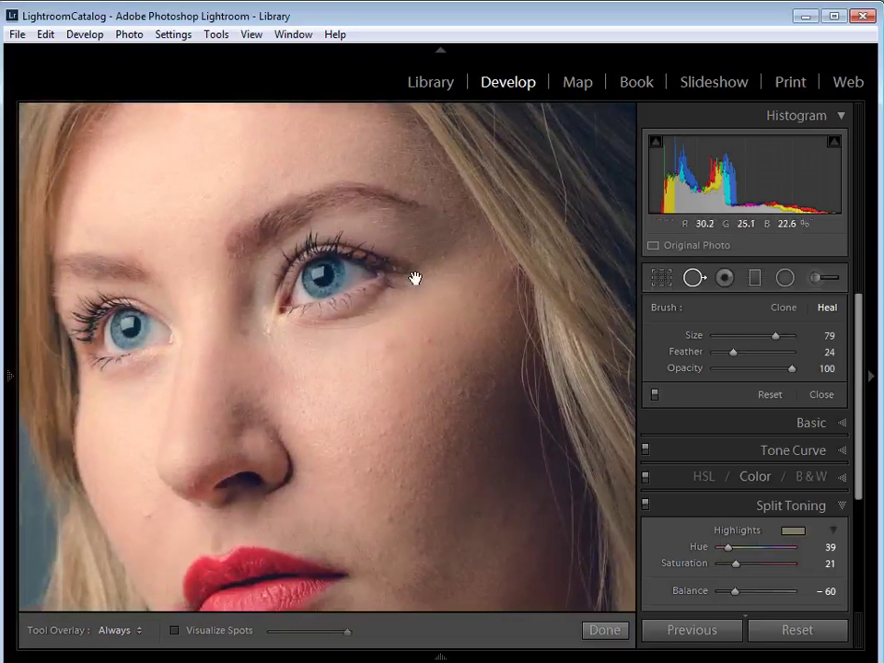
scroll(382, 335, down, 3)
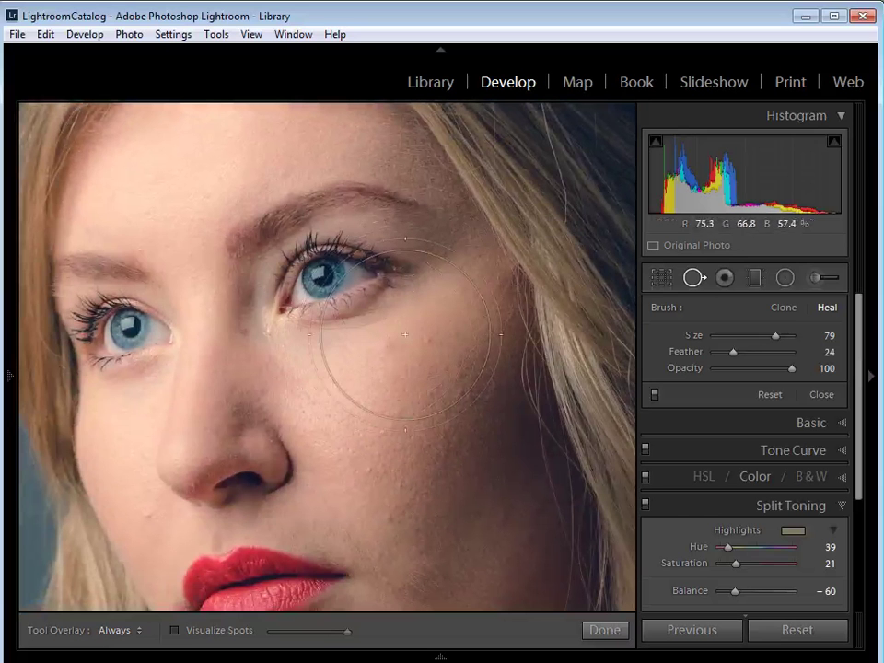
scroll(412, 317, down, 5)
scroll(414, 315, down, 10)
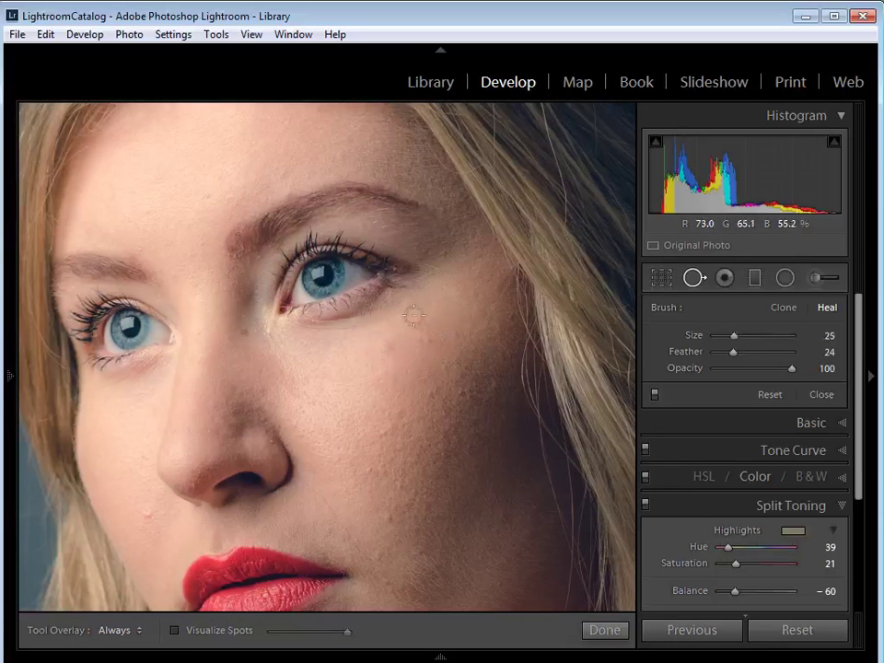
scroll(411, 320, down, 2)
key(z)
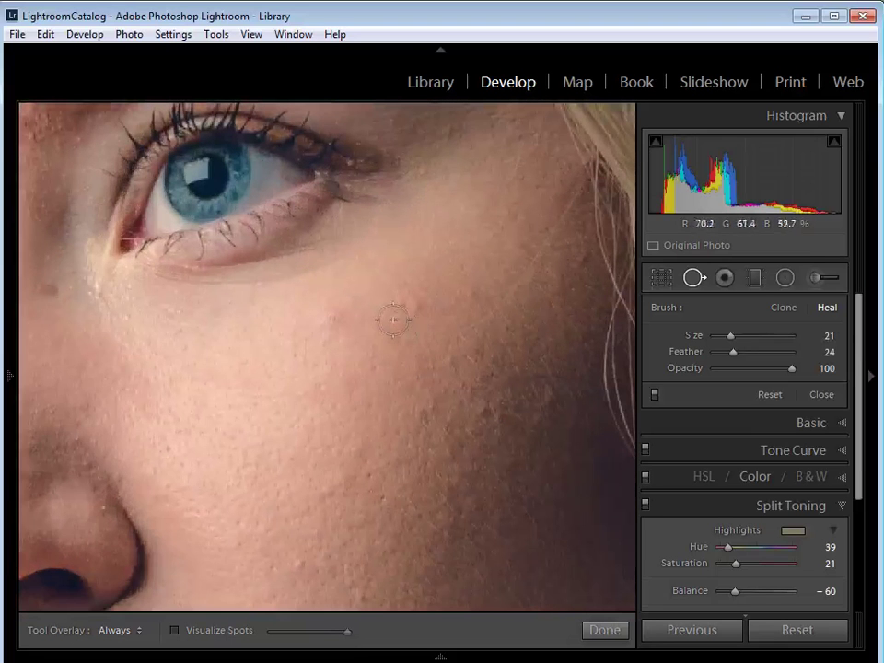
Step: Heal the crease beneath the eye with two thin strokes at brush size 10, sampling the smooth skin just below
drag(368, 312, 386, 425)
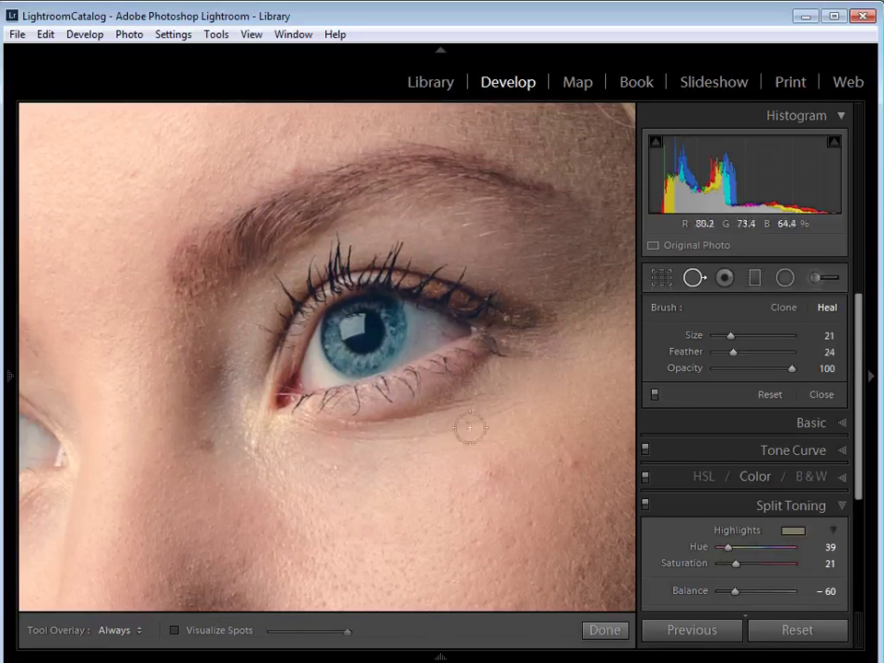
scroll(386, 432, down, 5)
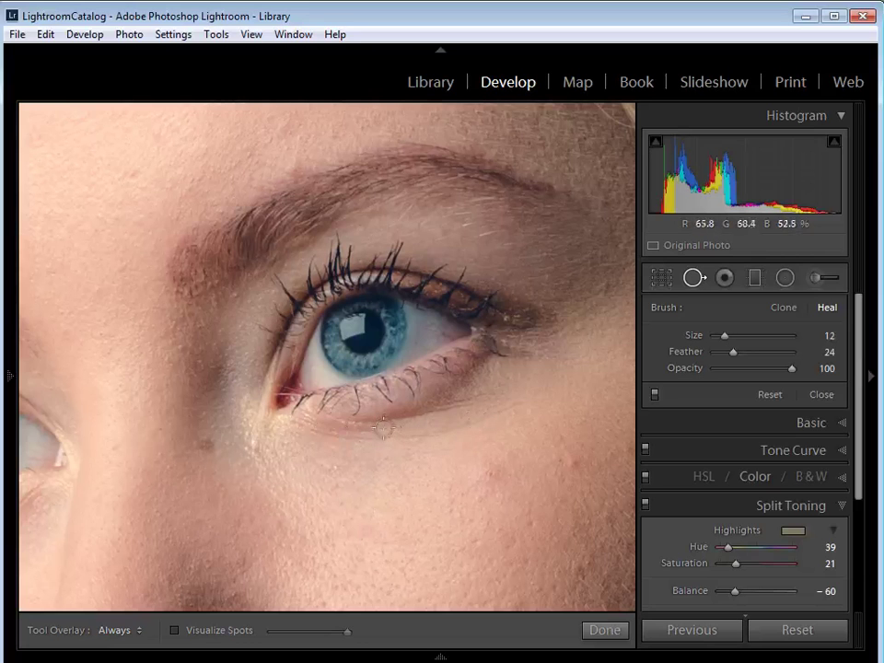
scroll(365, 430, down, 1)
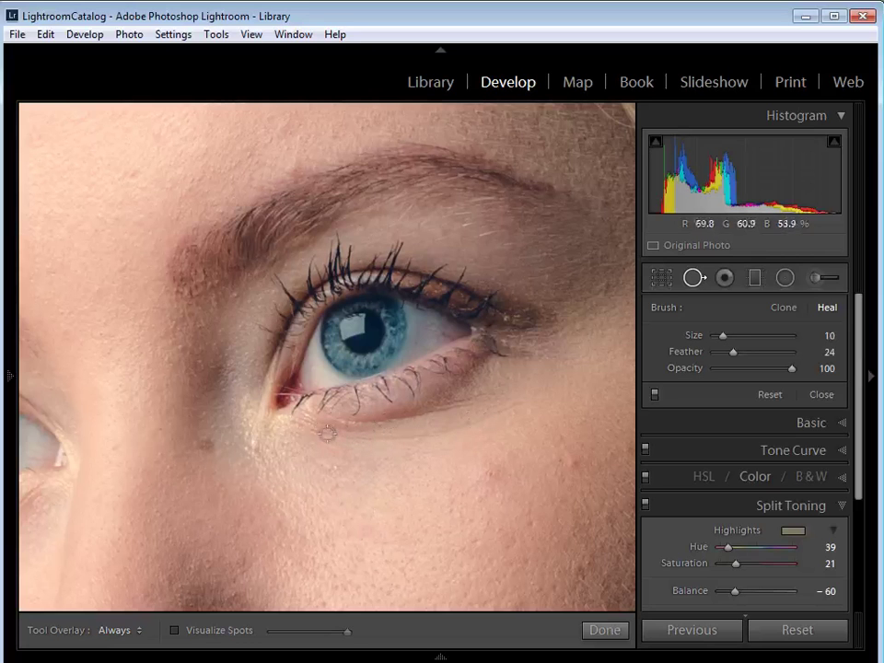
mouse_move(320, 430)
mouse_down()
mouse_move(414, 437)
mouse_move(517, 406)
mouse_up()
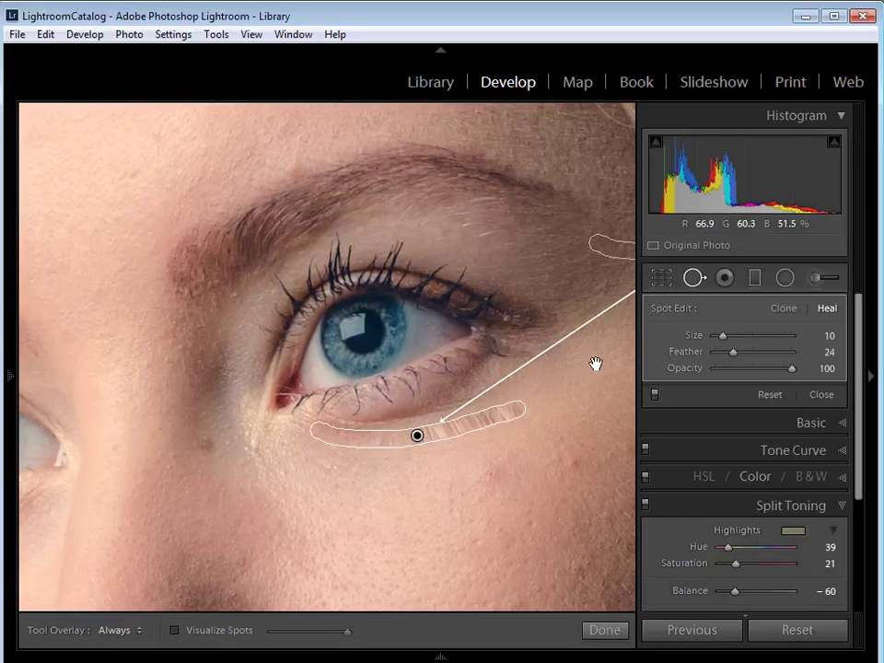
drag(595, 361, 446, 408)
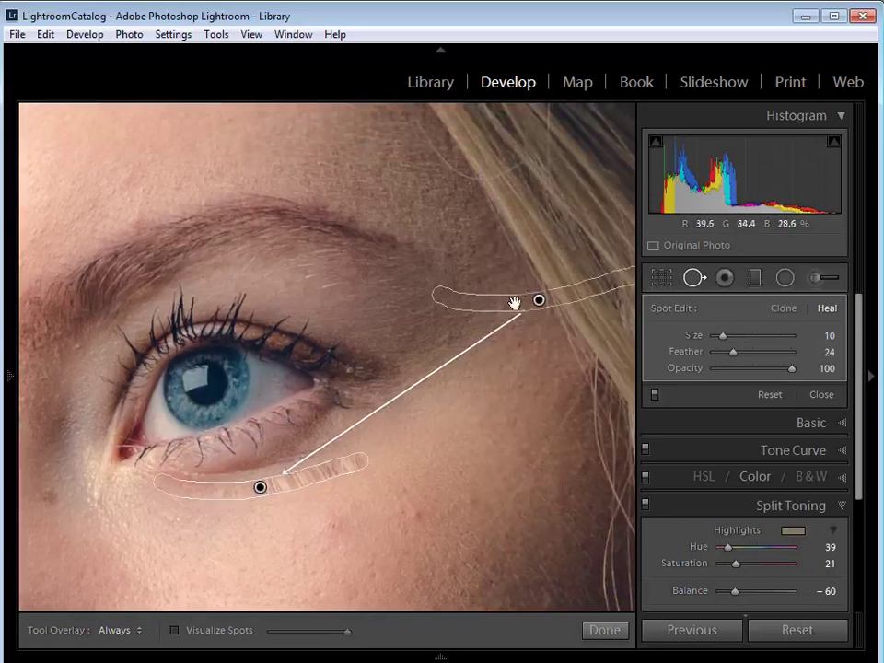
mouse_move(539, 301)
mouse_down()
mouse_move(542, 336)
mouse_move(473, 475)
mouse_move(375, 523)
mouse_move(299, 538)
mouse_move(252, 541)
mouse_move(252, 517)
mouse_up()
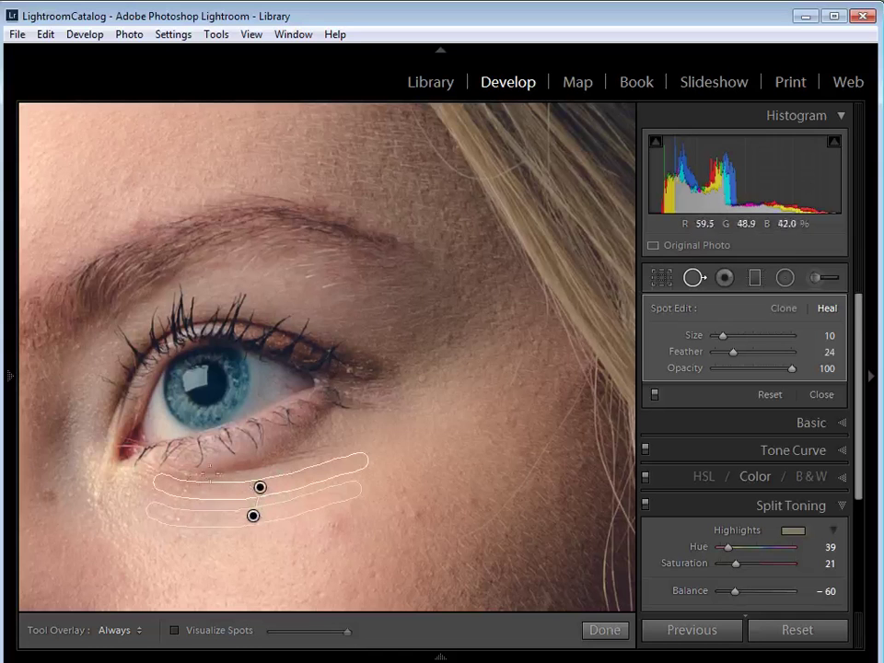
mouse_move(185, 475)
mouse_down()
mouse_move(329, 452)
mouse_move(317, 438)
mouse_move(276, 508)
mouse_up()
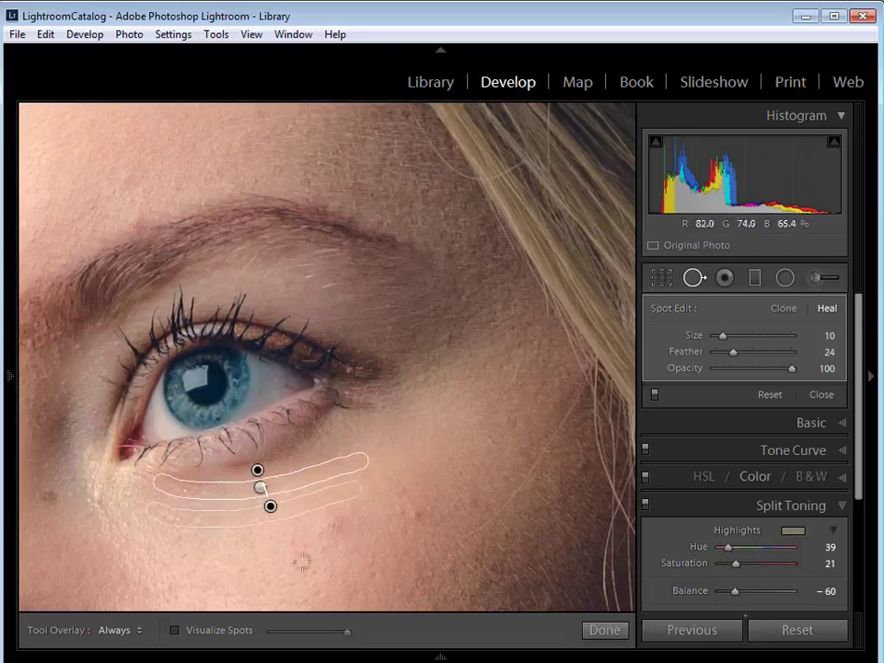
Step: Heal two small blemishes on the upper cheek at size 12, moving each sample area to clean skin nearby
mouse_move(340, 575)
mouse_down()
mouse_move(345, 359)
mouse_move(326, 383)
mouse_up()
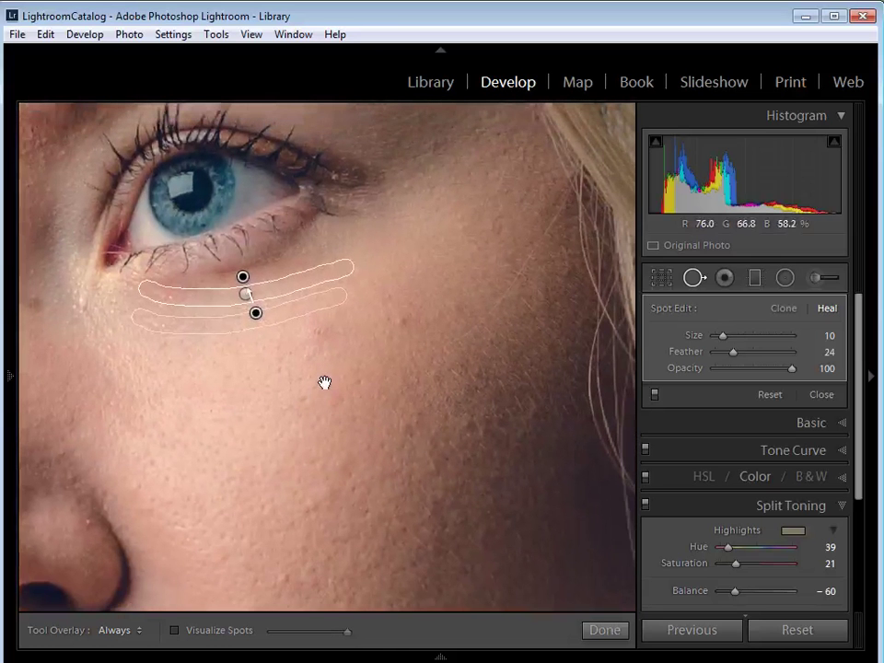
key(Escape)
click(403, 324)
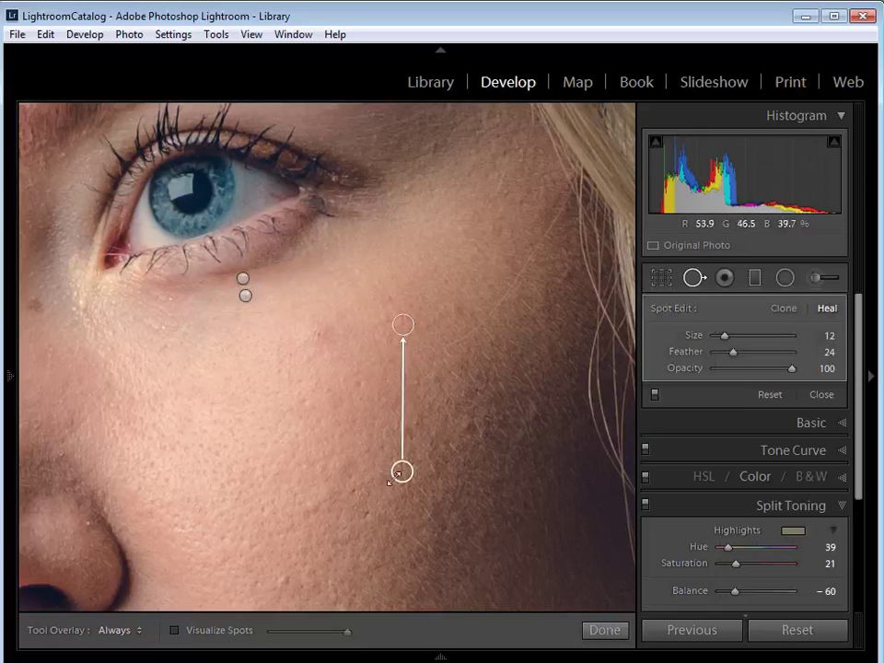
drag(402, 472, 412, 358)
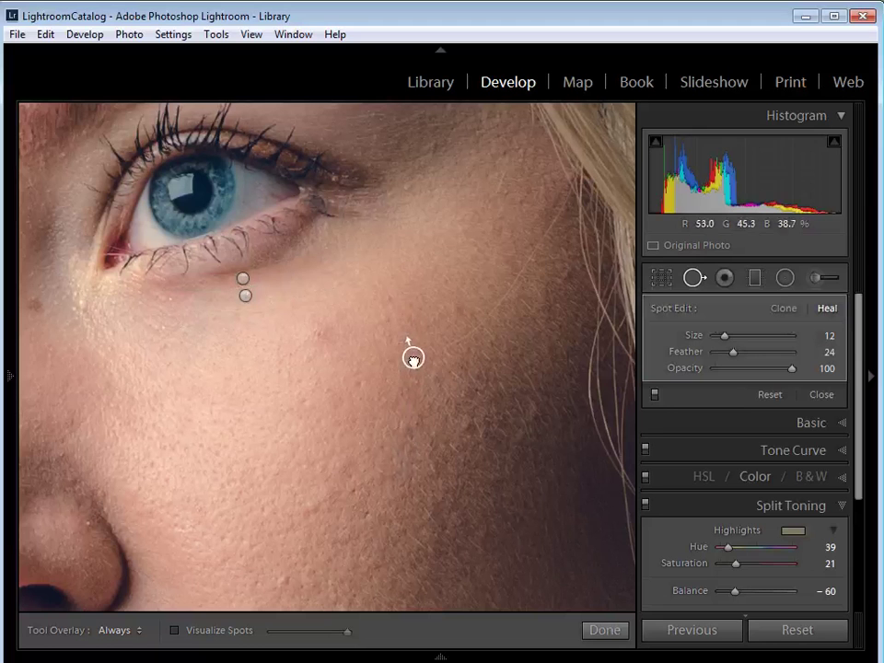
key(Escape)
click(317, 333)
drag(407, 324, 356, 327)
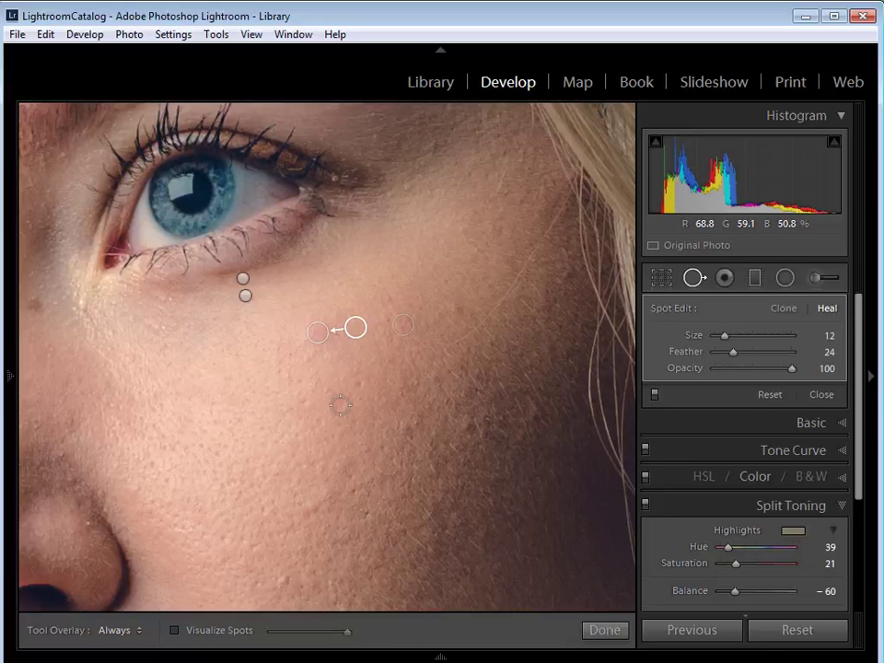
Step: Heal two stray hairs against the backdrop beside the forehead, moving the second stroke's sample area closer to it
key(z)
drag(294, 331, 394, 323)
drag(316, 175, 401, 257)
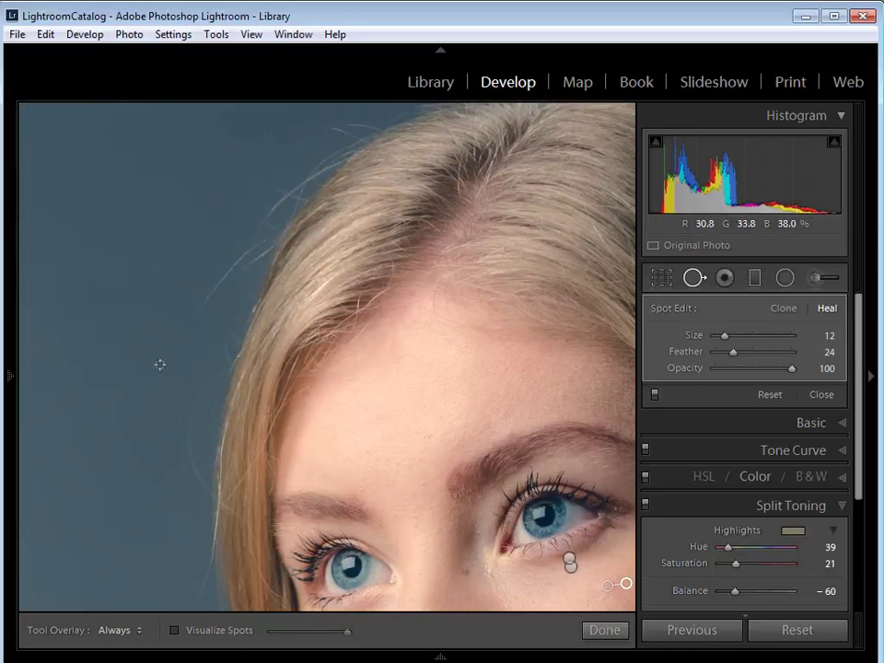
drag(247, 252, 197, 309)
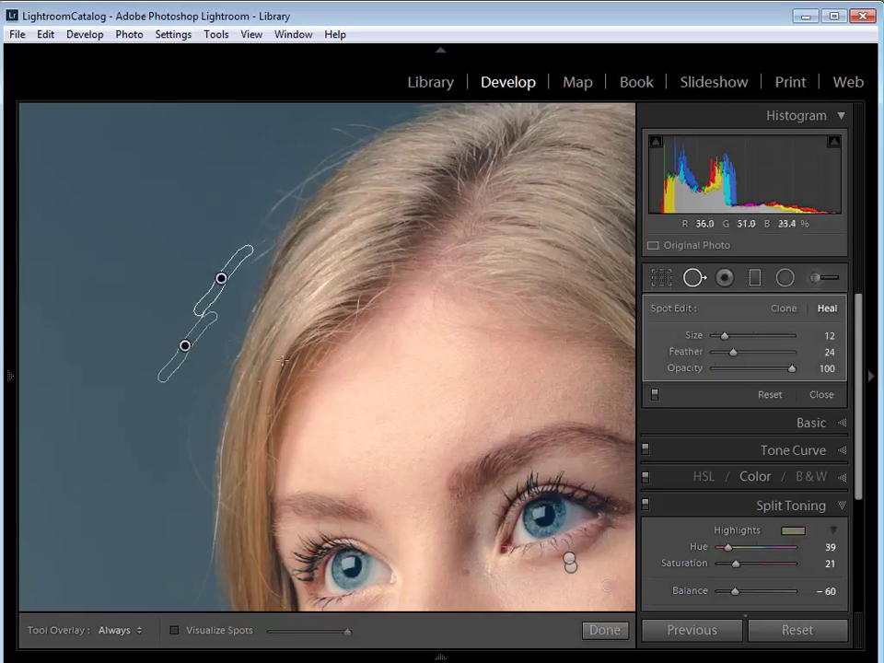
mouse_move(220, 371)
mouse_down()
mouse_move(188, 419)
mouse_move(194, 469)
mouse_move(206, 492)
mouse_up()
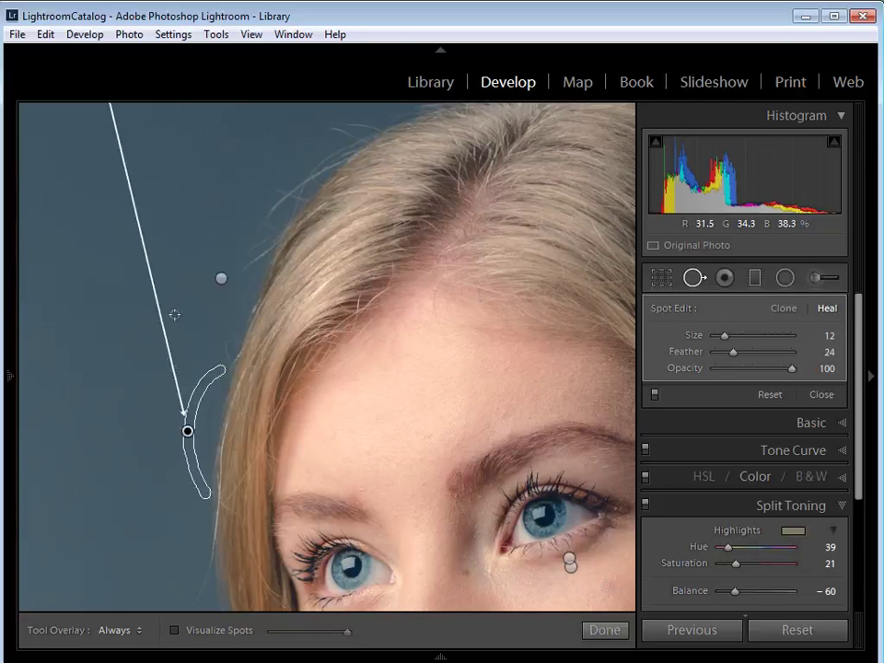
drag(170, 197, 205, 338)
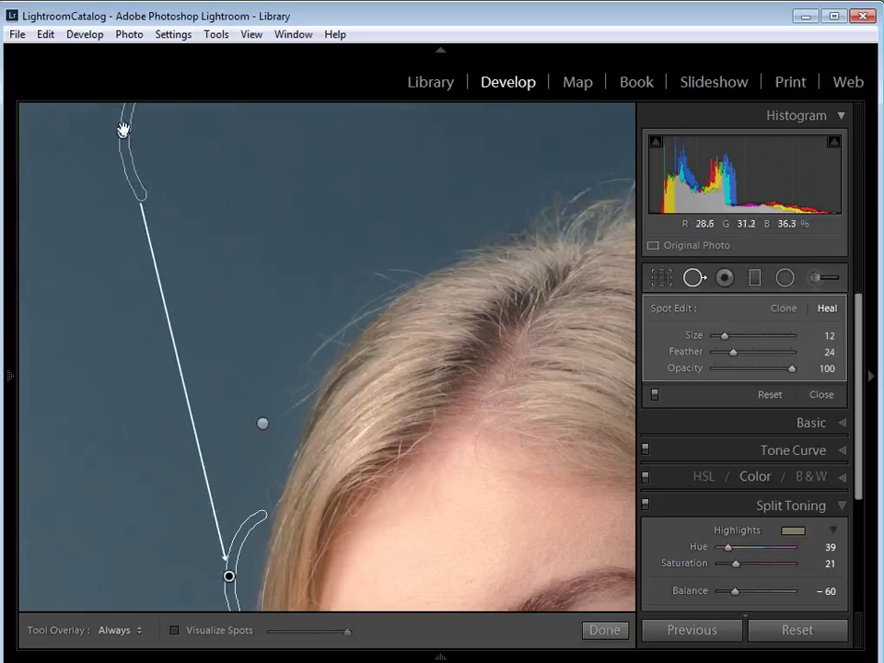
drag(125, 131, 142, 445)
Step: Heal the stray hair against the backdrop beside the lower face and finish the spot removal
drag(200, 570, 238, 401)
drag(312, 434, 331, 321)
drag(369, 420, 382, 315)
drag(357, 454, 356, 353)
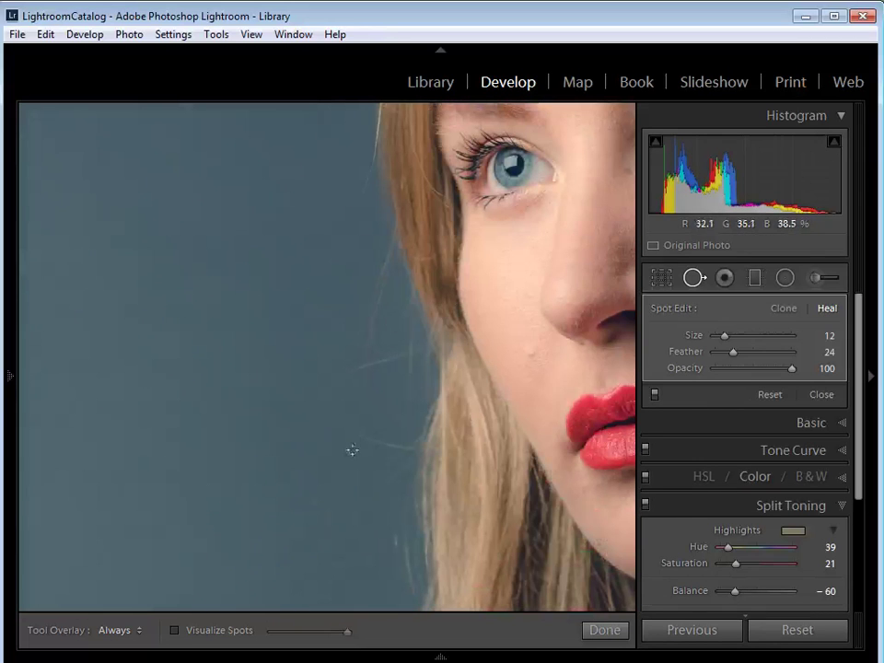
drag(342, 423, 405, 451)
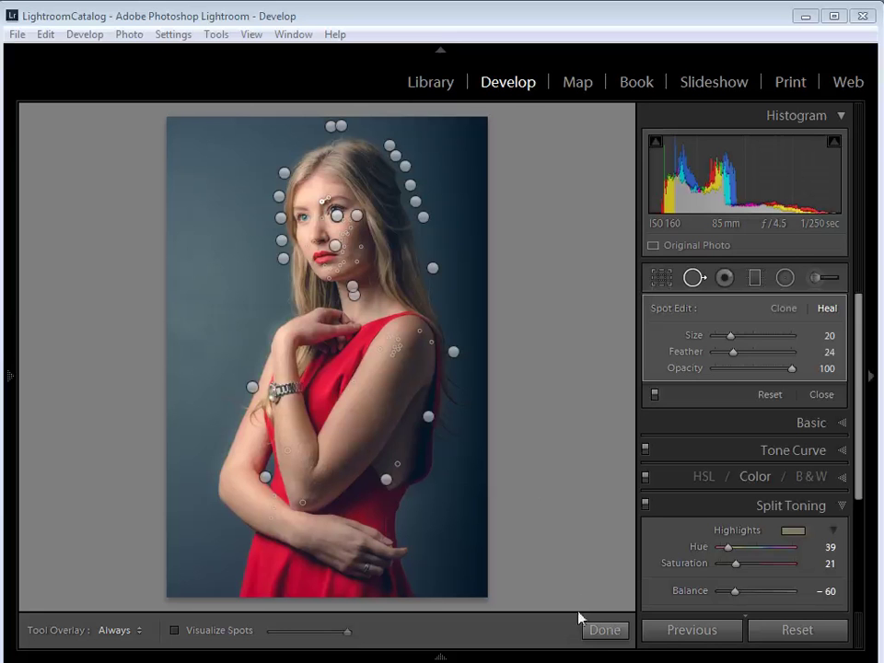
click(606, 631)
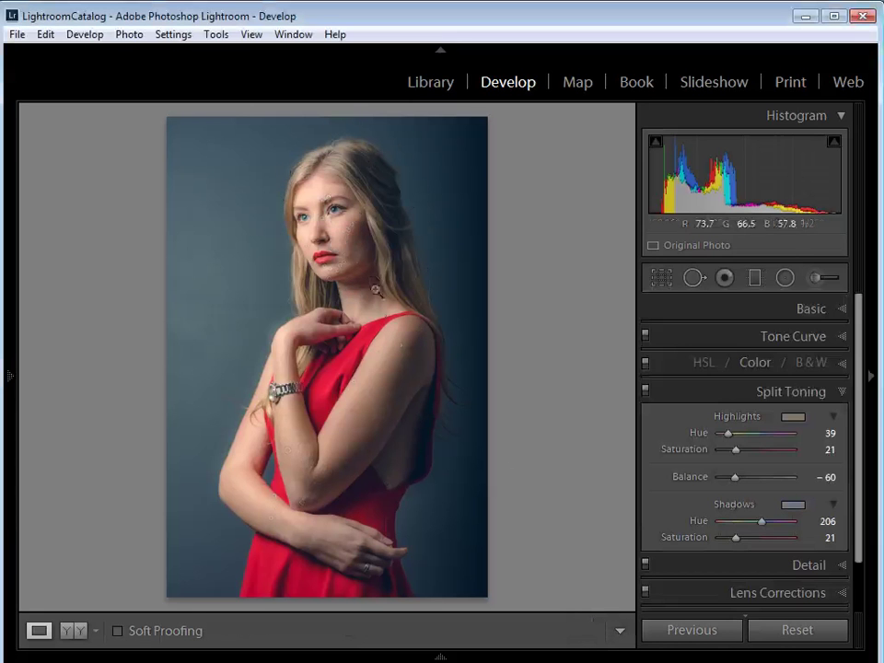
Step: Start a new adjustment brush on the face using the Soften Skin effect
click(326, 213)
drag(471, 285, 421, 306)
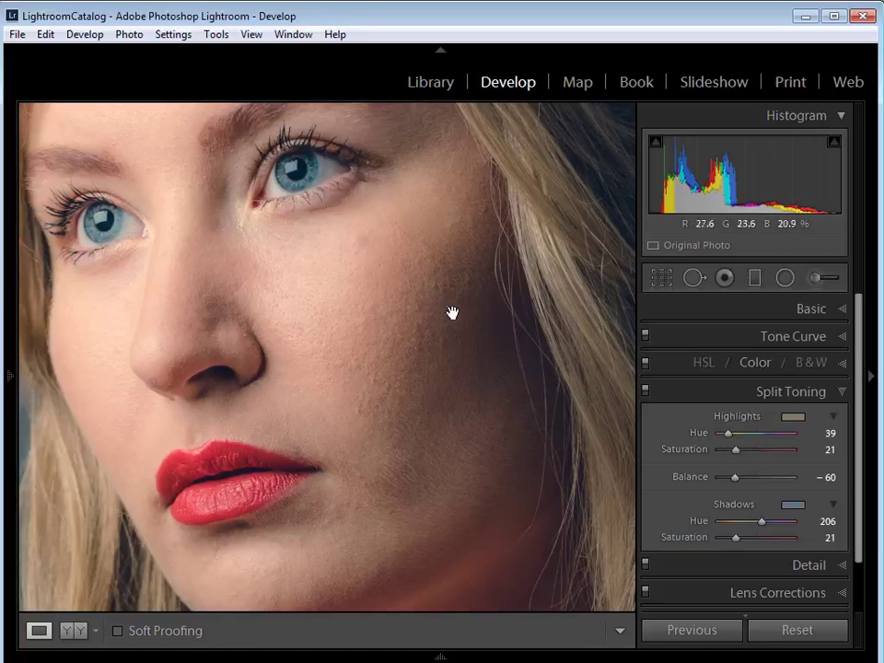
click(815, 279)
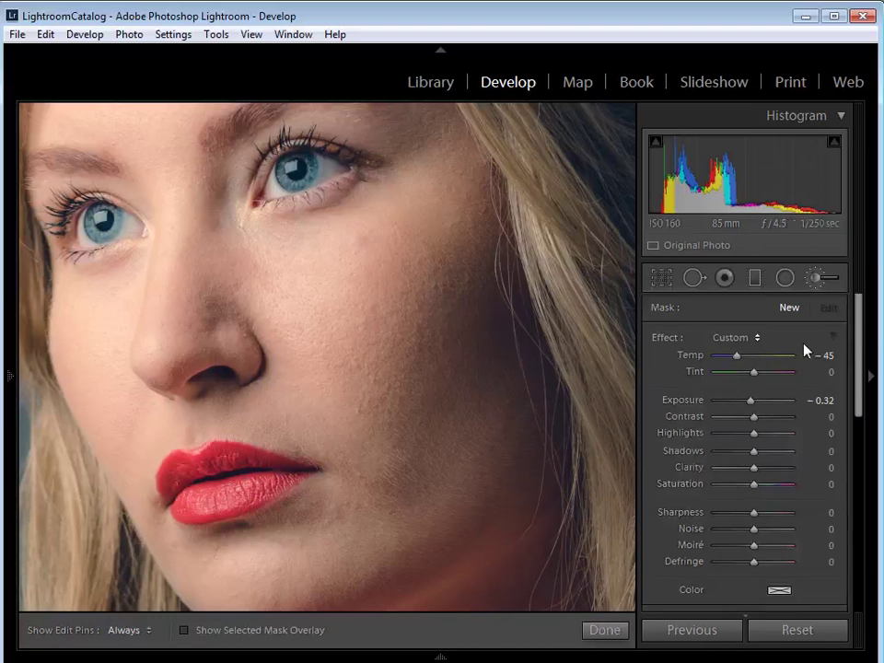
click(755, 341)
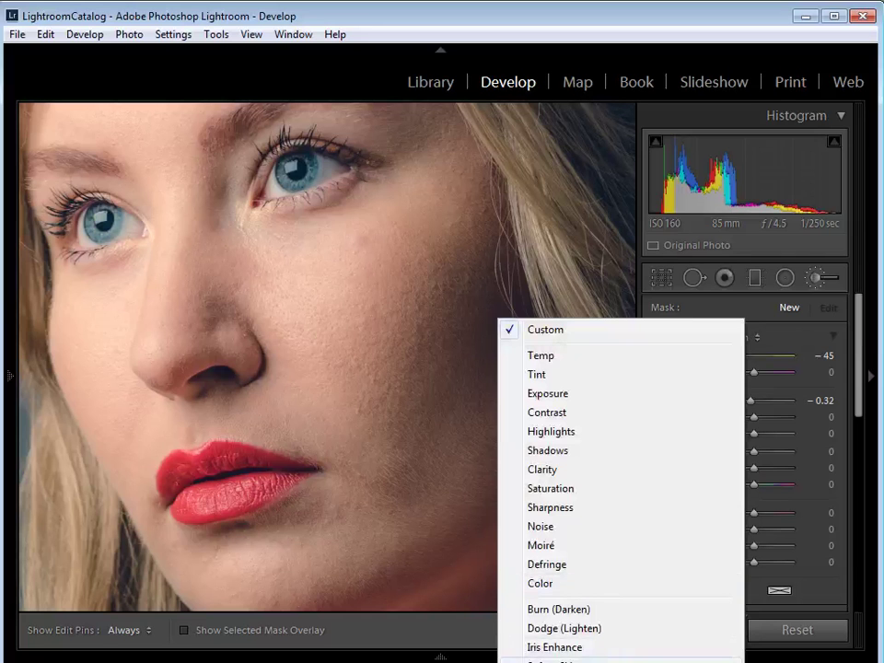
click(550, 661)
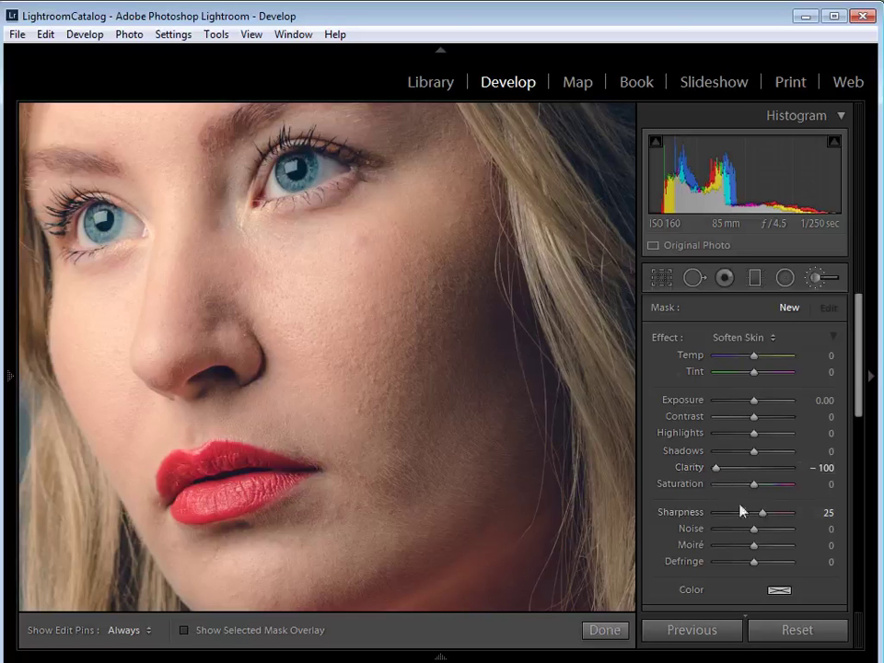
Step: Set the softening brush's feather to 57 and turn on Auto Mask
scroll(396, 425, up, 5)
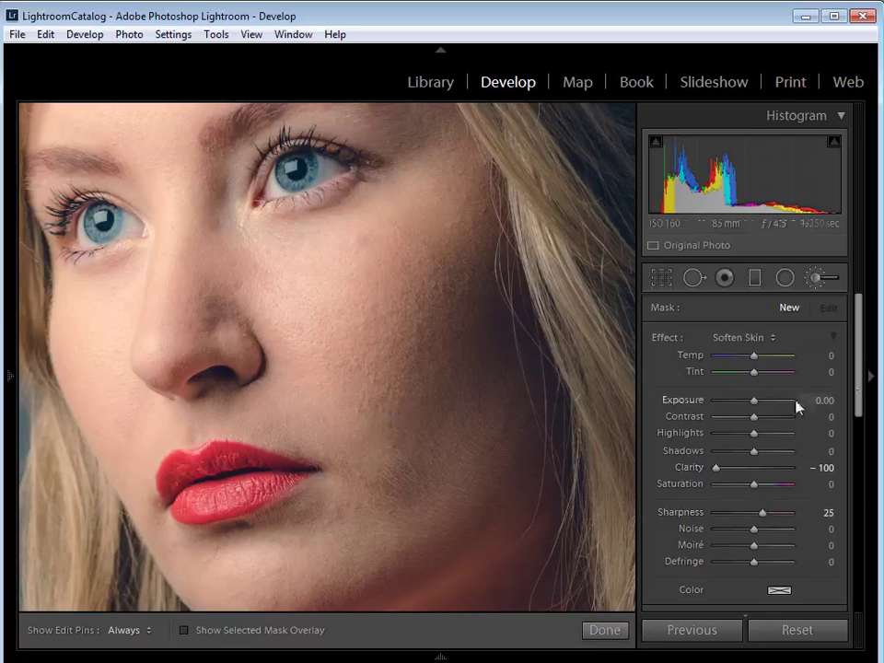
drag(859, 337, 865, 390)
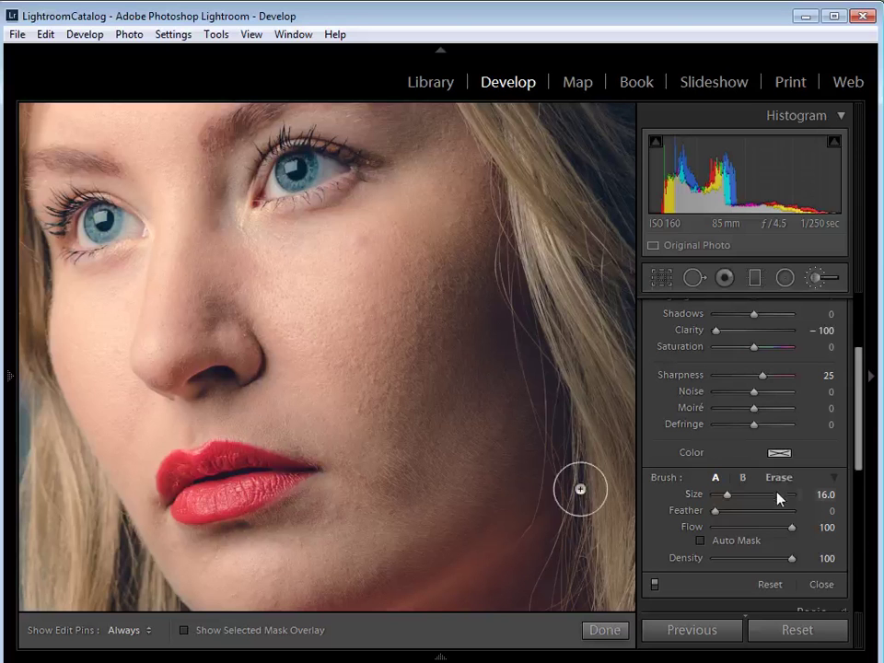
drag(723, 511, 759, 511)
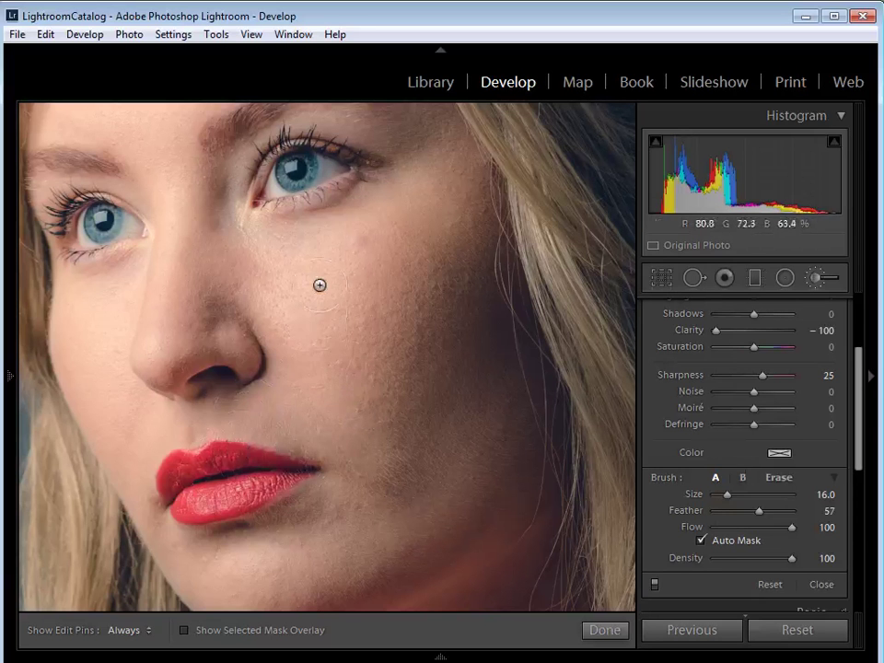
Step: Paint the skin-softening mask across the forehead at brush size 16, with the selected mask overlay shown
drag(321, 291, 389, 410)
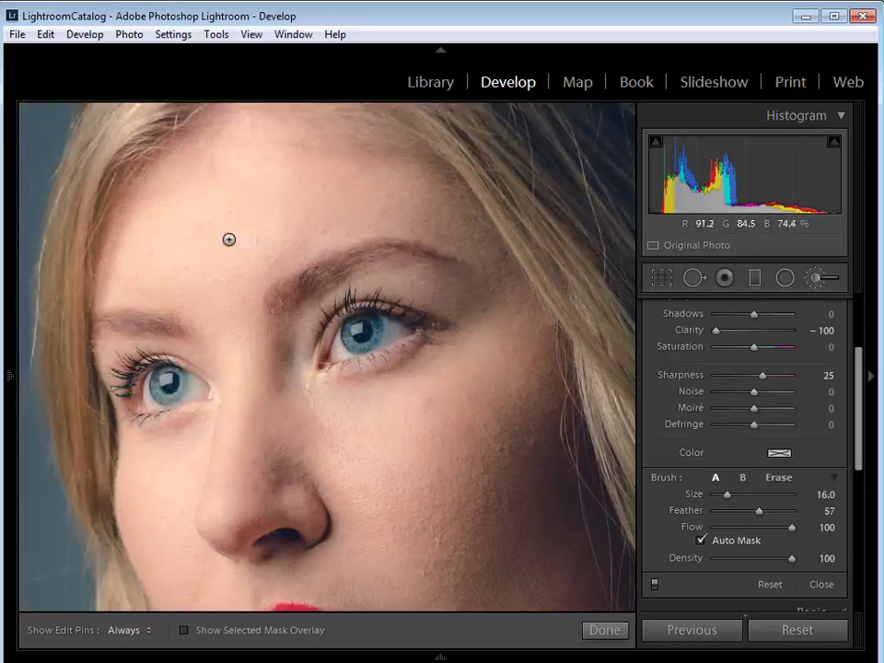
key(h)
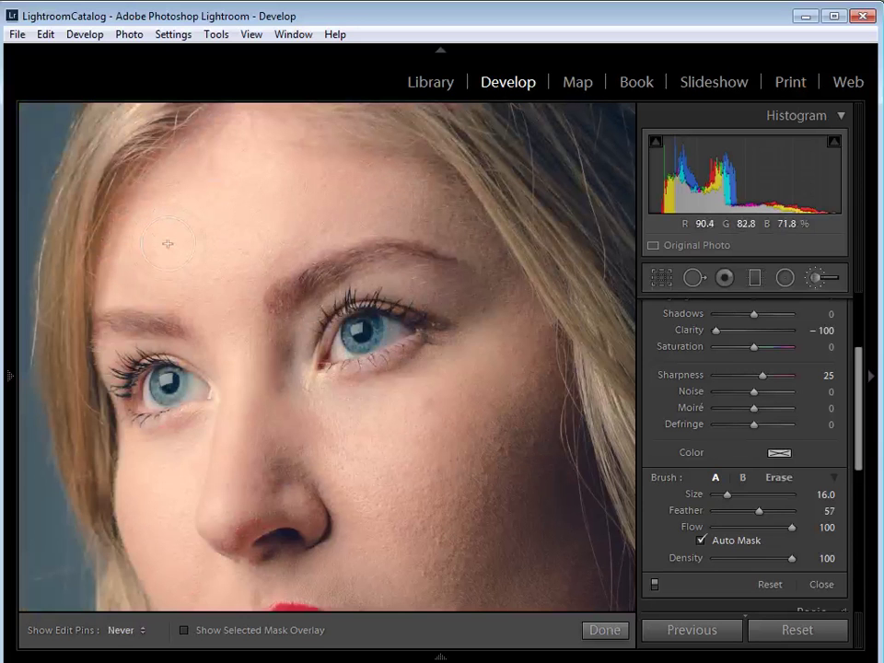
key(h)
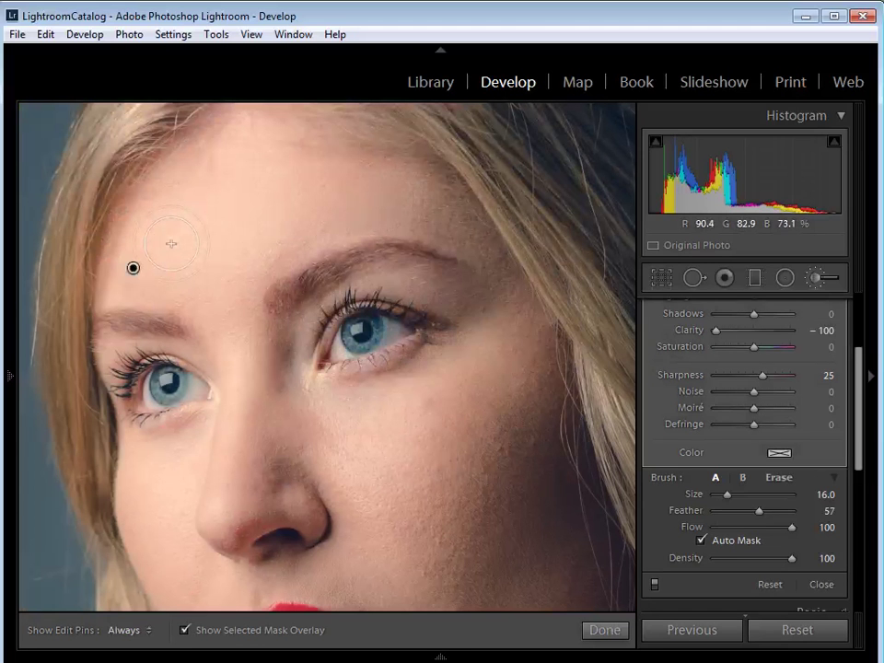
mouse_move(171, 244)
mouse_down()
mouse_move(173, 234)
mouse_move(193, 229)
mouse_up()
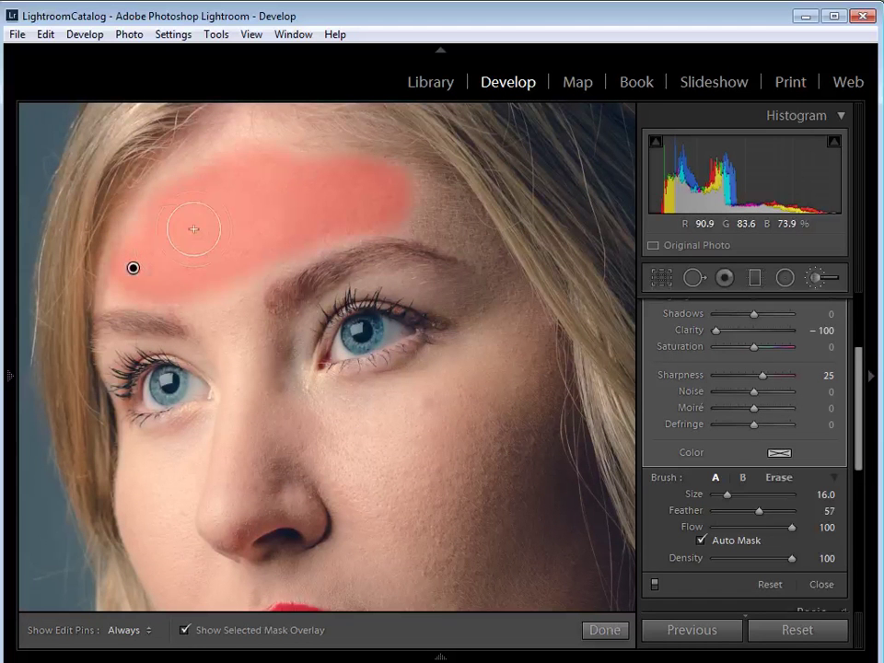
Step: Extend the softening mask at brush size 11 to the outer forehead above the brow and down between the eyebrows
key(bracketleft)
key(bracketleft)
key(bracketleft)
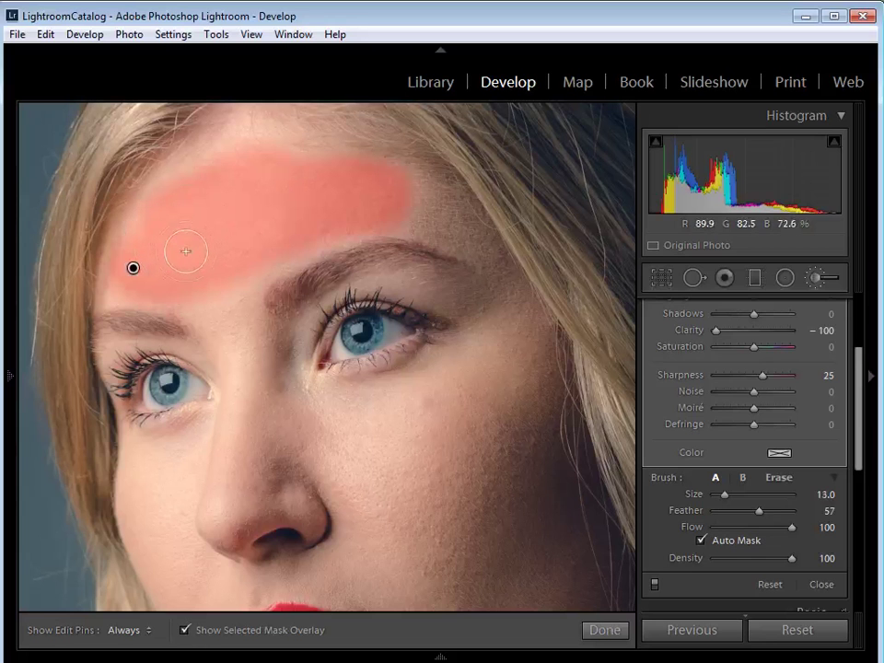
key(bracketleft)
key(h)
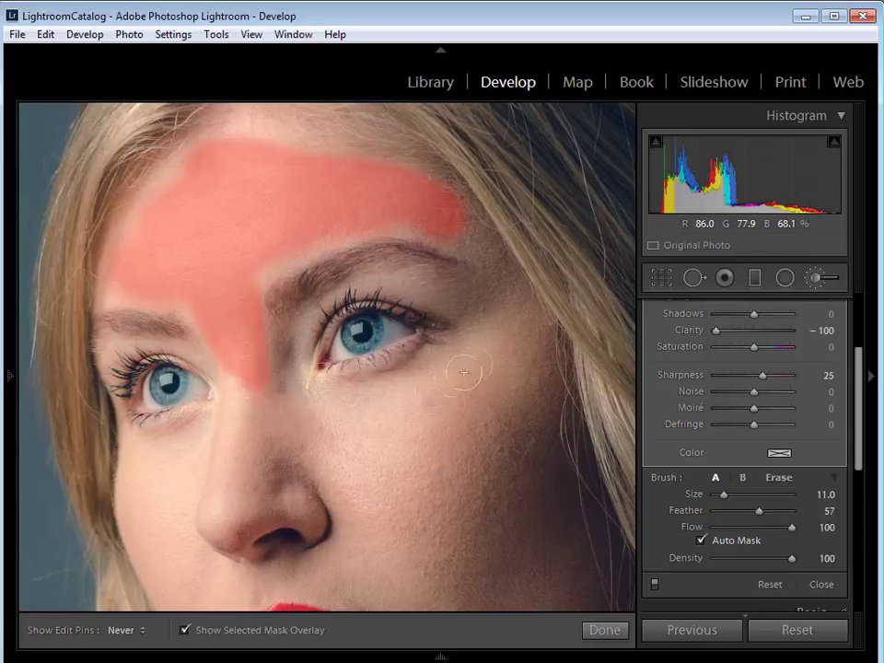
Step: Paint the softening mask beneath the eye, over the upper cheek on the shaded side and along the nose at size 11
drag(257, 419, 491, 369)
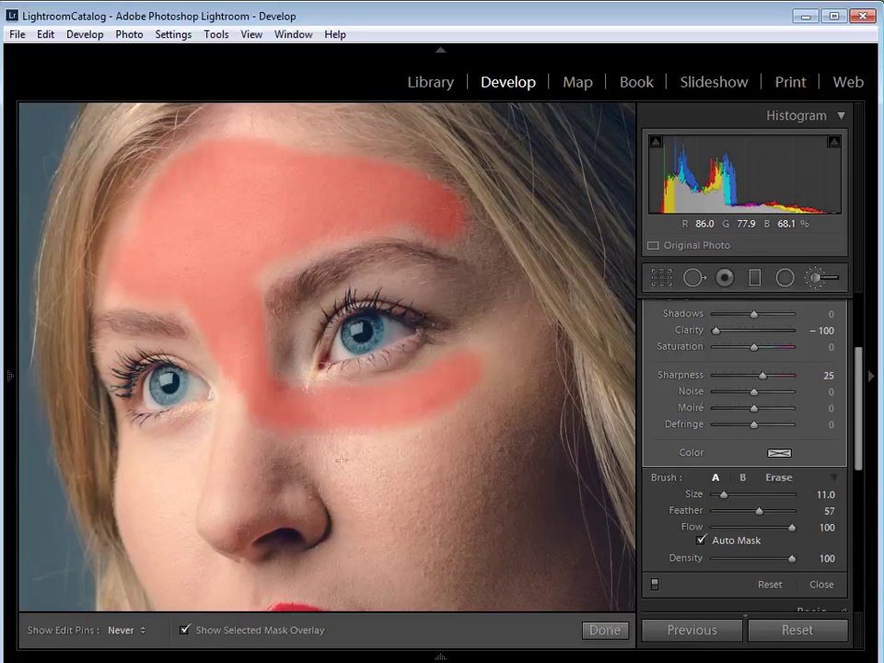
mouse_move(416, 458)
mouse_down()
mouse_move(522, 336)
mouse_move(525, 387)
mouse_move(519, 356)
mouse_move(501, 409)
mouse_move(461, 445)
mouse_move(428, 453)
mouse_up()
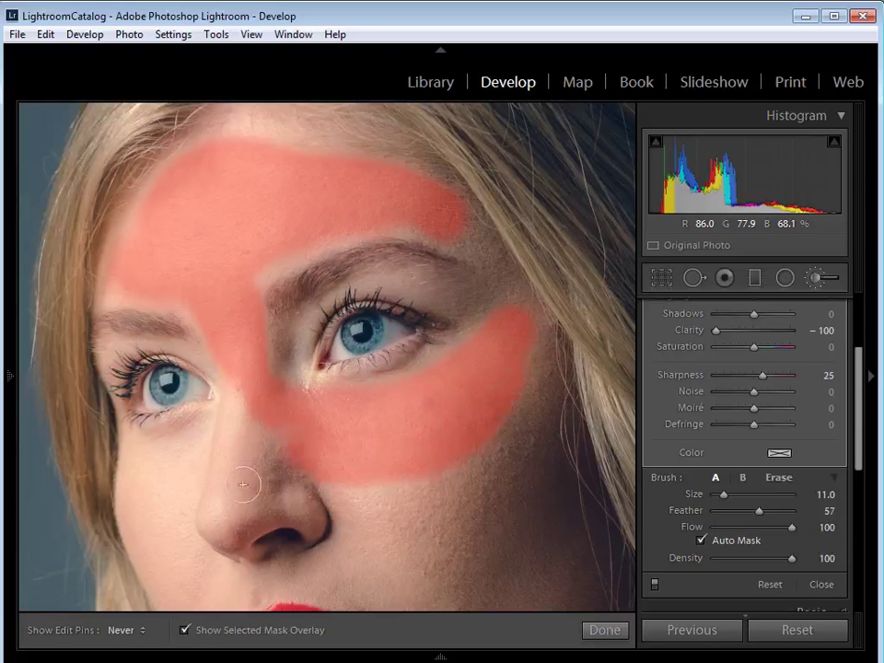
drag(236, 468, 288, 473)
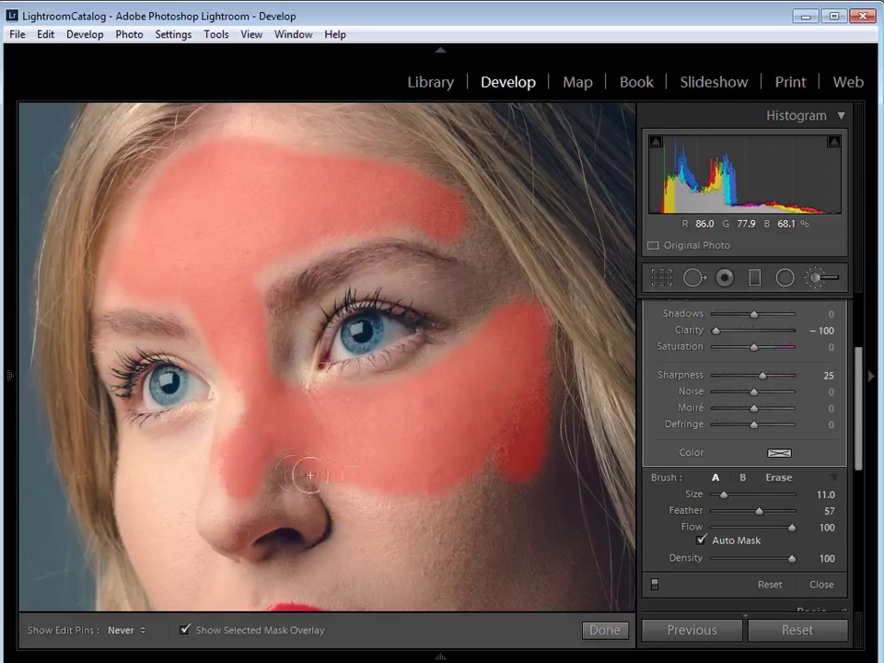
key(h)
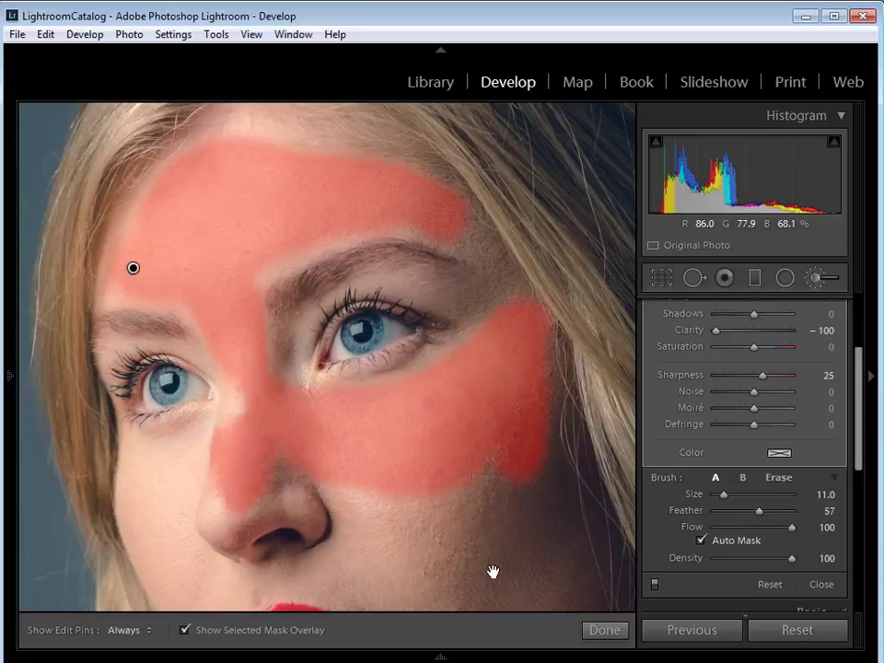
Step: Extend the softening mask down the shaded cheek beside the nostril at brush size 11
drag(503, 576, 503, 497)
drag(504, 364, 351, 257)
key(h)
drag(292, 318, 367, 342)
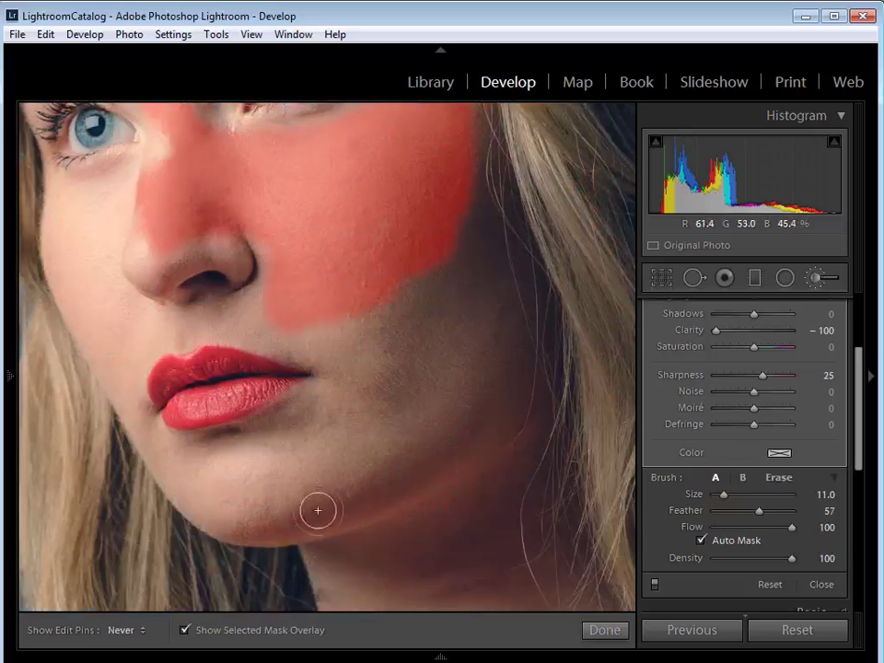
Step: Enlarge the brush to 17 and then 19, and paint the softening mask over the lower cheek, jaw and chin
key(h)
scroll(411, 439, up, 3)
scroll(410, 433, up, 3)
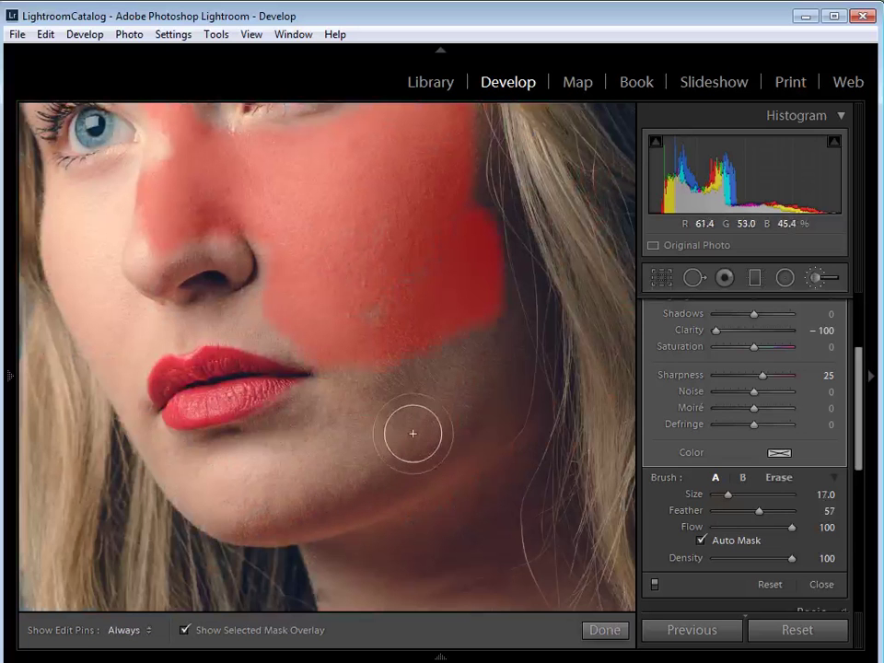
key(h)
mouse_move(418, 420)
mouse_down()
mouse_move(357, 457)
mouse_move(361, 421)
mouse_move(292, 460)
mouse_up()
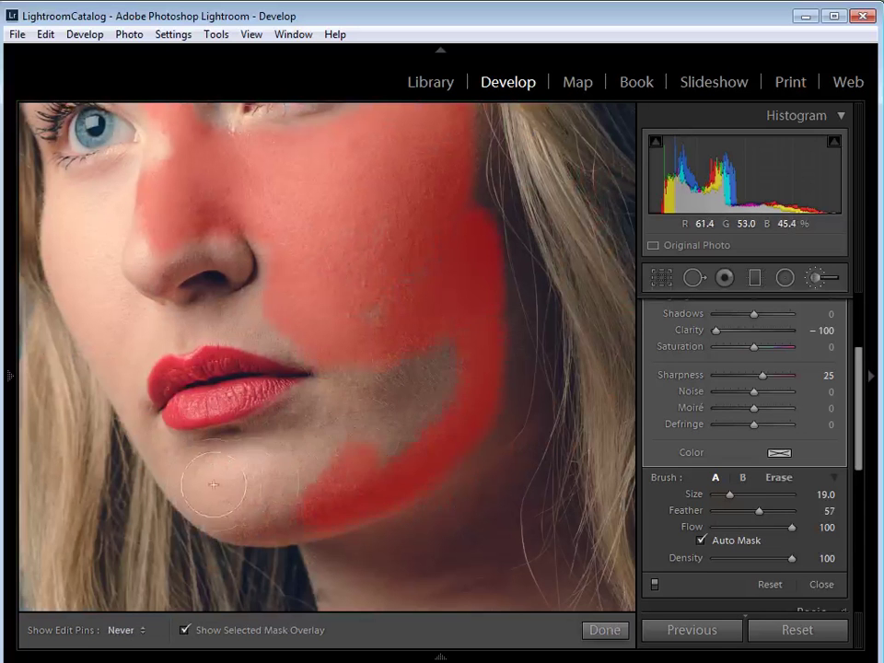
mouse_move(452, 386)
mouse_down()
mouse_move(315, 463)
mouse_move(277, 473)
mouse_up()
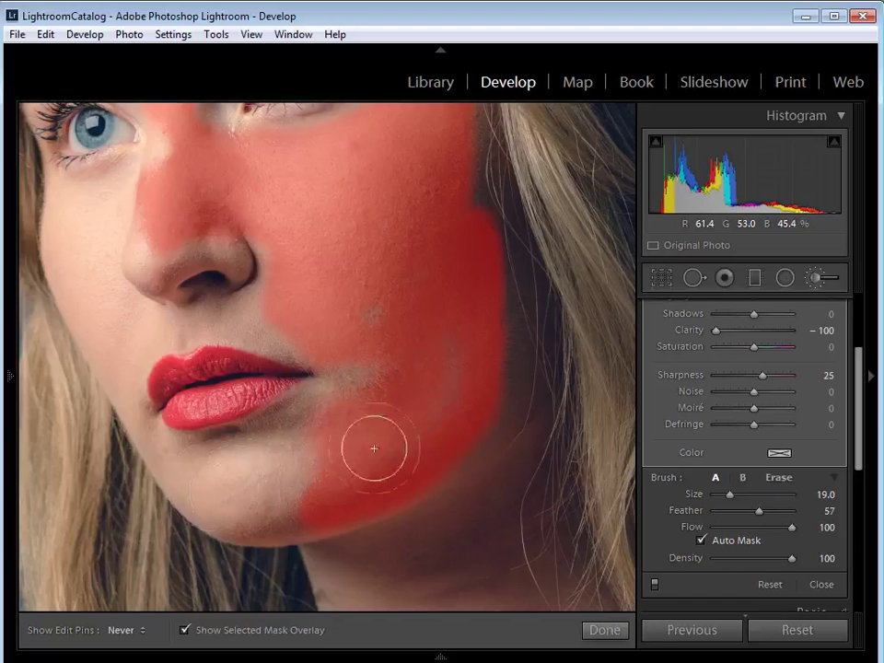
key(h)
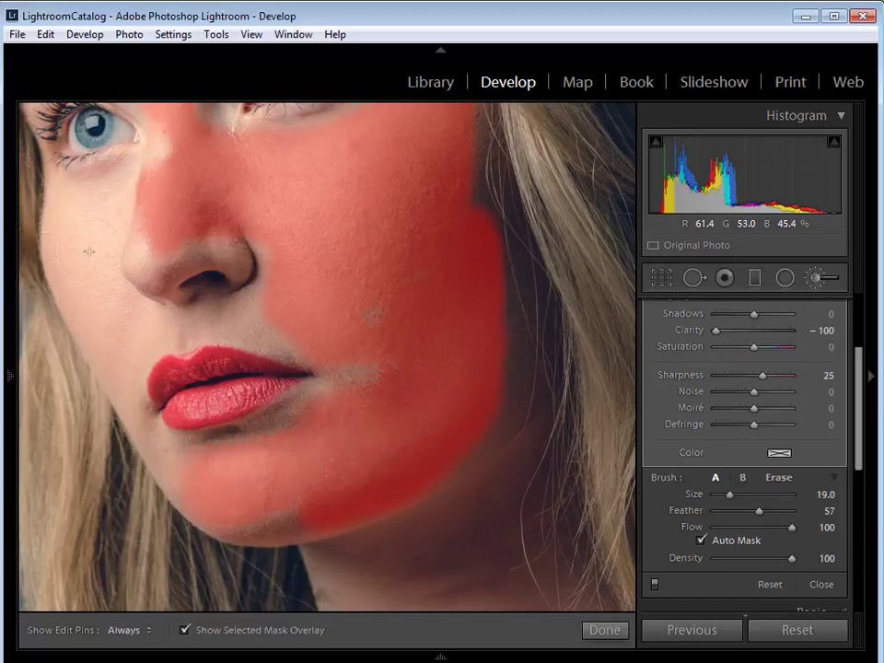
Step: Paint the softening mask over the lit cheek at brush size 15 and the tip of the nose at size 14
key(h)
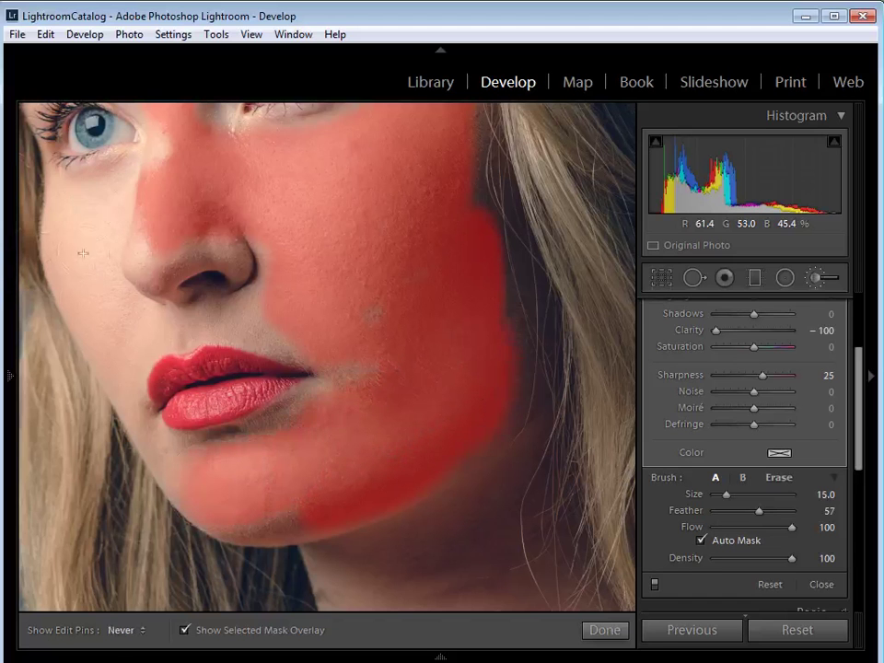
drag(65, 198, 125, 189)
key(h)
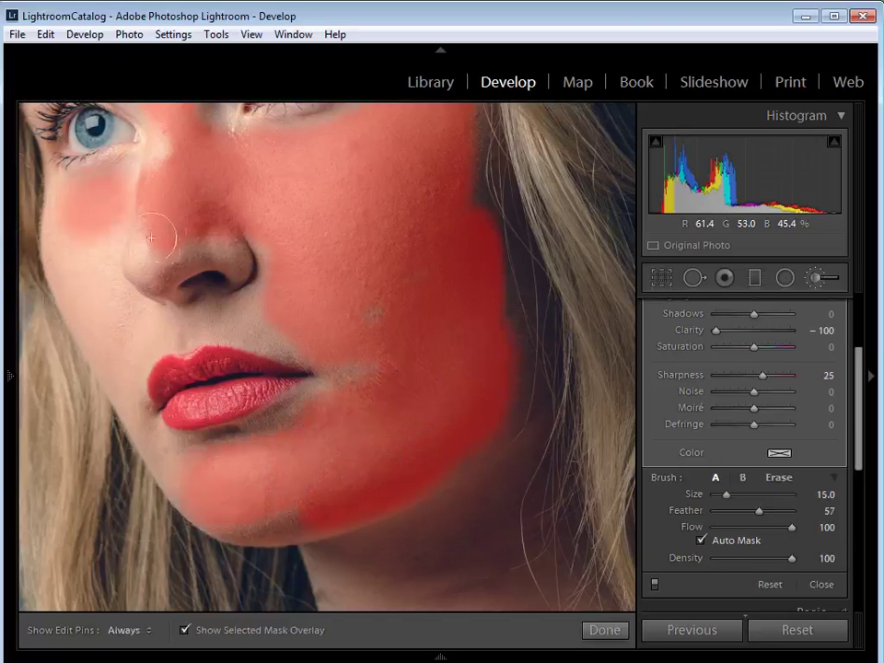
key(h)
drag(224, 245, 128, 326)
key(h)
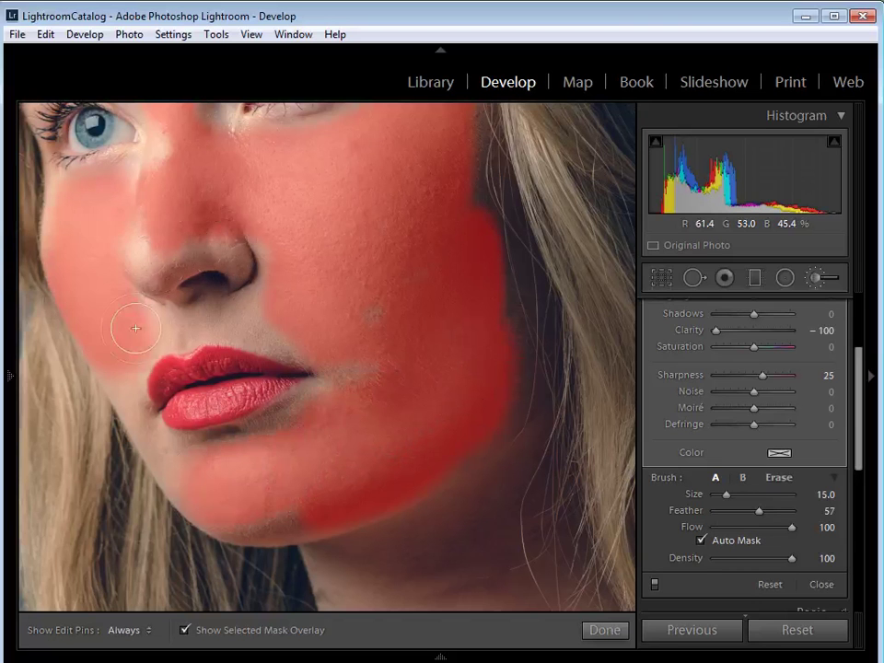
key(h)
scroll(516, 389, down, 1)
key(h)
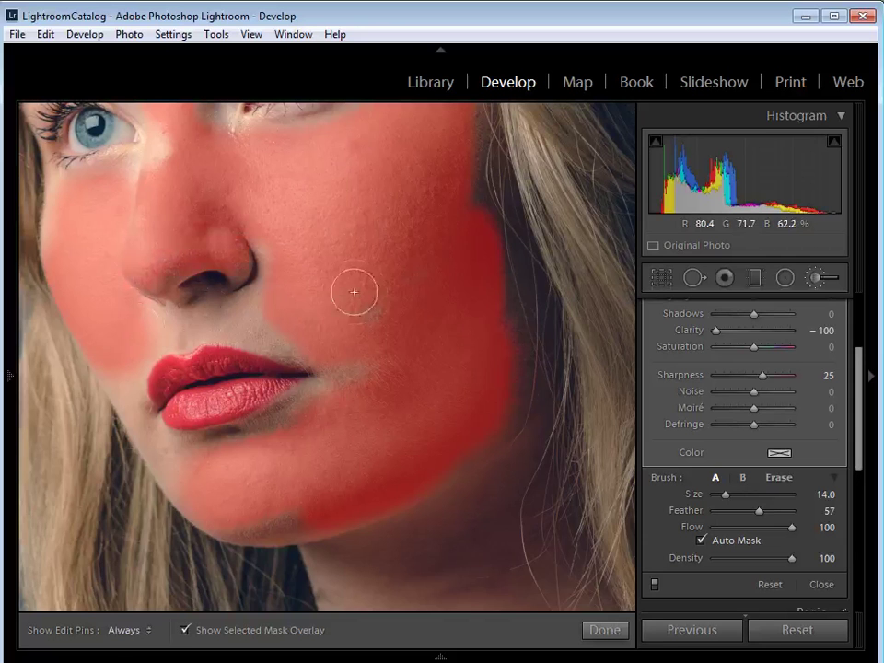
Step: Paint the softening mask over the temple beside the outer end of the eyebrow and eye at brush size 14
drag(376, 377, 379, 385)
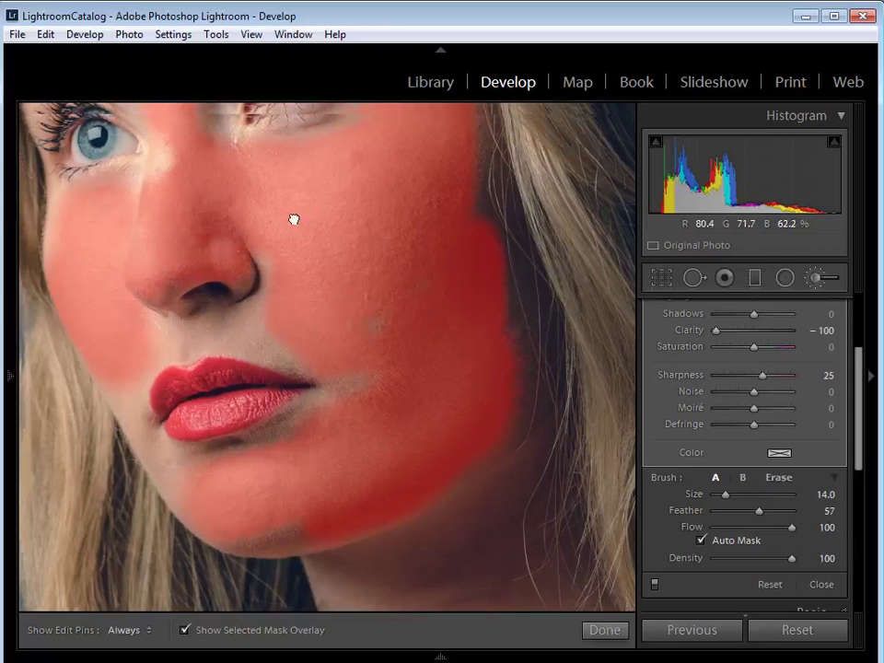
drag(295, 221, 294, 246)
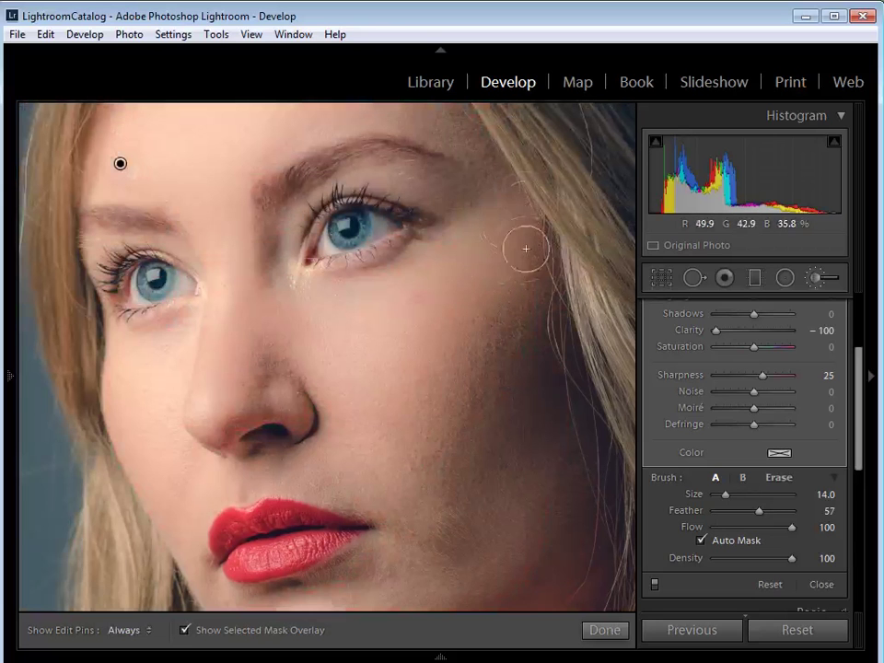
key(space)
drag(503, 195, 537, 384)
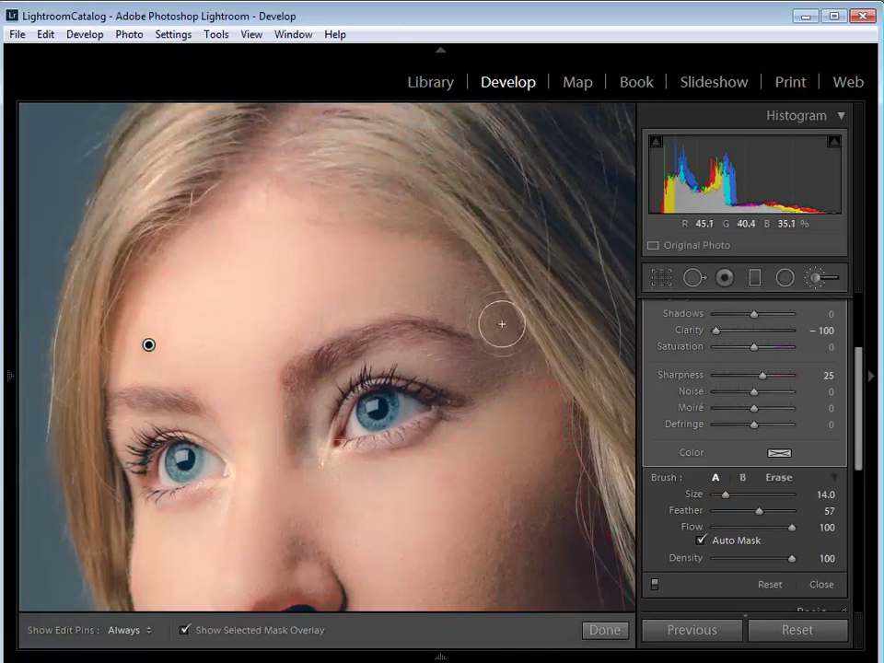
key(h)
mouse_move(474, 303)
mouse_down()
mouse_move(528, 388)
mouse_move(484, 301)
mouse_move(533, 405)
mouse_up()
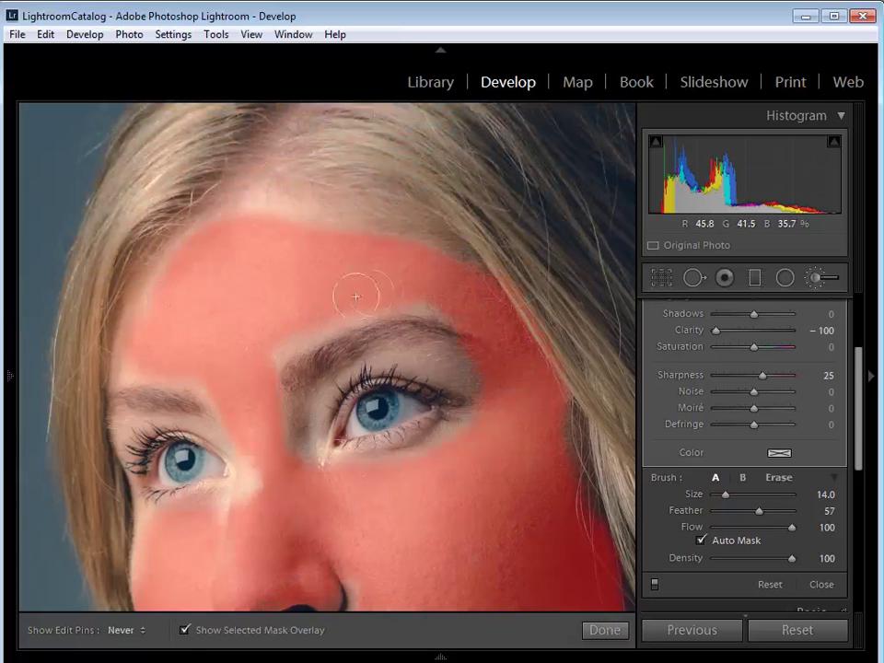
Step: Inspect the skin on the face, neck and shoulder up close, and view the whole portrait
key(h)
drag(274, 197, 271, 187)
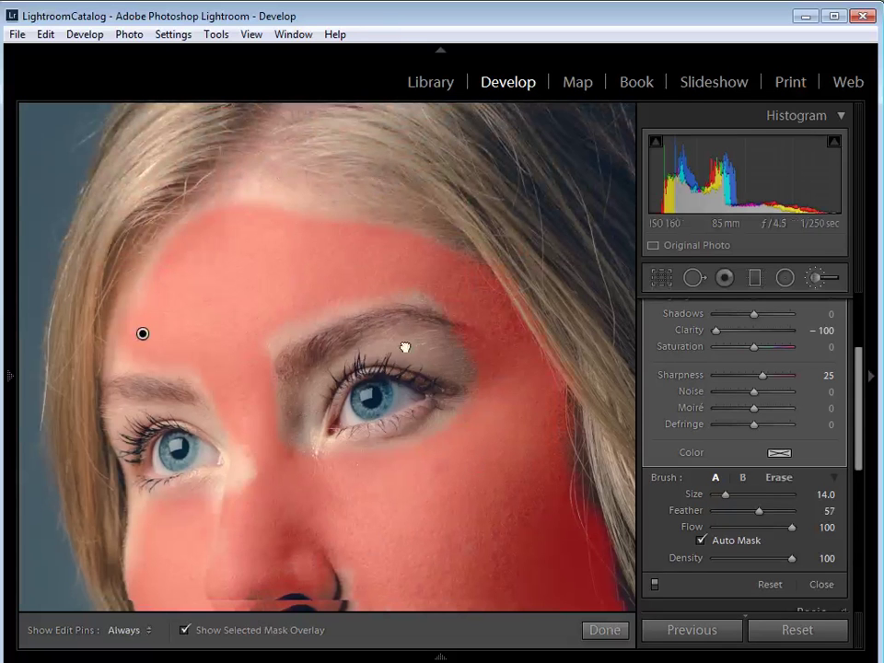
drag(408, 323, 452, 499)
drag(417, 342, 466, 423)
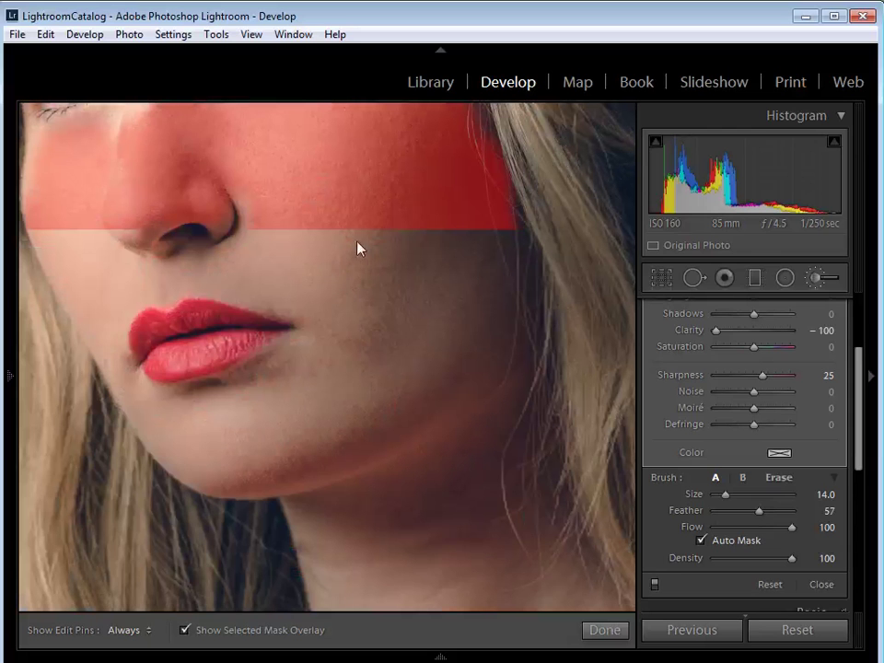
drag(331, 331, 331, 332)
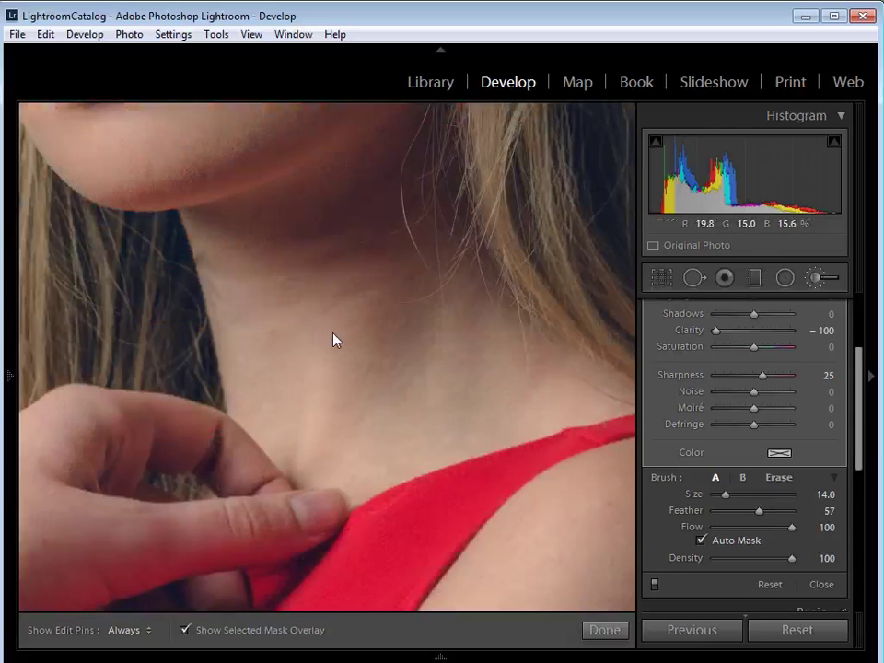
scroll(334, 341, down, 3)
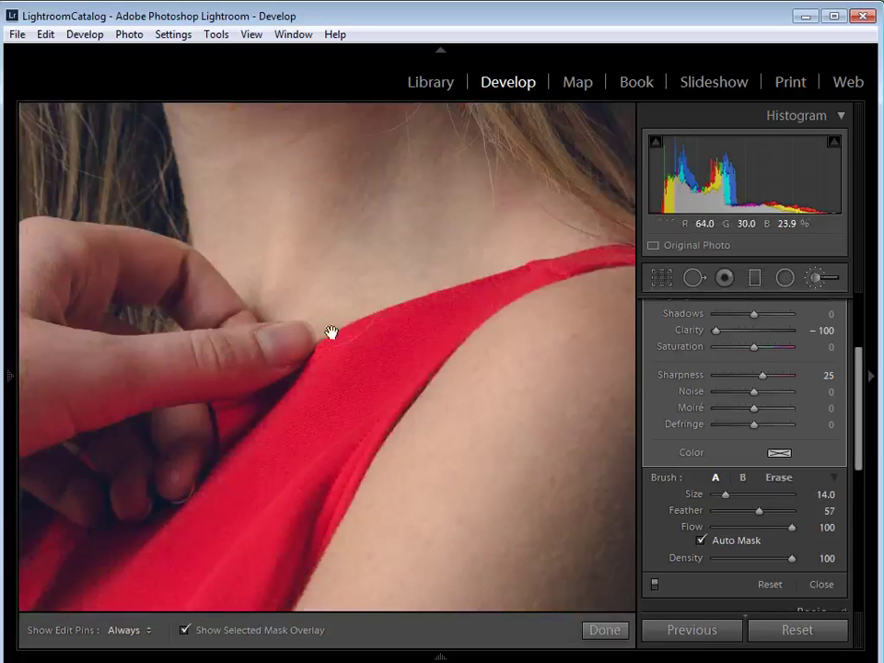
drag(332, 333, 332, 334)
key(ctrl+minus)
key(ctrl+minus)
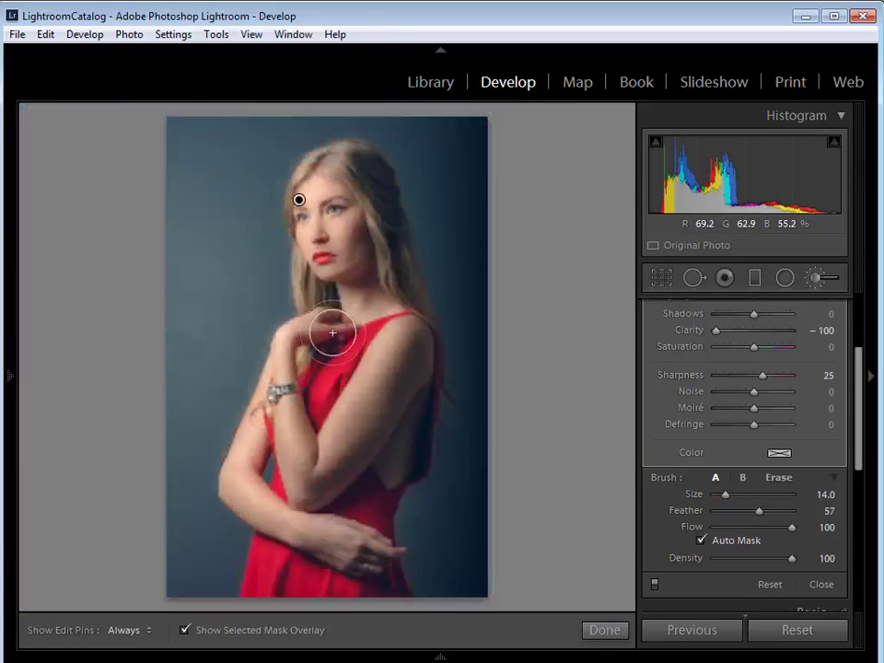
Step: Paint the softening mask over the shoulder and upper arm at brush size 12, and down to the elbow at size 10
key(bracketleft)
key(h)
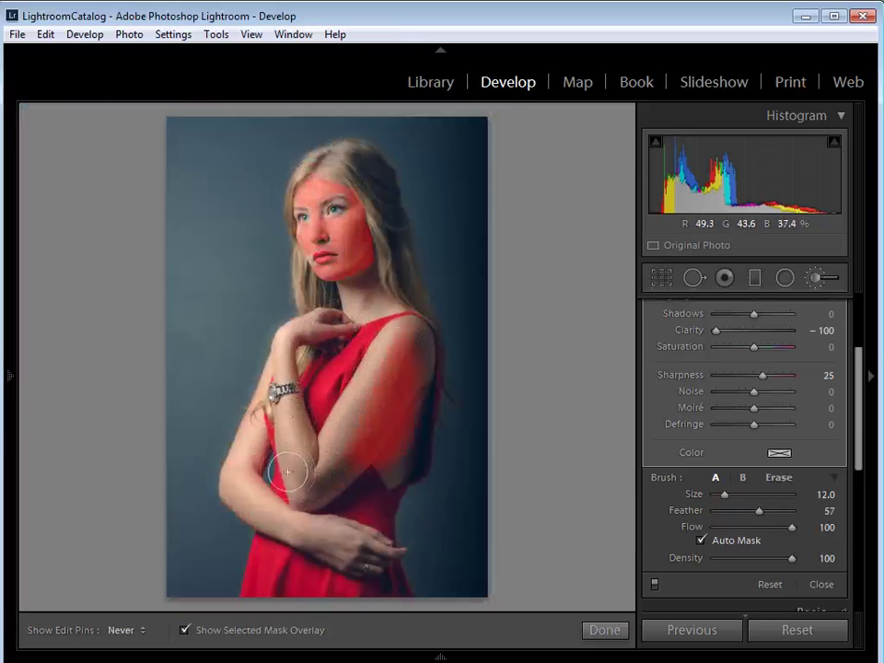
key(h)
key(bracketleft)
key(bracketleft)
key(h)
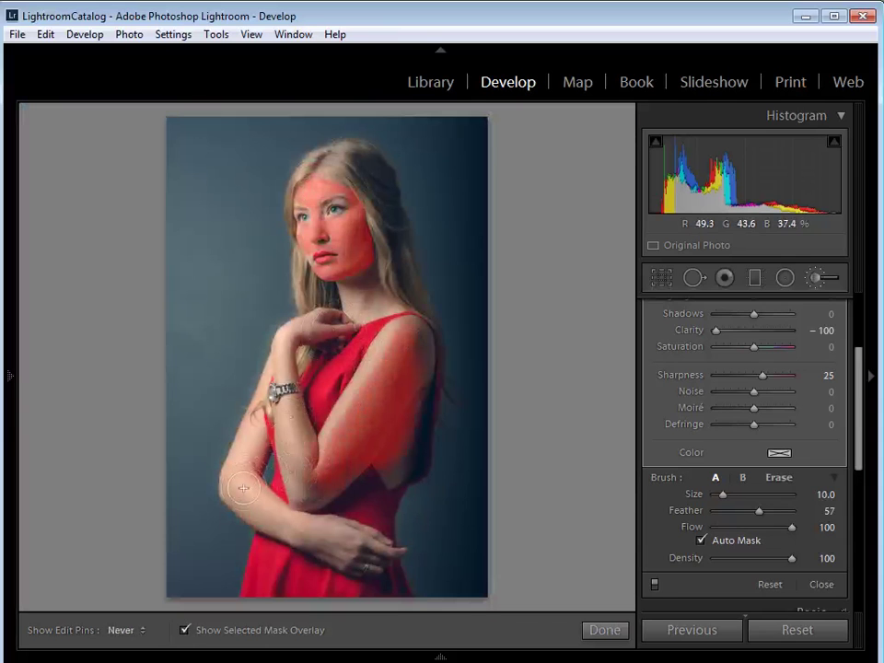
Step: Paint the softening mask over both forearms, the lower hand and the neck at brush size 10
key(h)
drag(244, 488, 251, 510)
key(h)
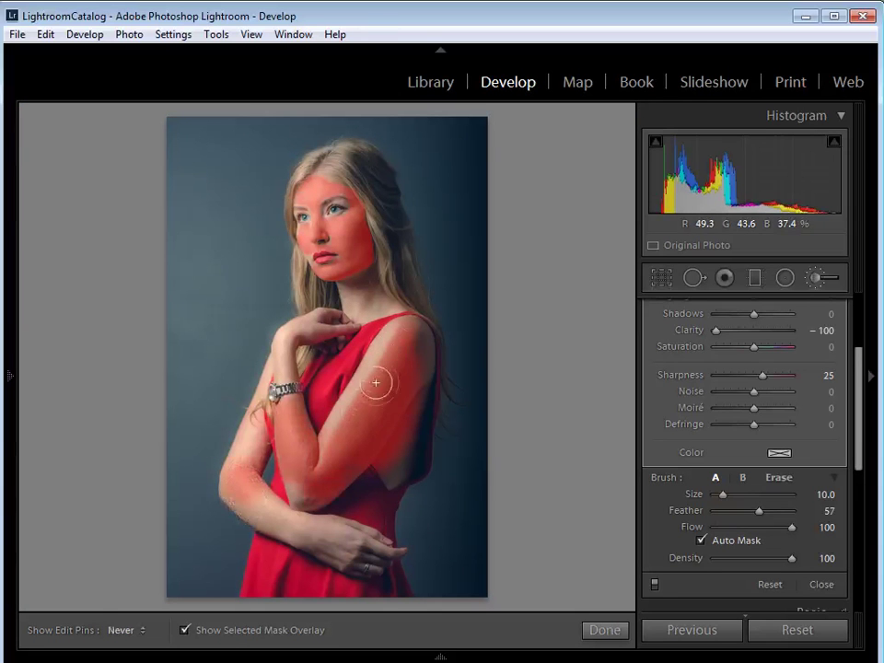
key(h)
key(h)
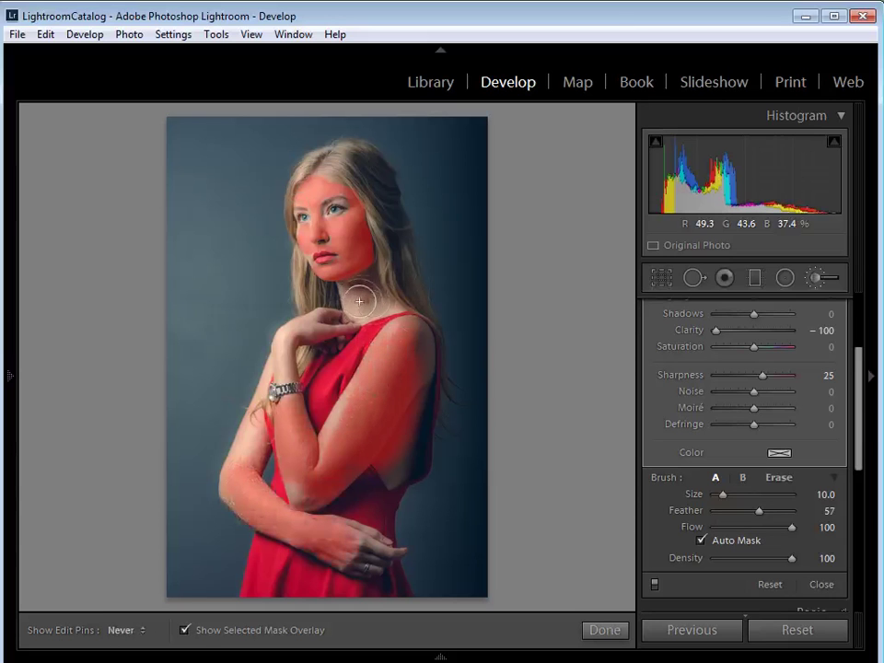
key(h)
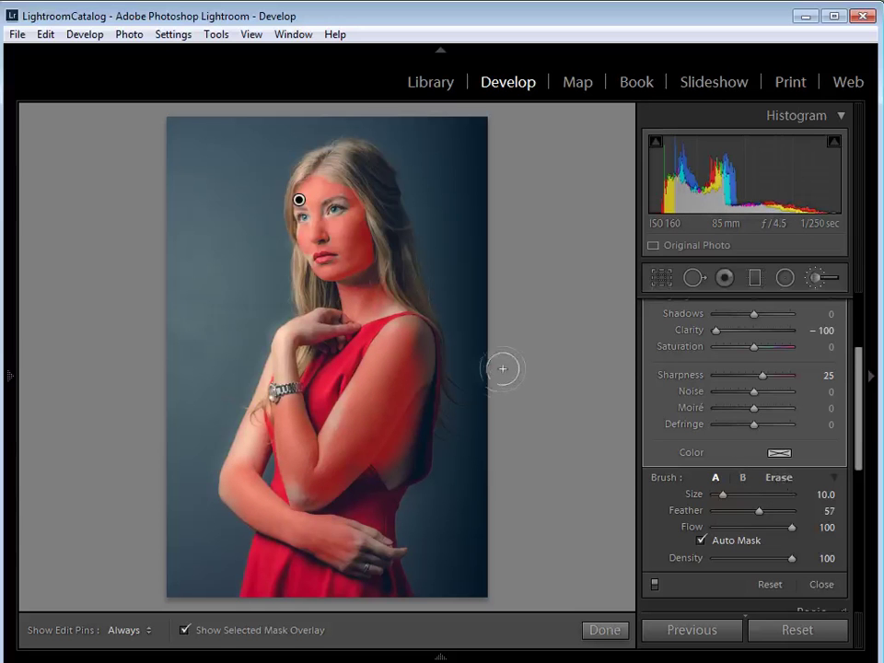
Step: Erase the softening mask from the bare back beside the upper arm at eraser size 4, and repaint that area at brush size 10
key(alt)
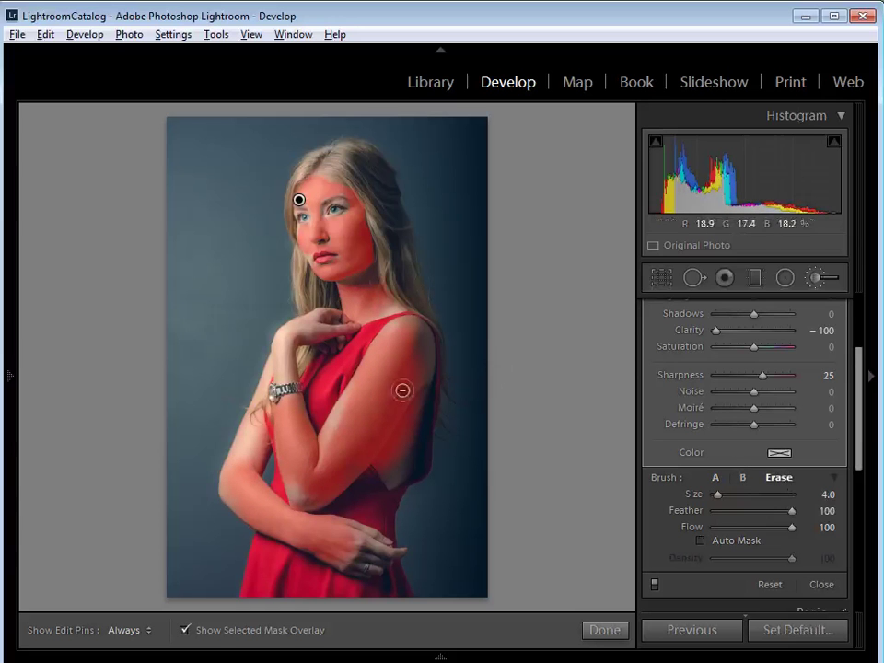
key(h)
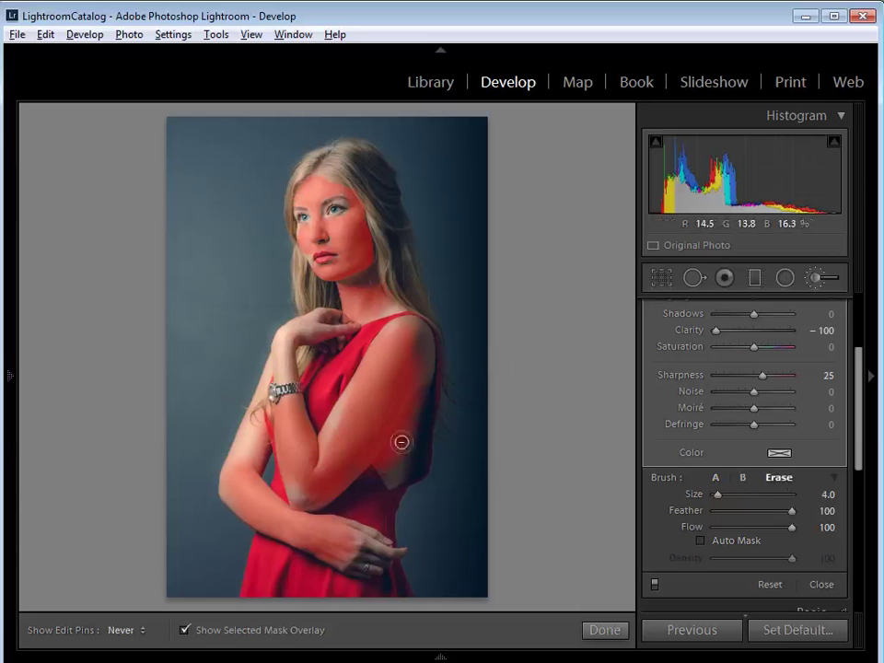
key(h)
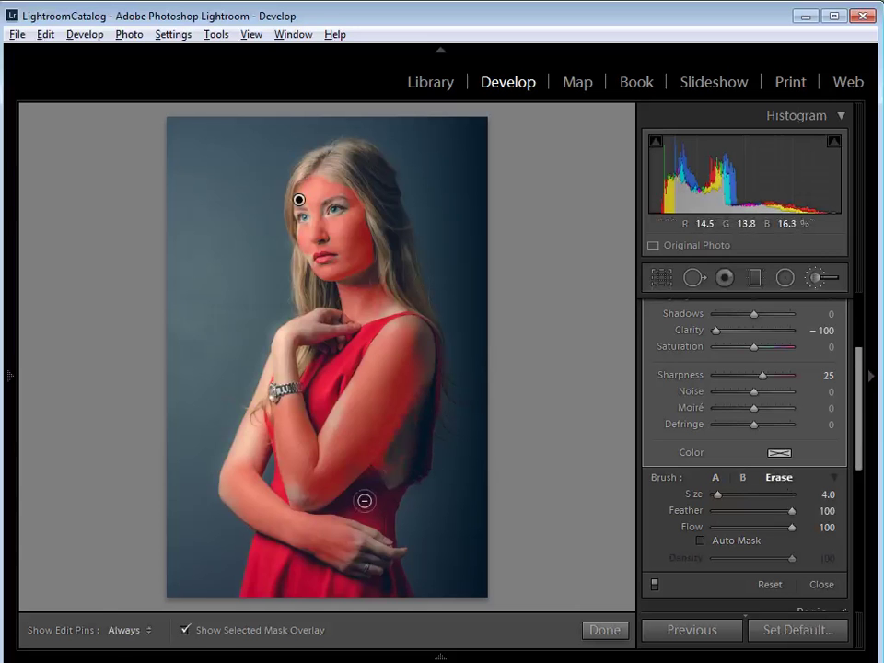
key(h)
key(h)
key(alt)
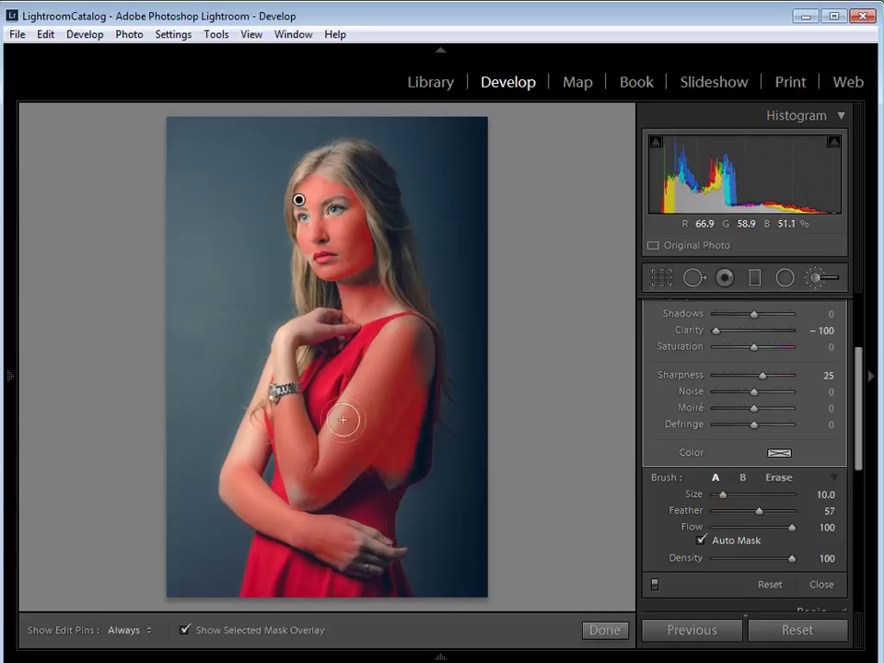
Step: Hide the mask overlay and compare the face close up with the brush adjustments switched off and on
key(o)
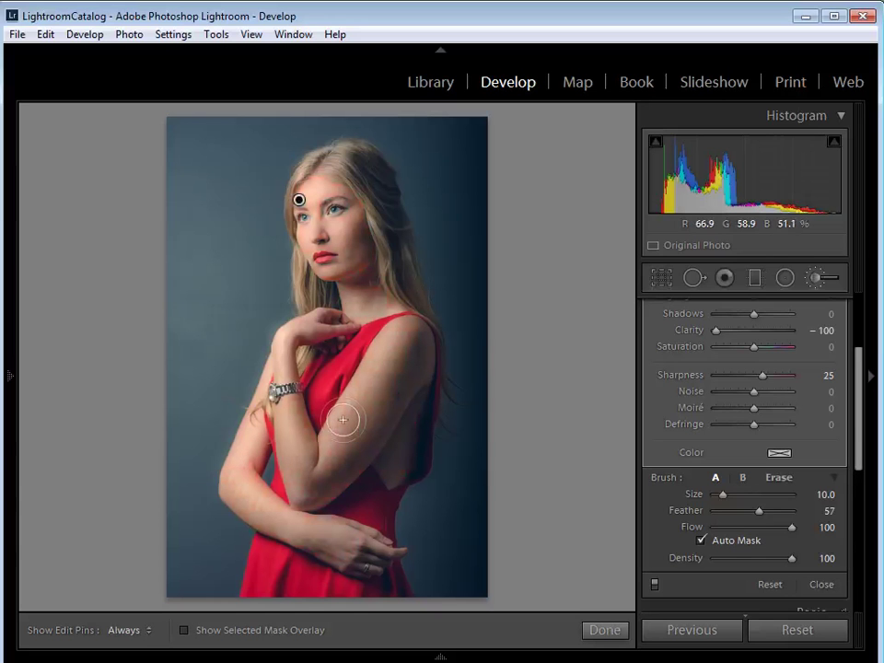
click(345, 273)
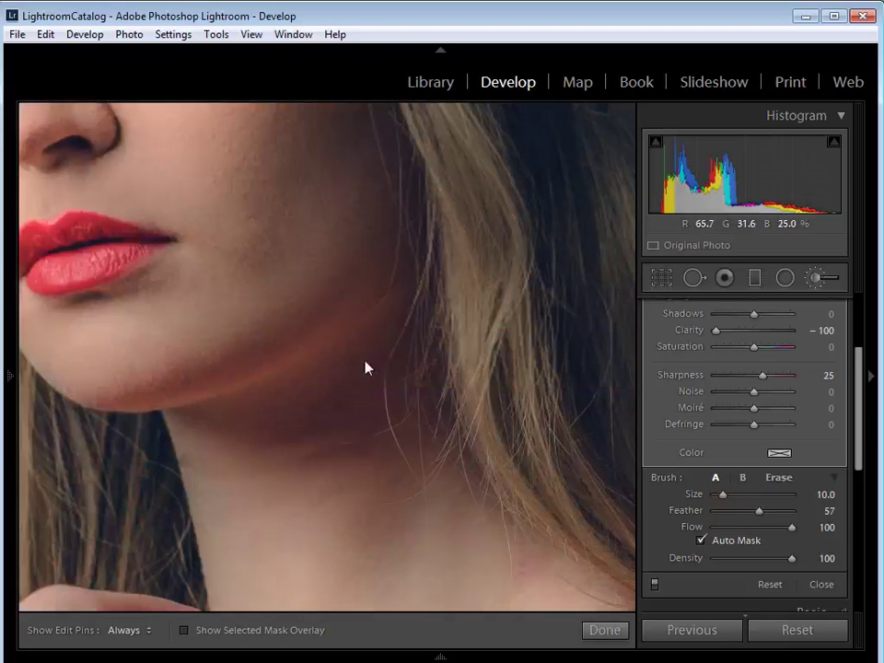
drag(373, 371, 401, 475)
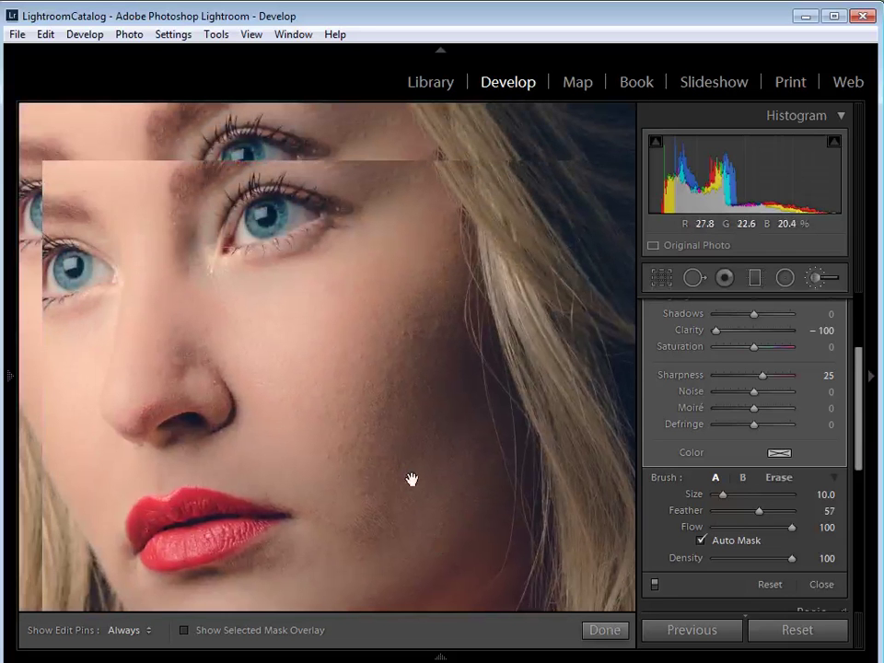
drag(411, 478, 418, 516)
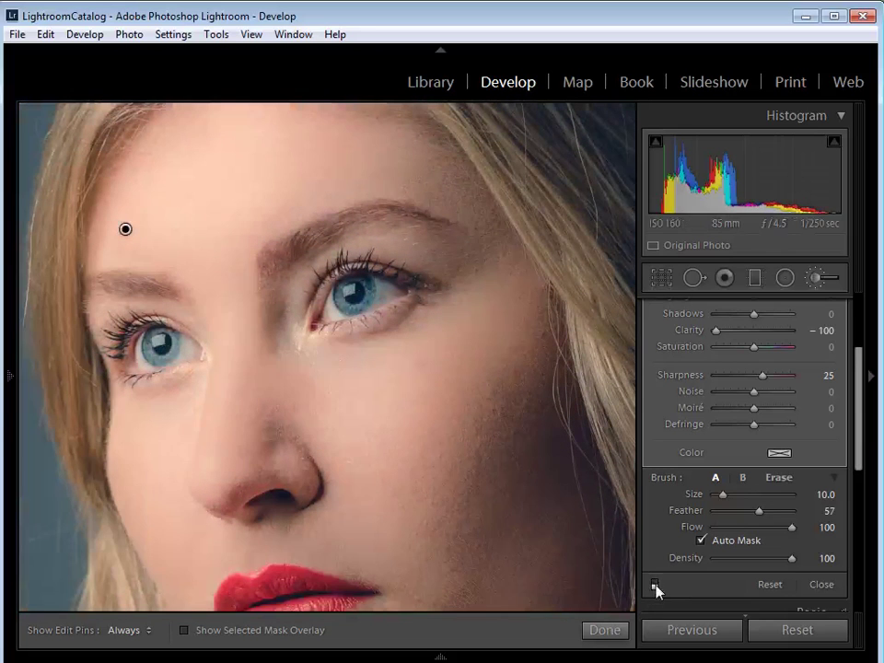
click(654, 585)
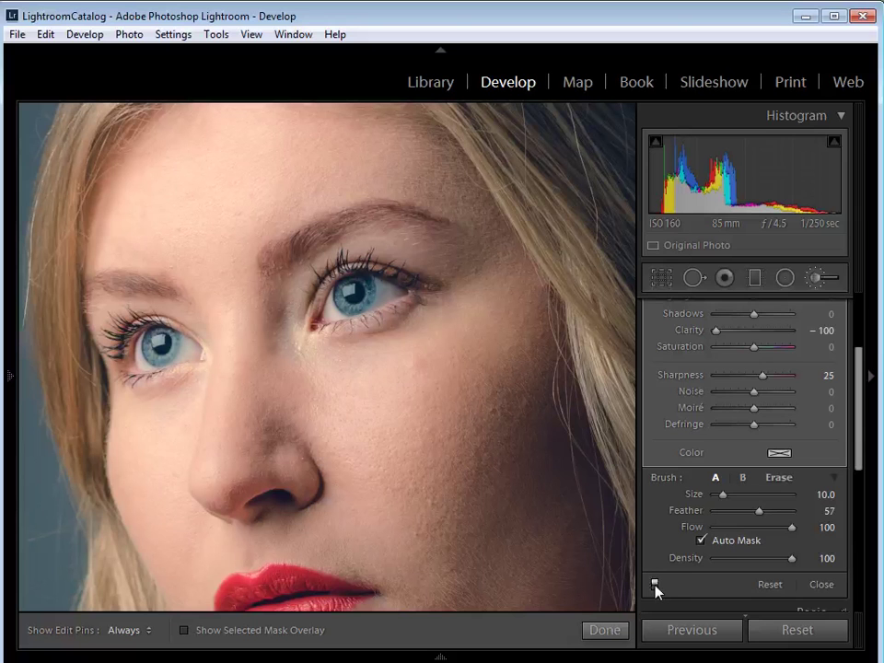
click(654, 585)
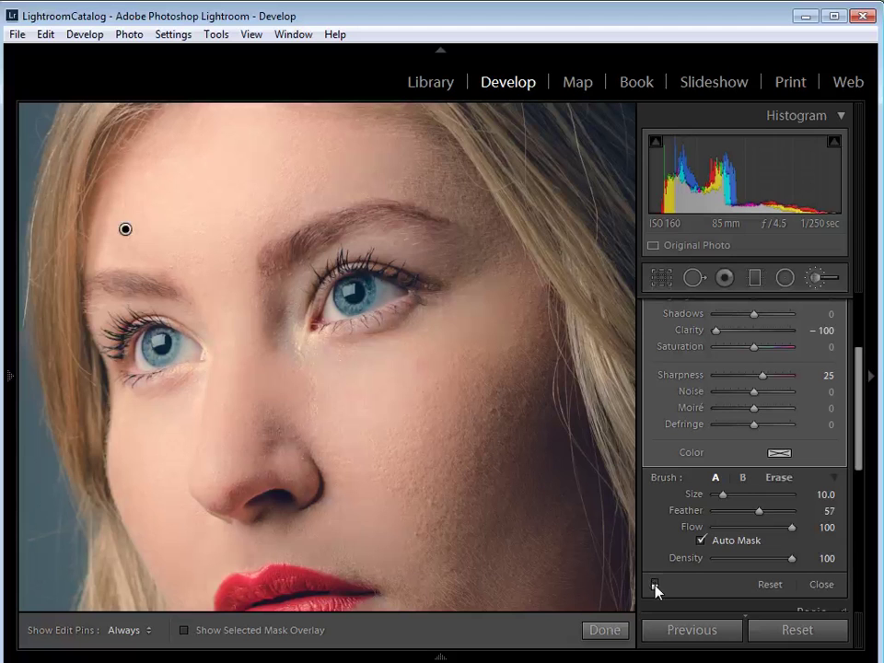
click(654, 585)
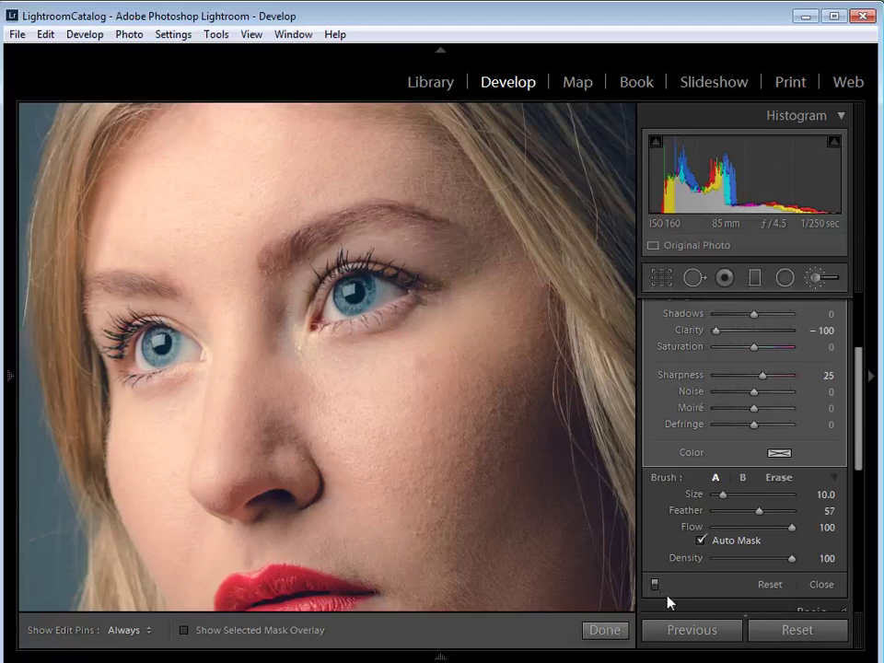
click(654, 586)
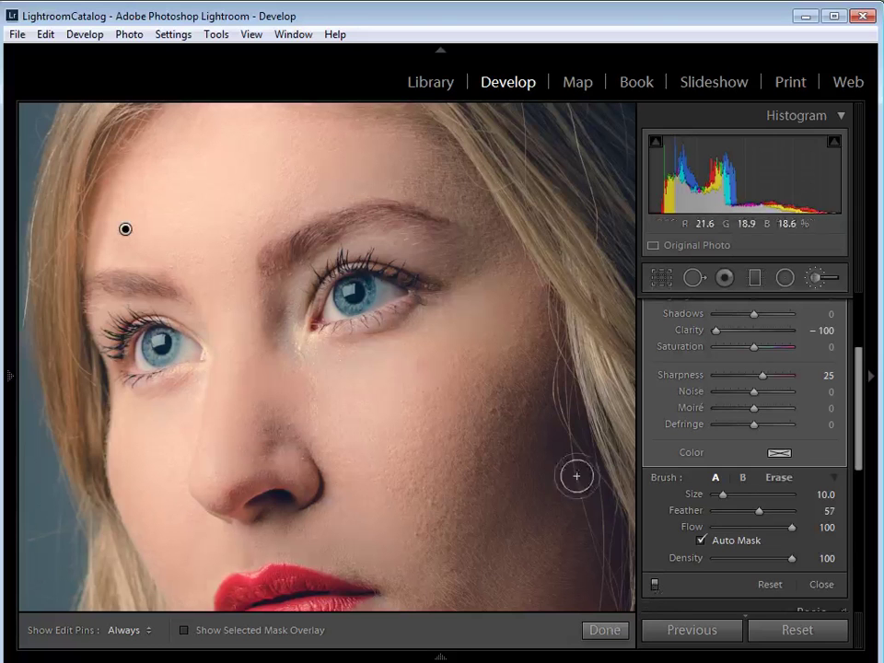
Step: Start a new adjustment brush mask with the Iris Enhance effect
drag(861, 426, 856, 337)
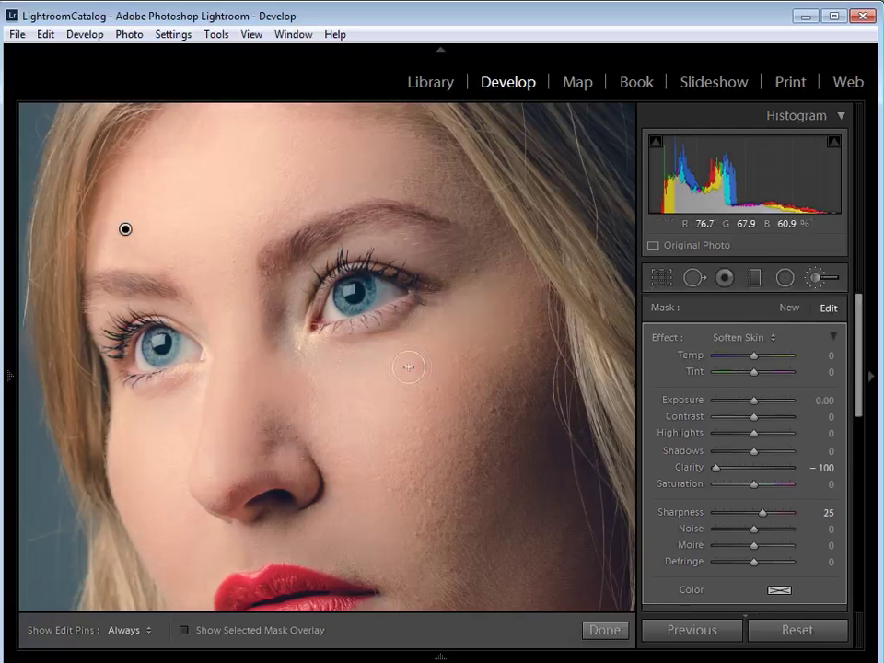
click(788, 308)
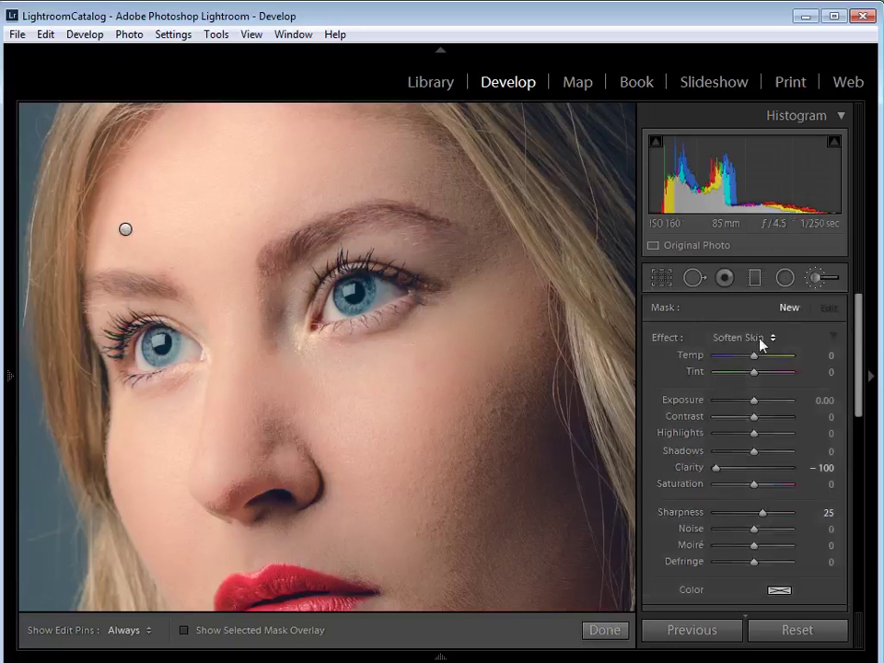
click(760, 341)
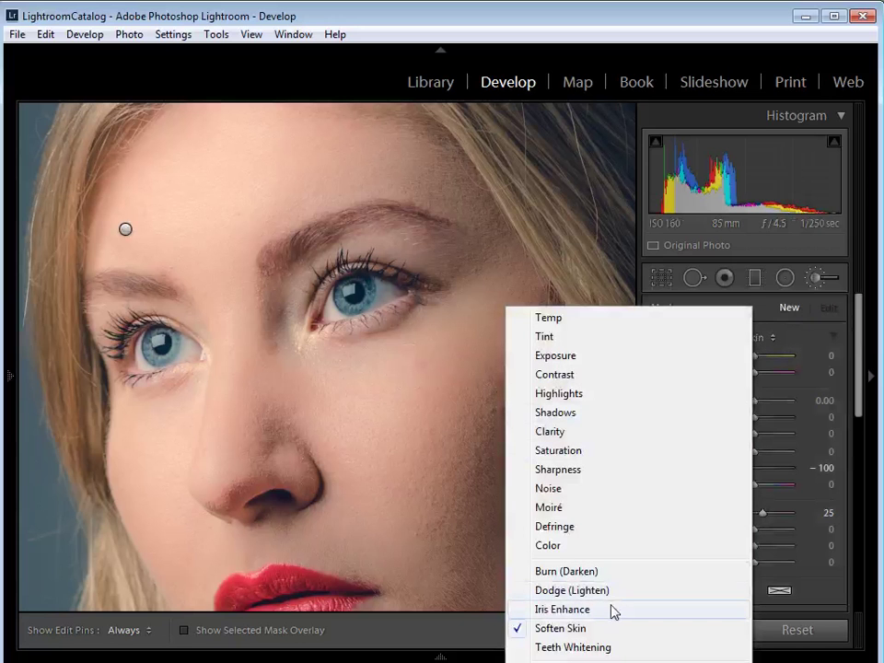
click(582, 615)
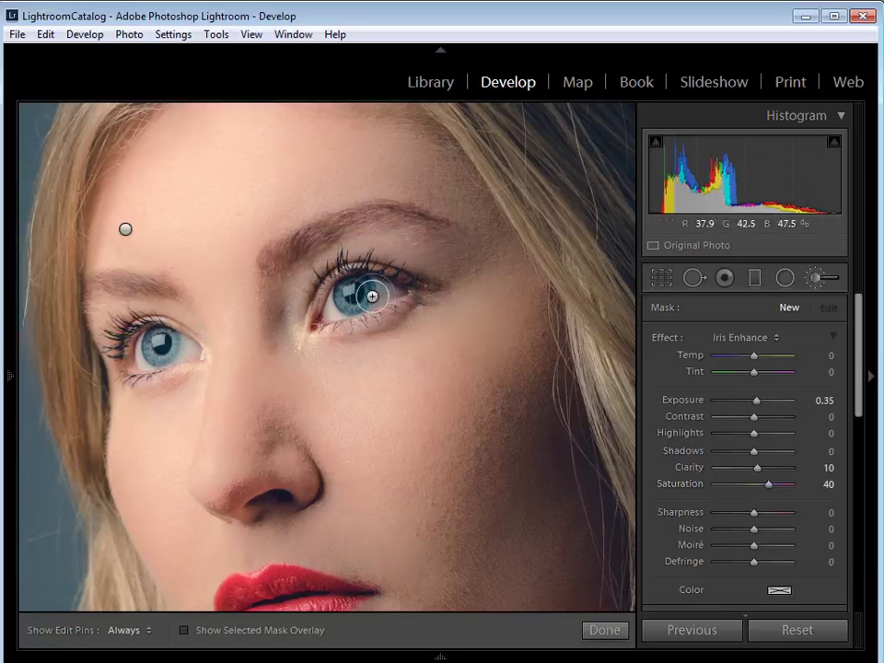
Step: Paint the Iris Enhance mask over the iris of the eye nearer the shadowed cheek and show its mask overlay
key(z)
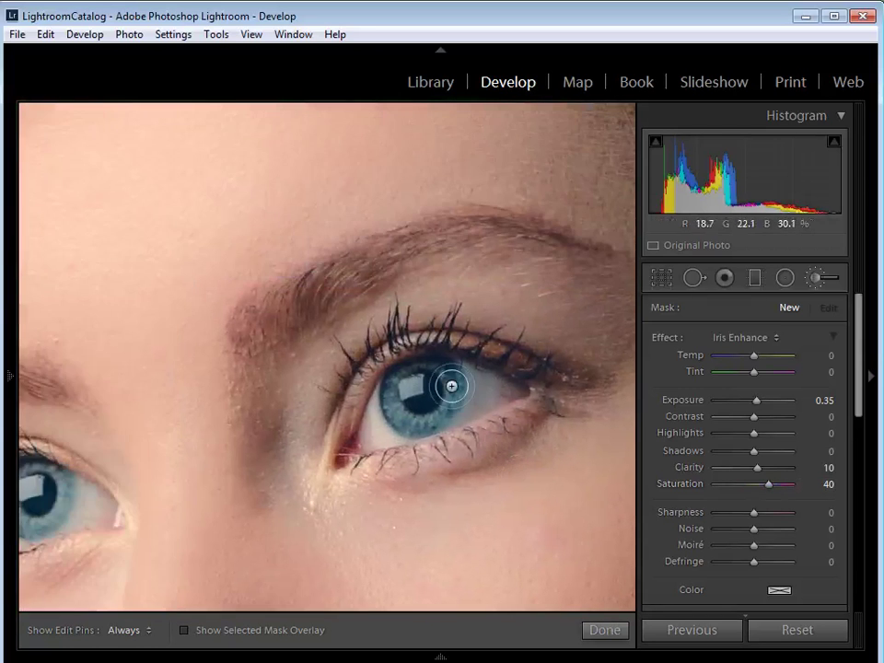
key(h)
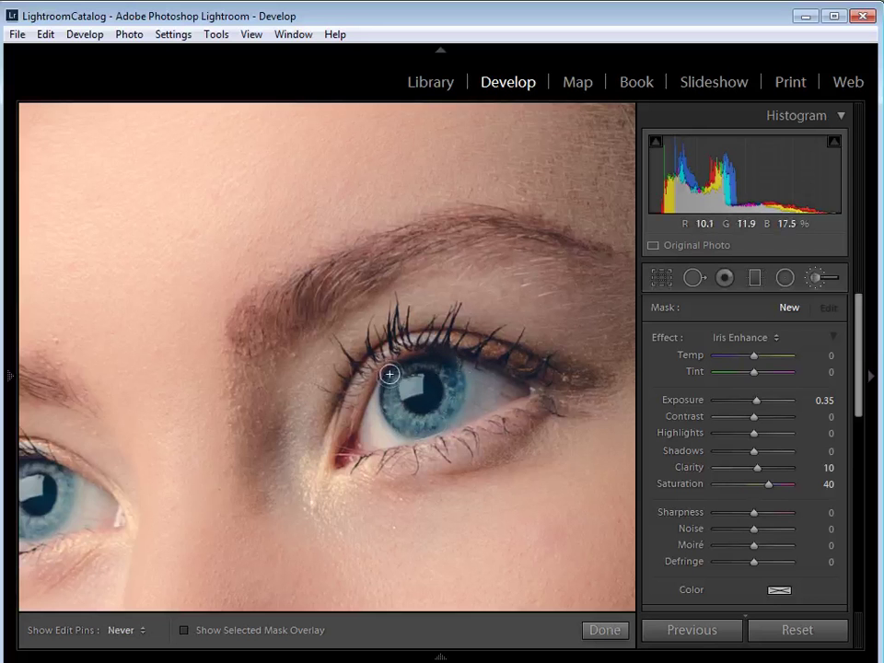
key(h)
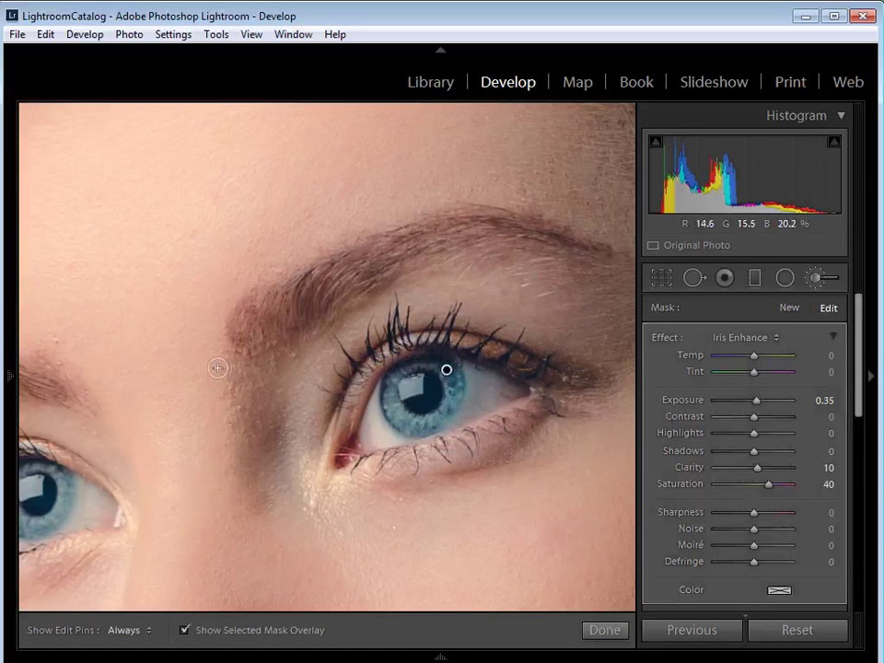
key(o)
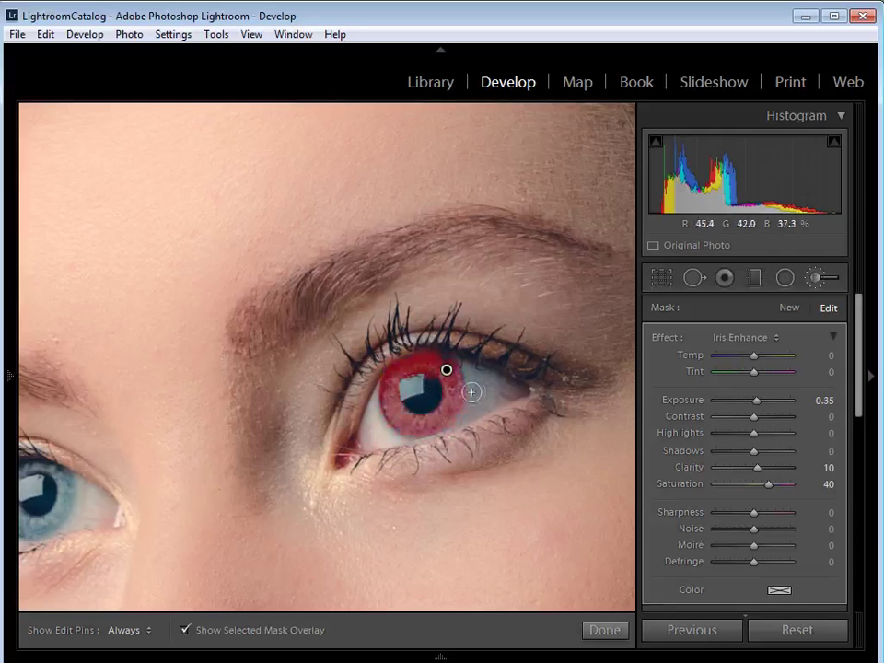
Step: Paint the Iris Enhance mask over the iris of the other eye, on the lit side of the face
drag(224, 411, 360, 368)
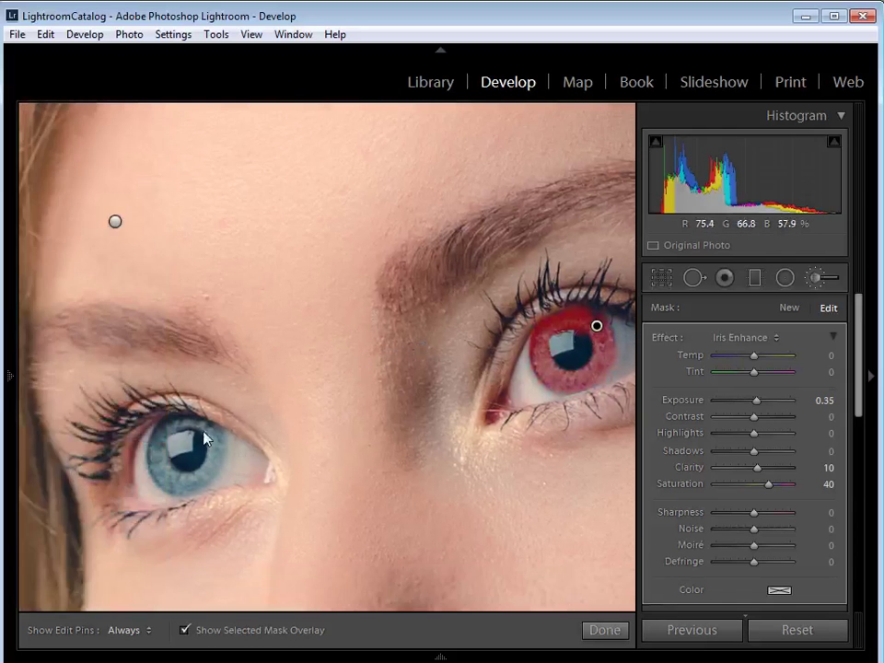
key(h)
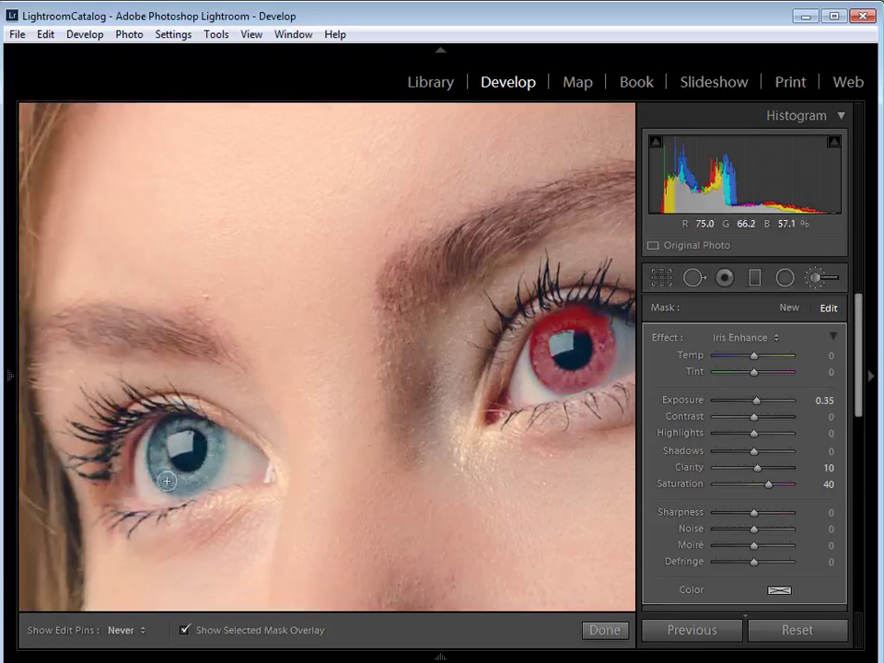
drag(174, 420, 190, 425)
key(h)
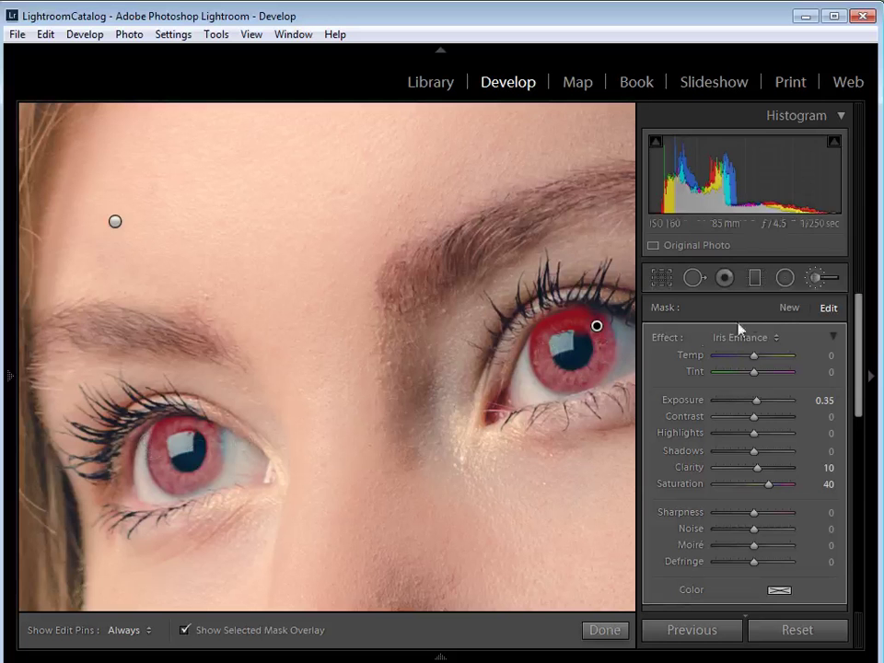
Step: Start another brush mask, reset all its effect values and set the exposure to -0.51
click(789, 309)
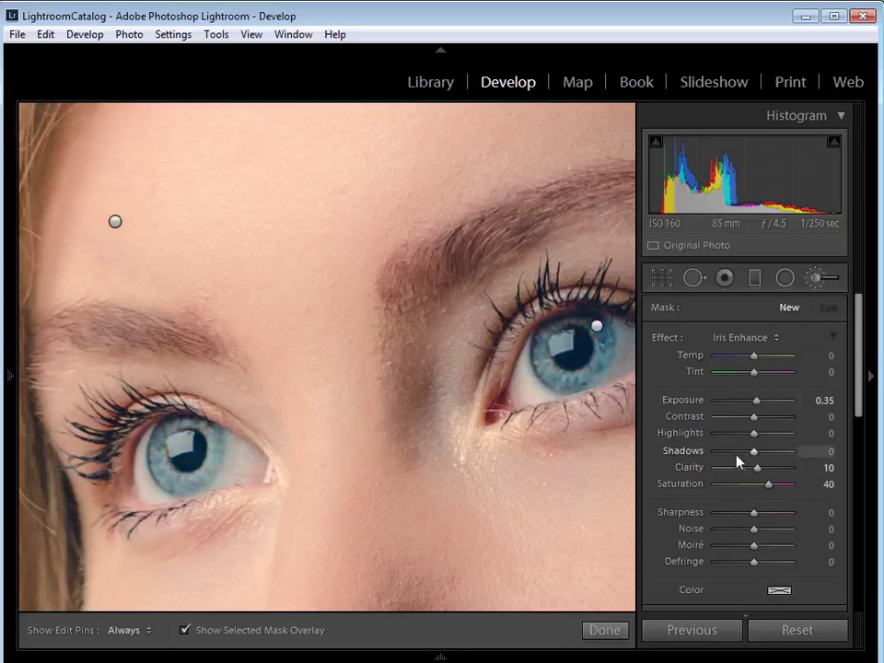
double_click(664, 338)
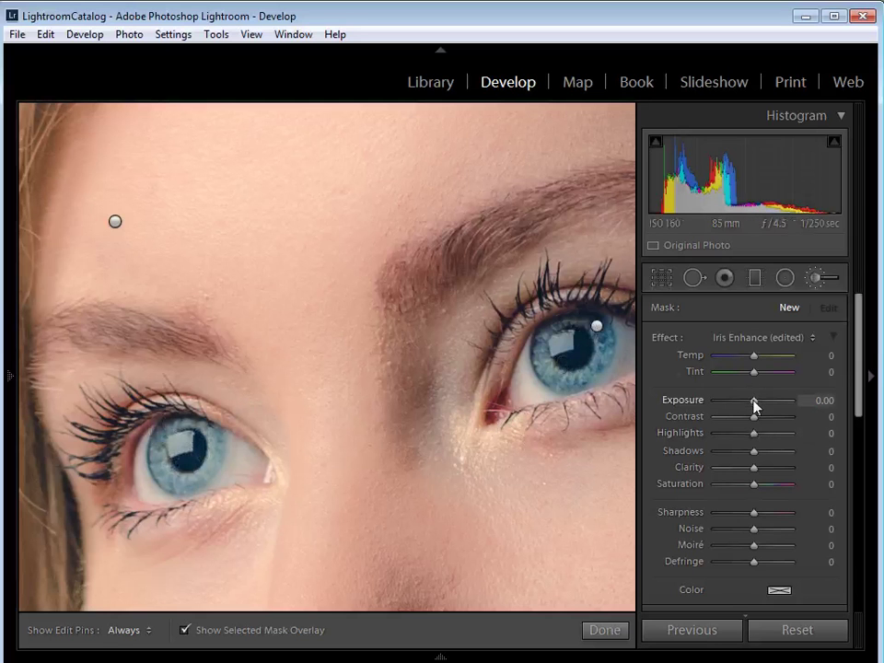
drag(754, 406, 750, 408)
Step: Paint the darkening mask over the pupils of both eyes, leaving out the bright window reflections
key(h)
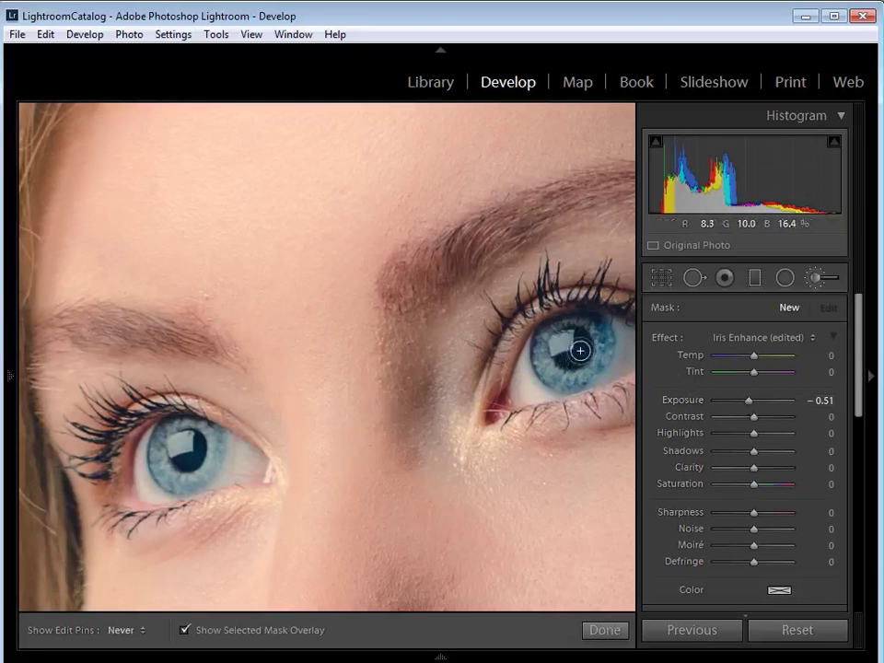
key(h)
click(581, 340)
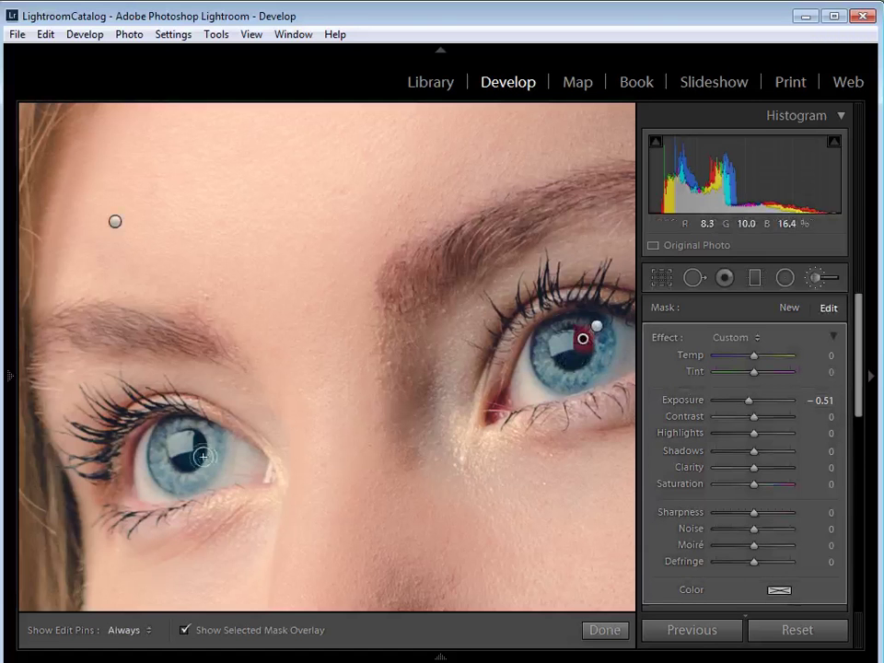
key(h)
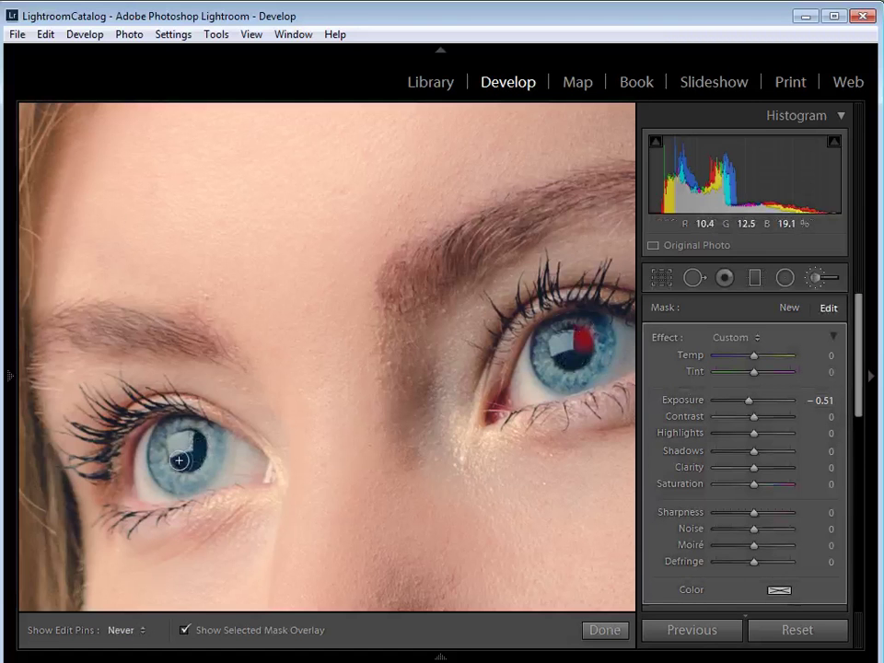
key(h)
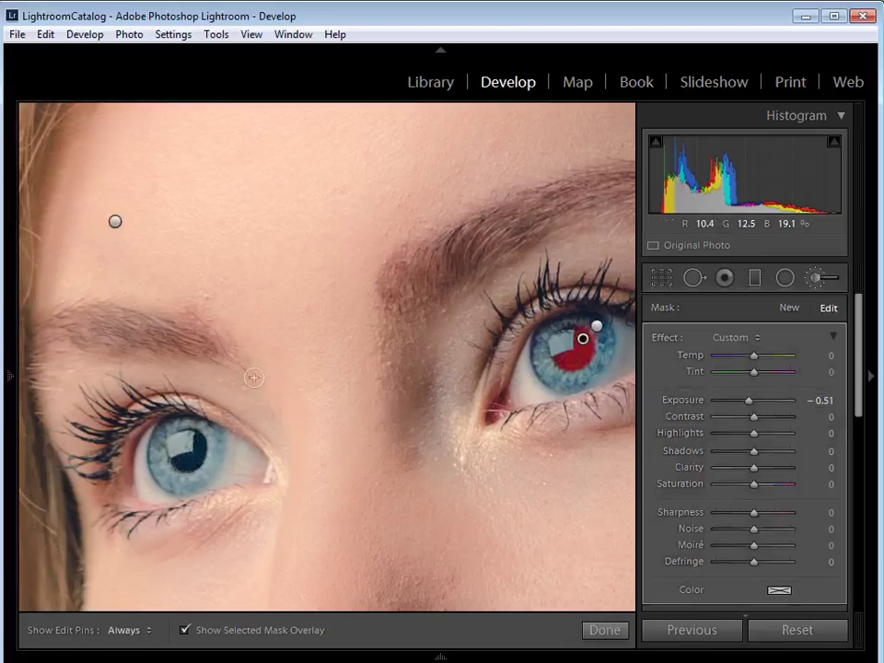
drag(175, 446, 199, 465)
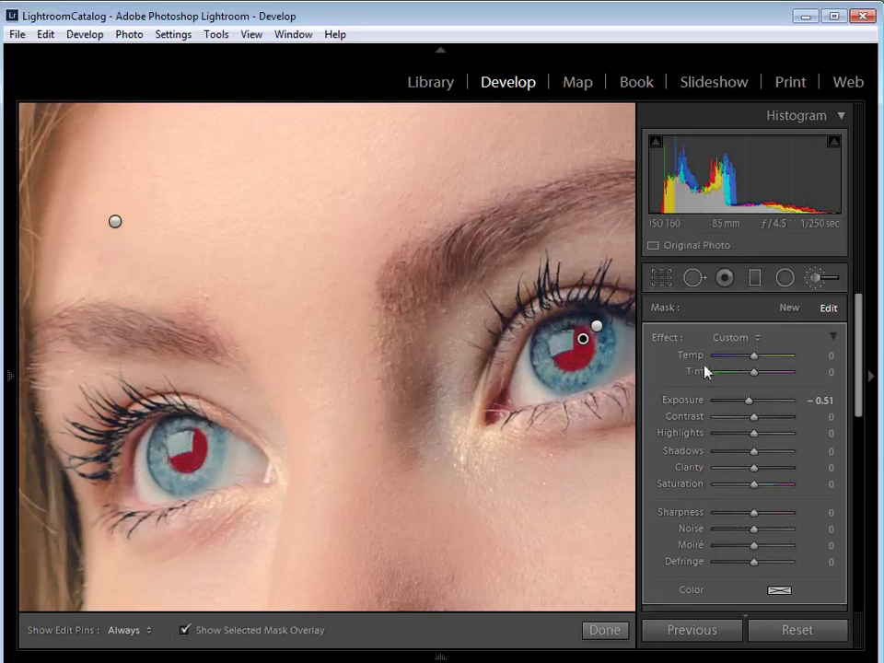
Step: Paint a new brush mask over the window reflections in both eyes at exposure 0.60 and raise its exposure to 0.97
click(791, 309)
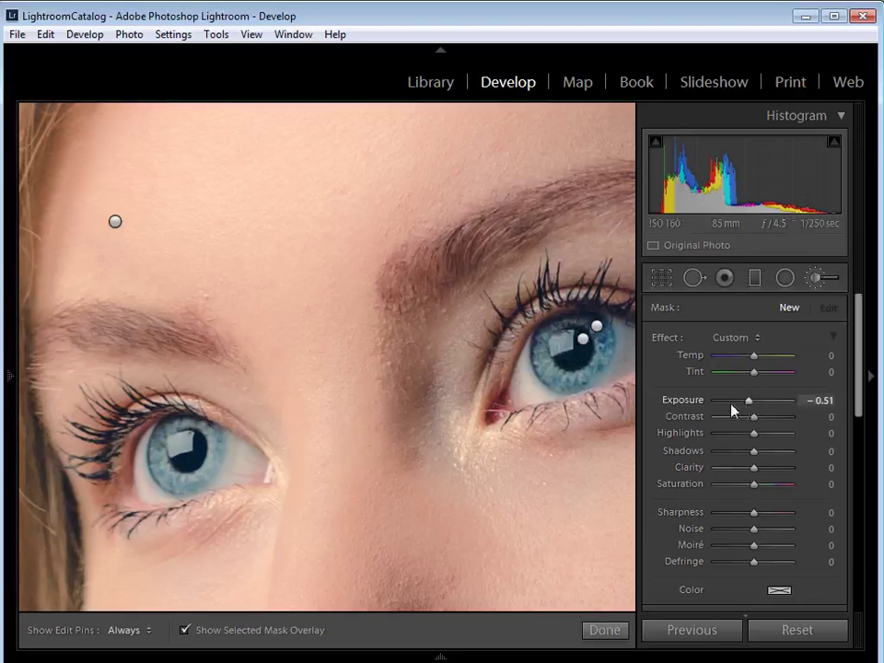
drag(751, 404, 761, 403)
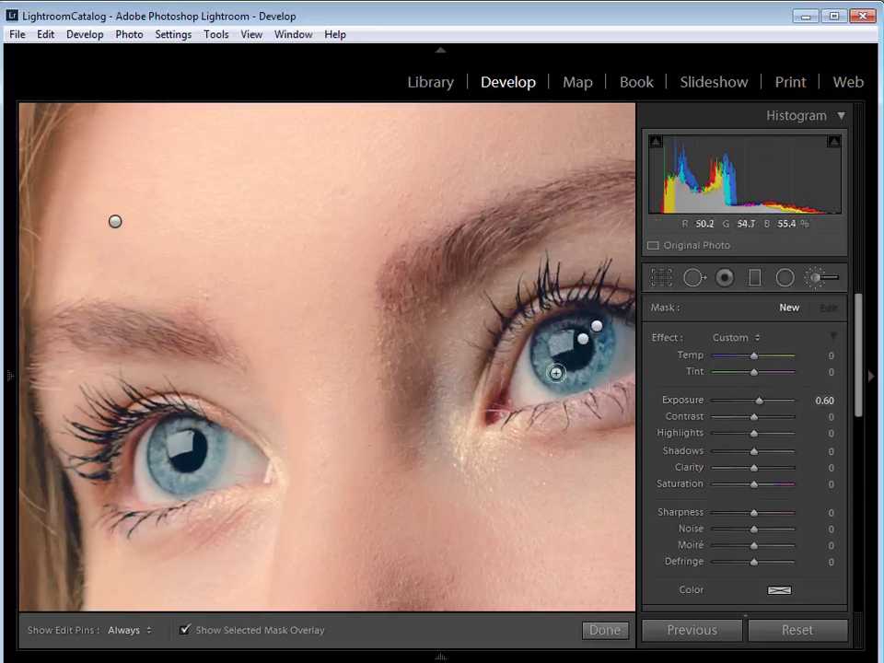
key(h)
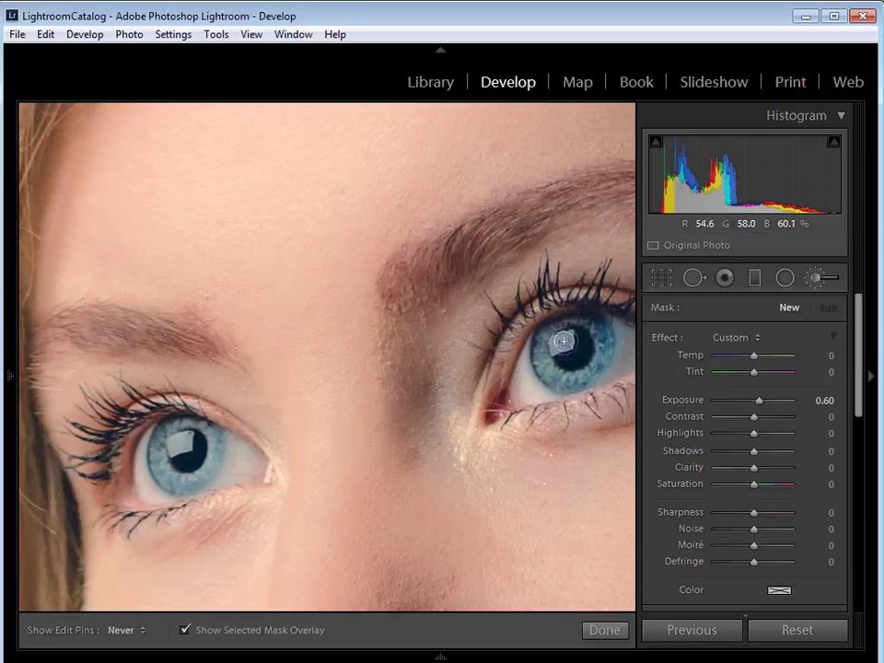
key(h)
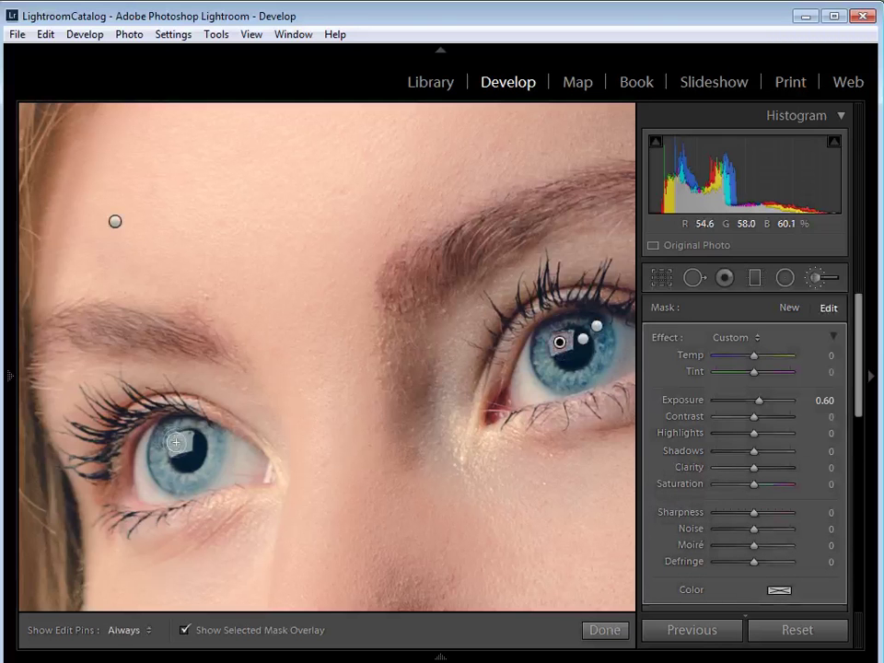
key(h)
key(h)
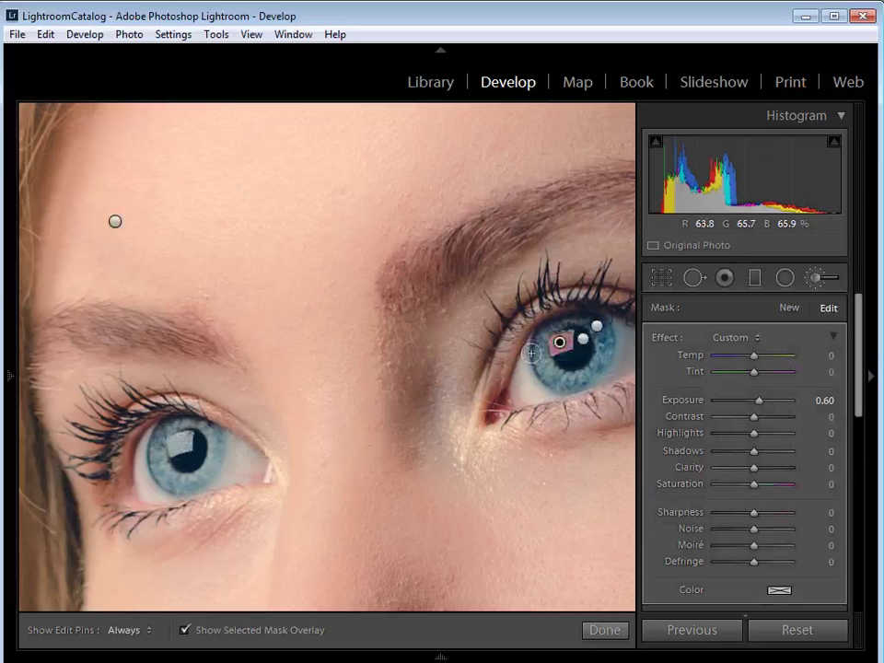
drag(200, 446, 181, 445)
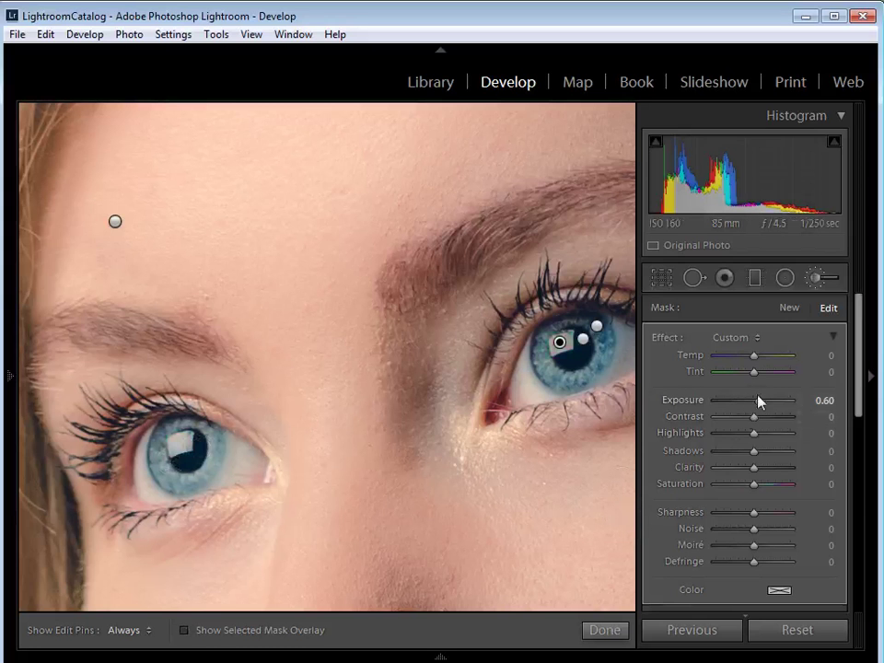
drag(759, 402, 778, 403)
mouse_move(778, 403)
mouse_down()
mouse_move(789, 404)
mouse_move(763, 405)
mouse_up()
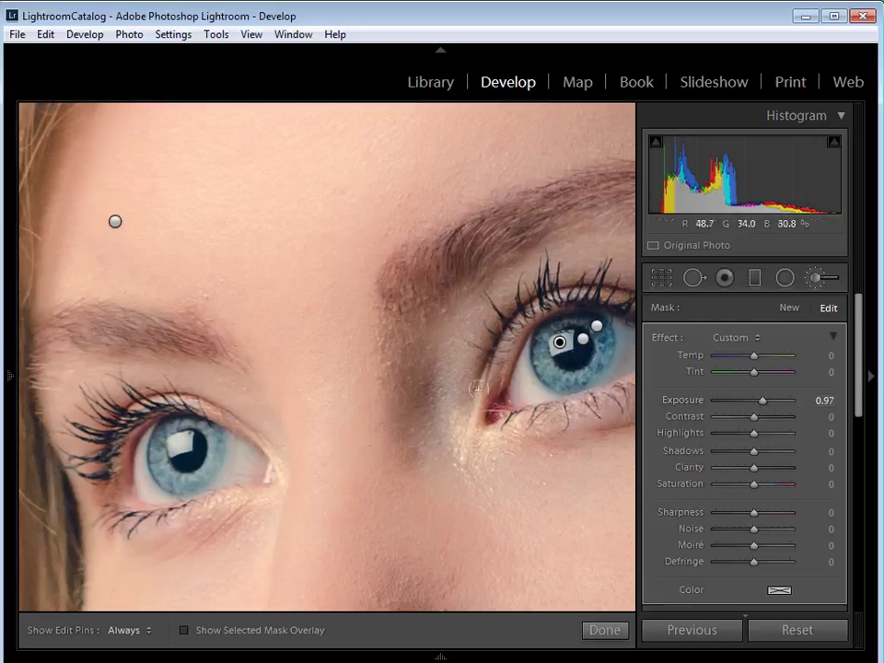
Step: Start another brush mask, reset all its effect values and set the sharpness to 31
drag(590, 405, 451, 445)
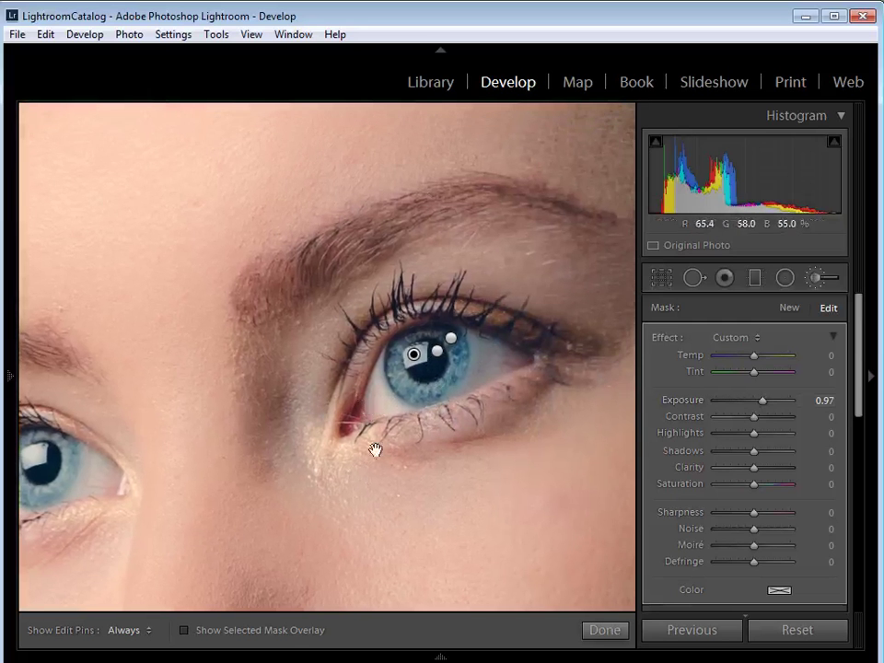
click(790, 310)
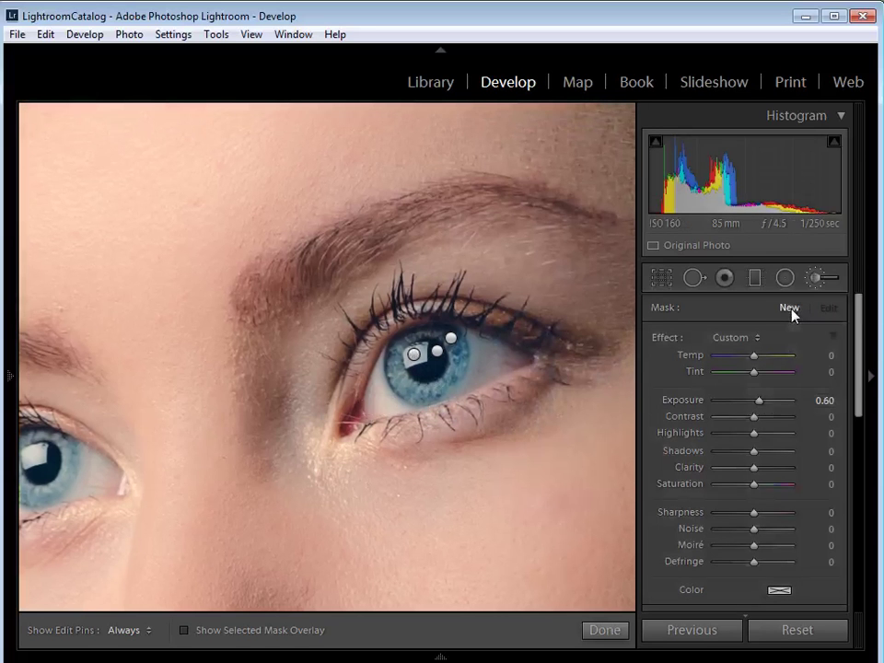
double_click(667, 338)
drag(751, 516, 766, 517)
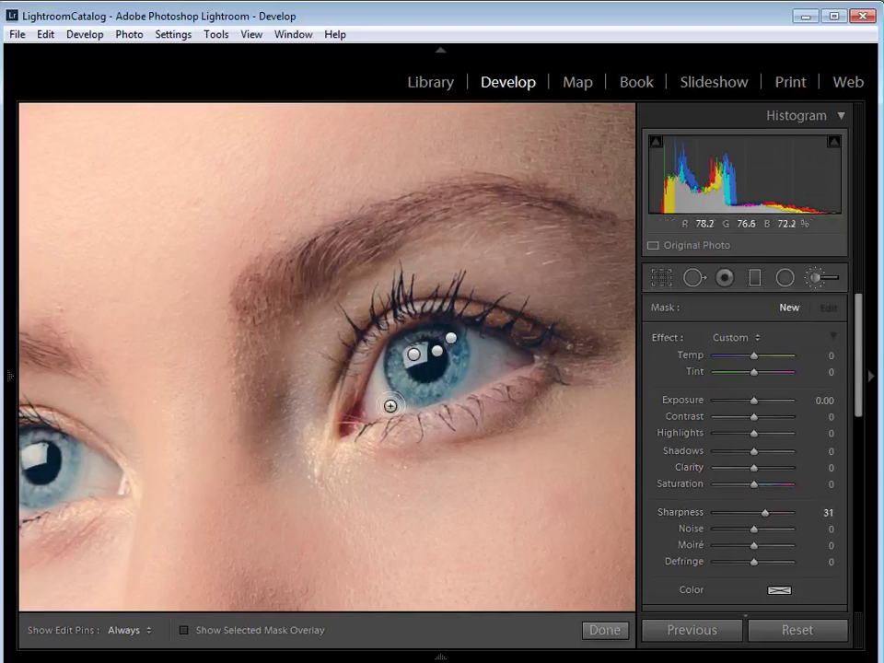
Step: Paint the sharpening mask with a larger brush over both eyes, including the lashes and eyelids
scroll(390, 419, up, 4)
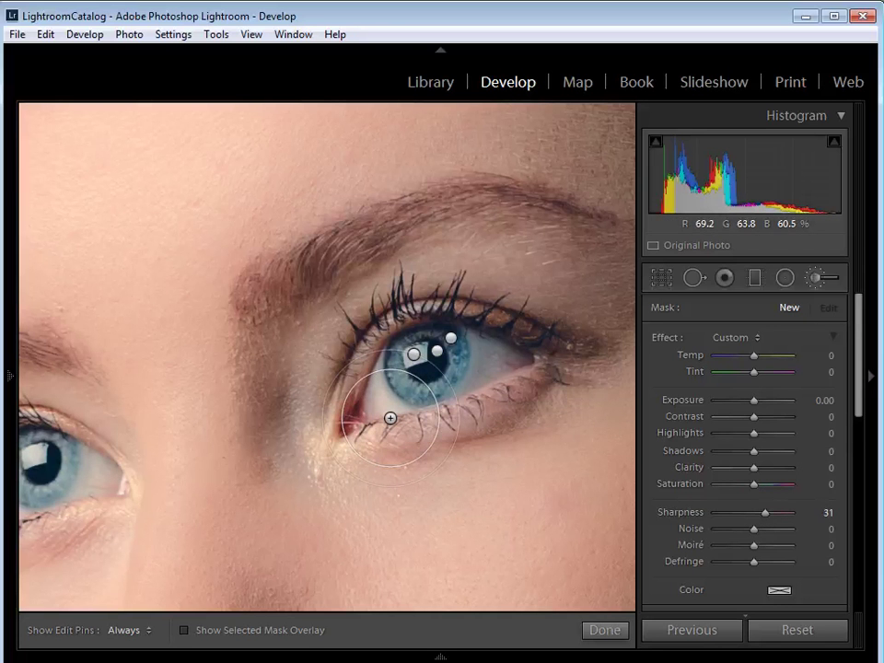
key(ctrl+minus)
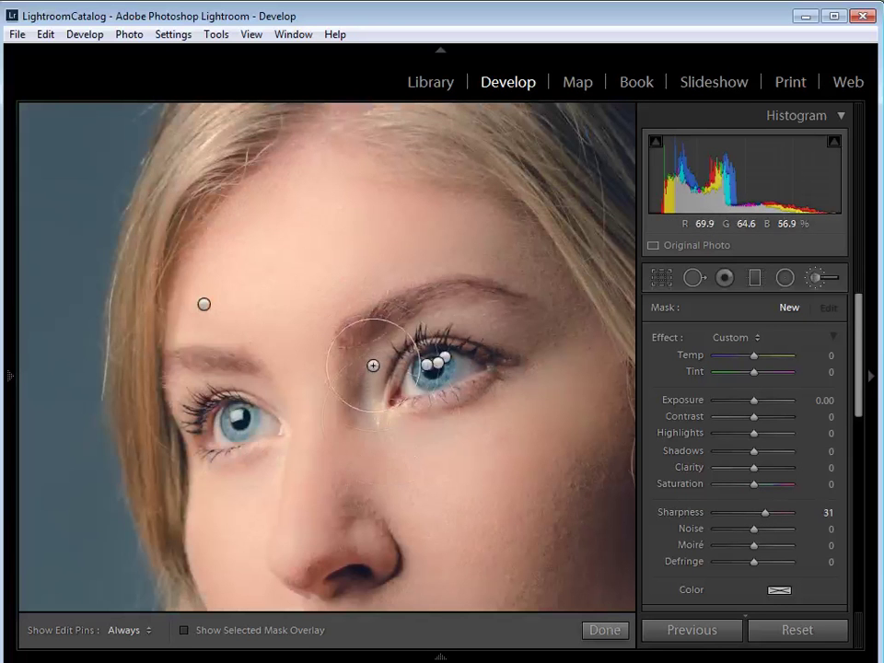
key(h)
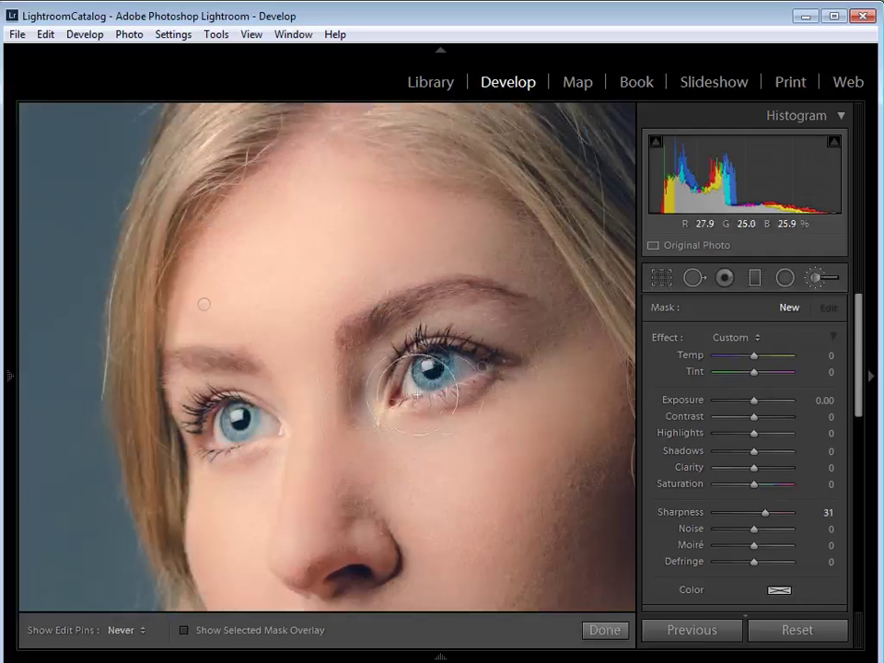
key(h)
key(h)
key(h)
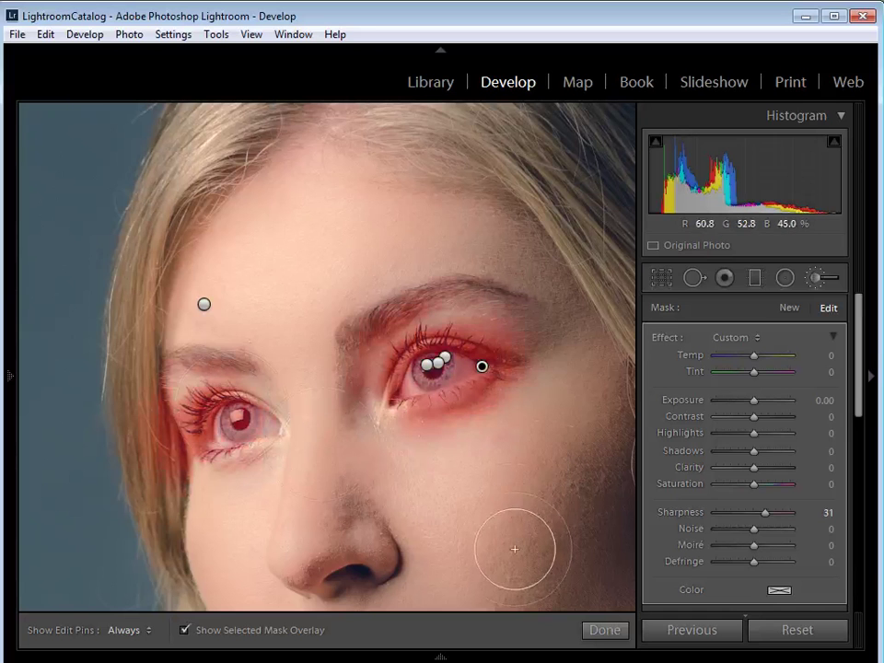
Step: Extend the sharpening mask over the upper and lower lips
drag(513, 550, 470, 351)
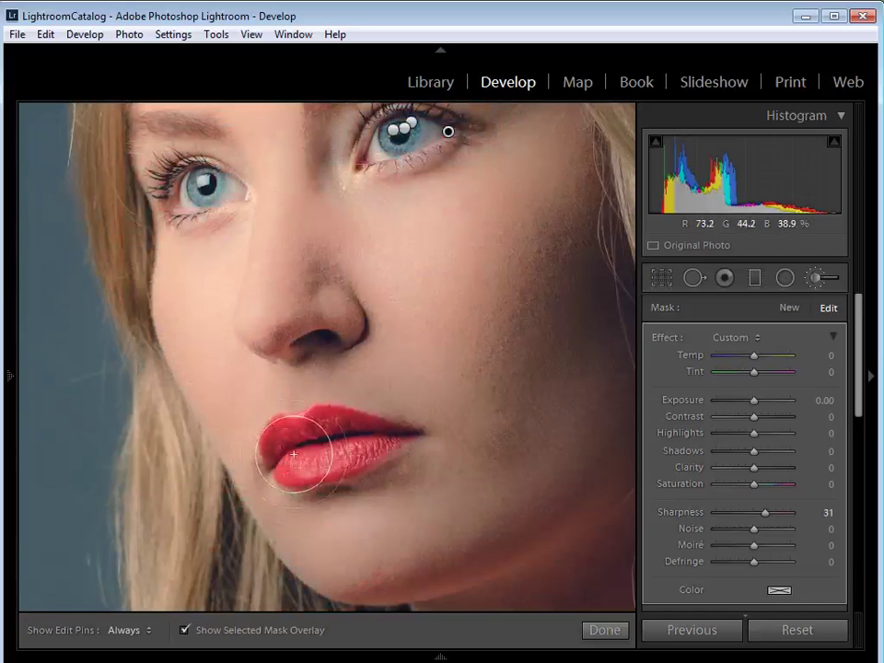
key(o)
key(h)
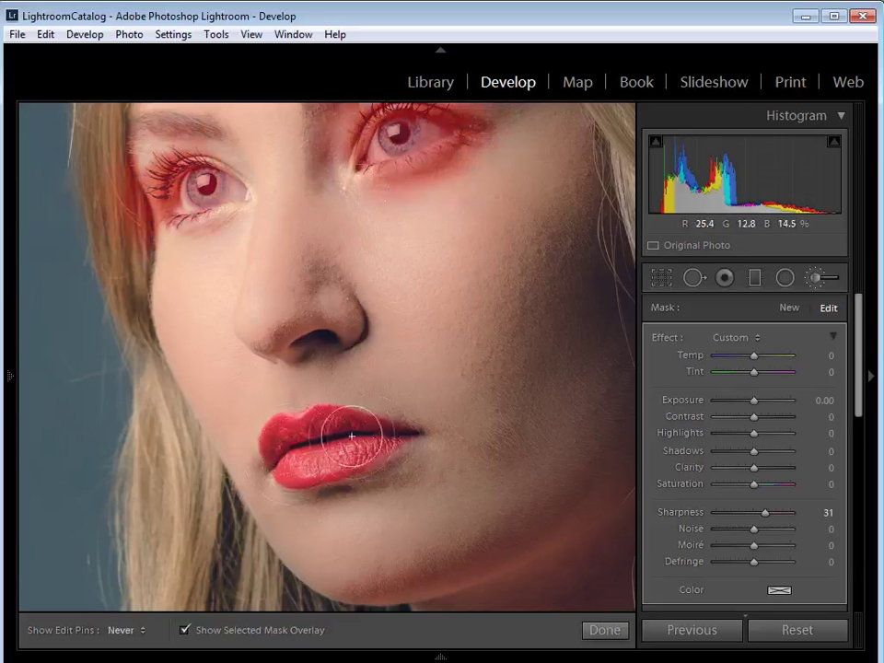
key(h)
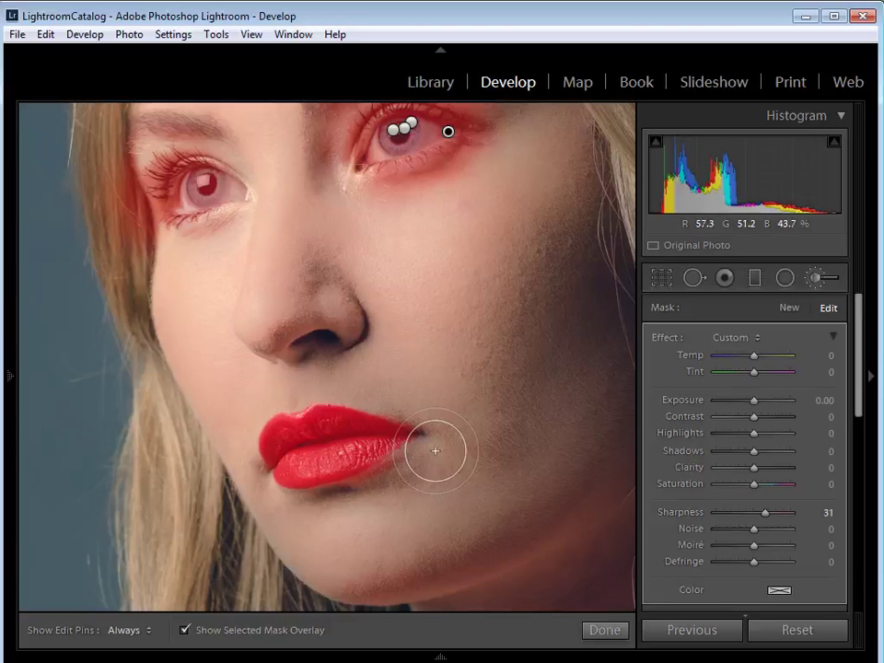
key(o)
key(z)
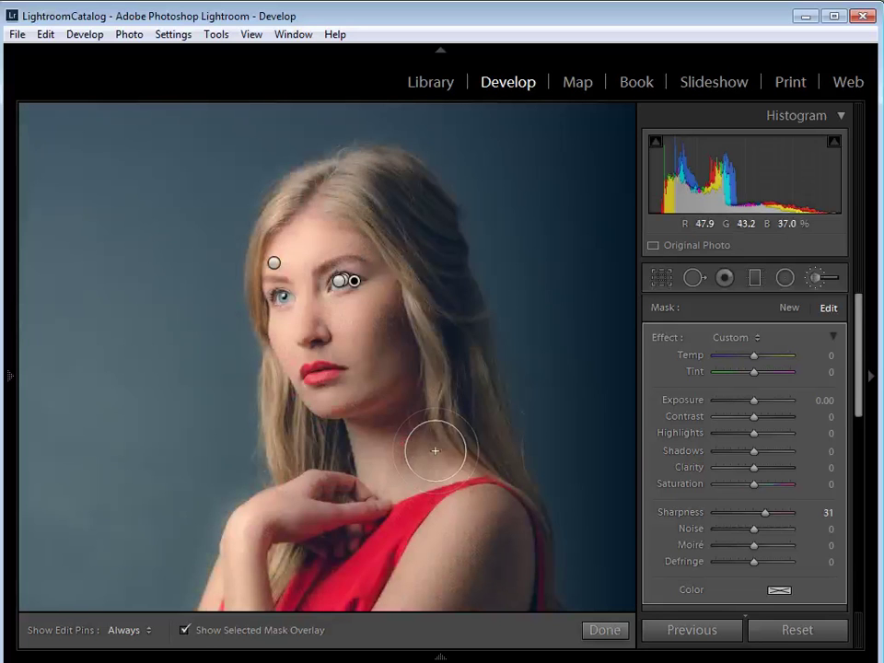
Step: Start a new brush mask with the Burn (Darken) effect and lower the brush flow to 79
click(790, 307)
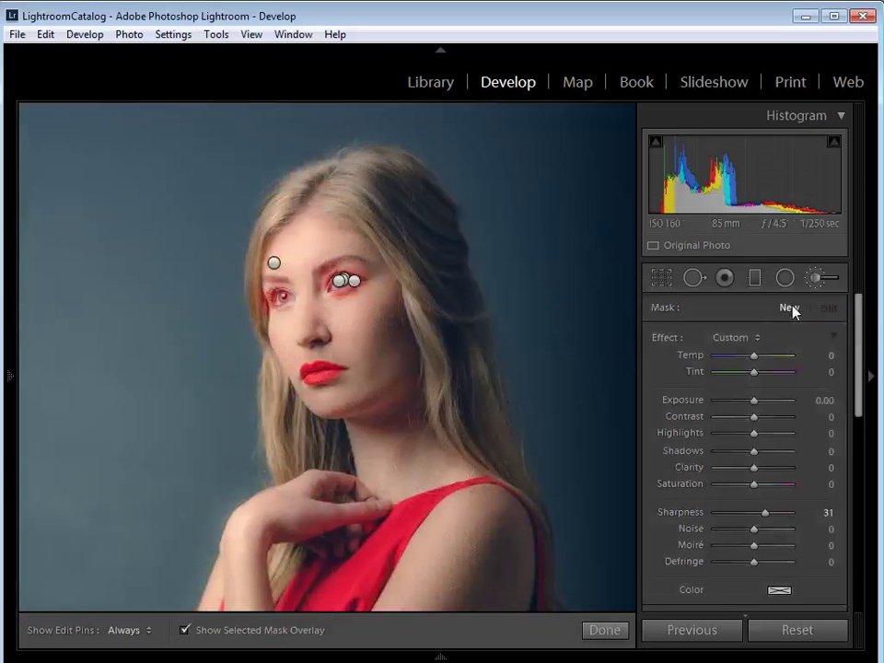
click(752, 340)
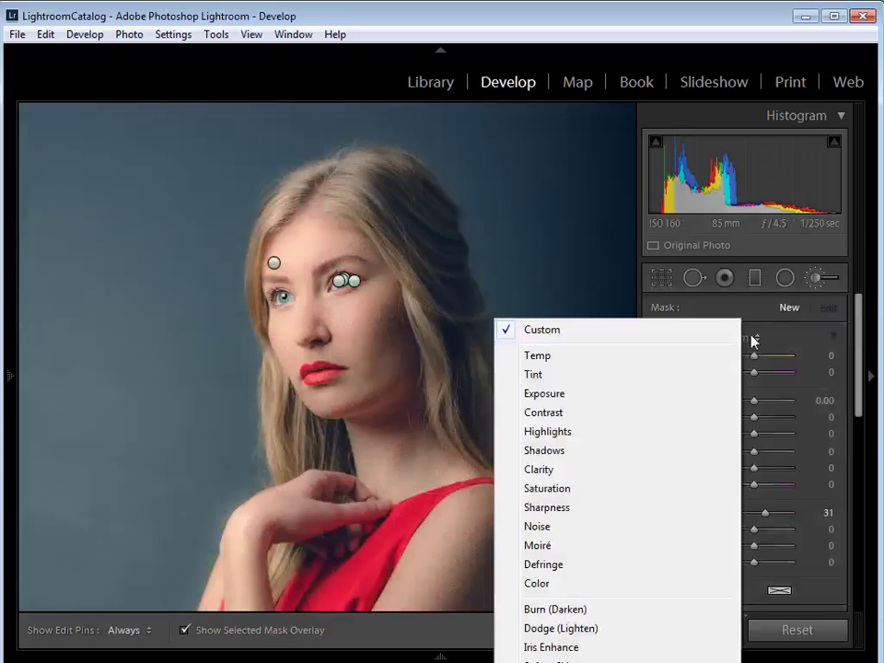
click(593, 610)
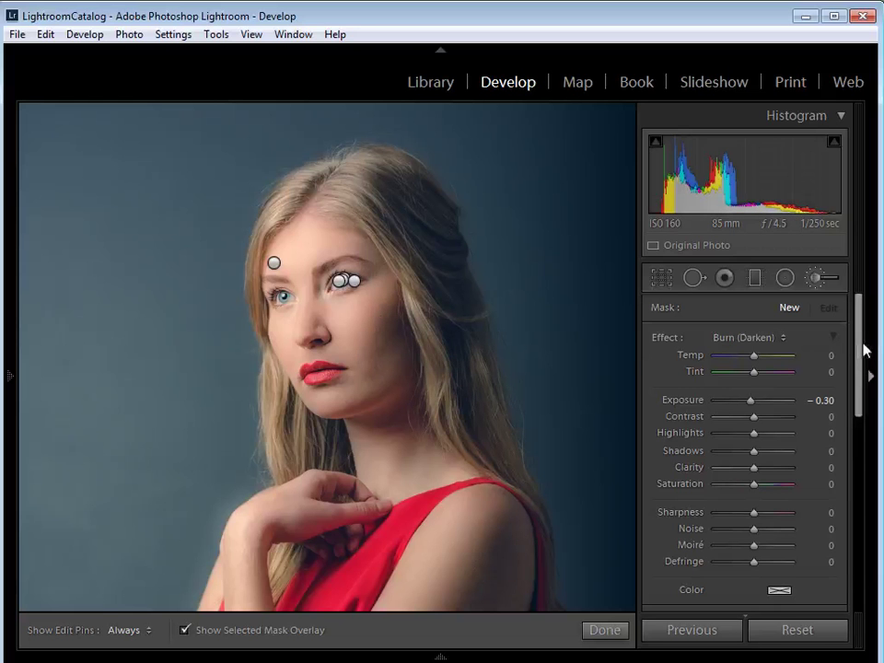
scroll(865, 359, down, 5)
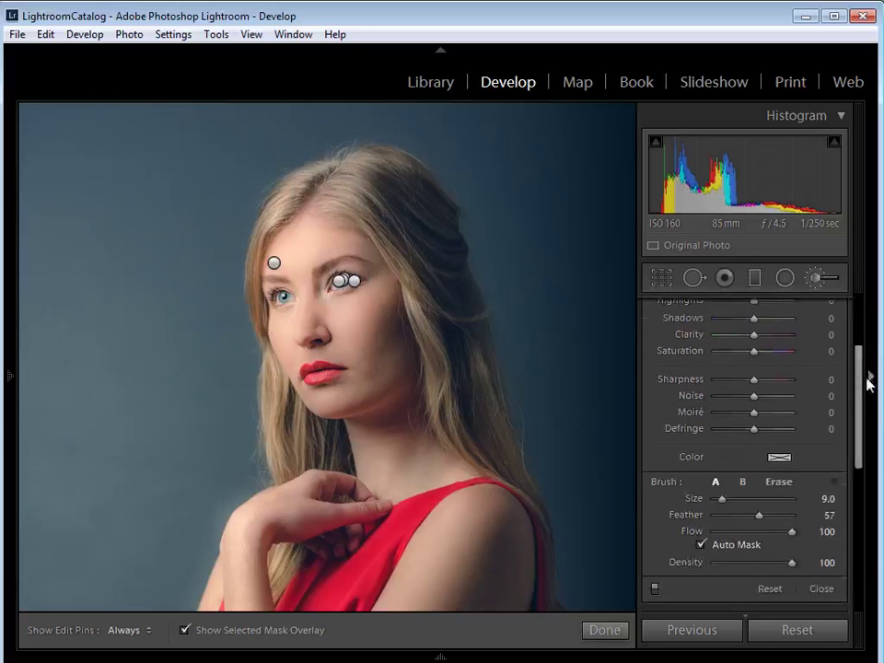
drag(791, 531, 775, 531)
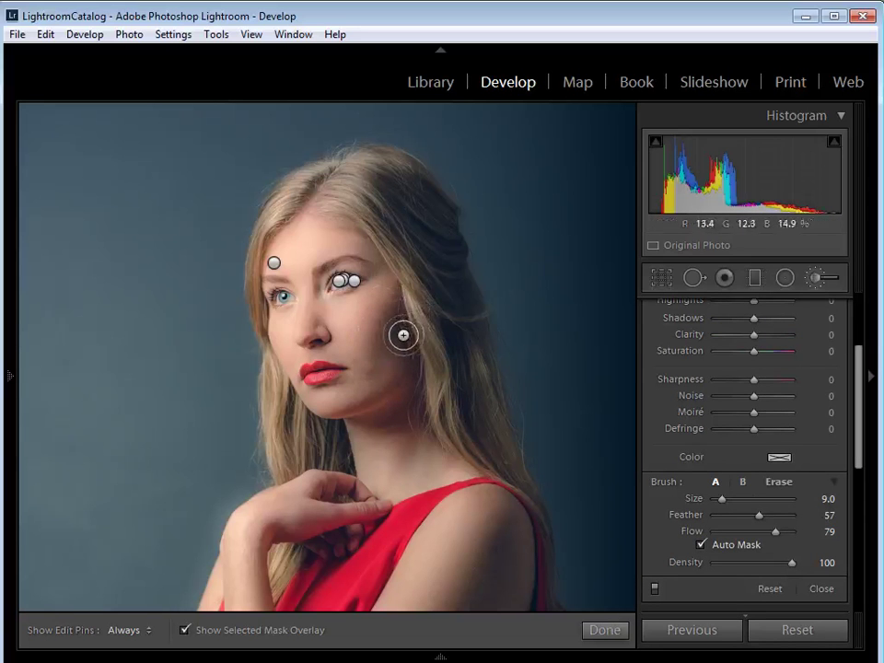
Step: Paint the Burn mask over the shadowed cheek beside the hair
drag(397, 316, 378, 347)
key(h)
key(h)
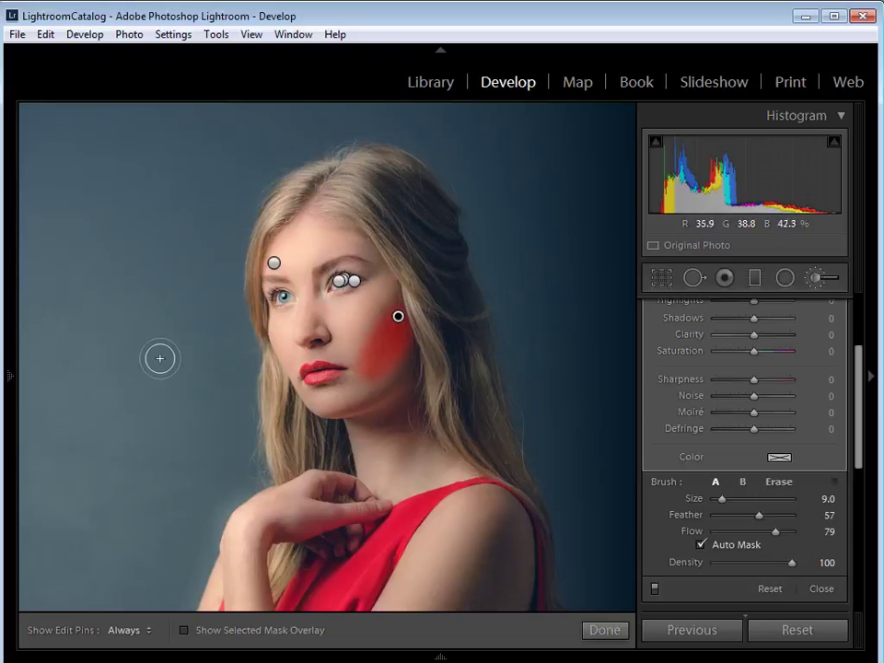
Step: Reduce the brush size to 4.0 and paint the Burn mask along the shadowed jawline and chin
scroll(367, 400, down, 3)
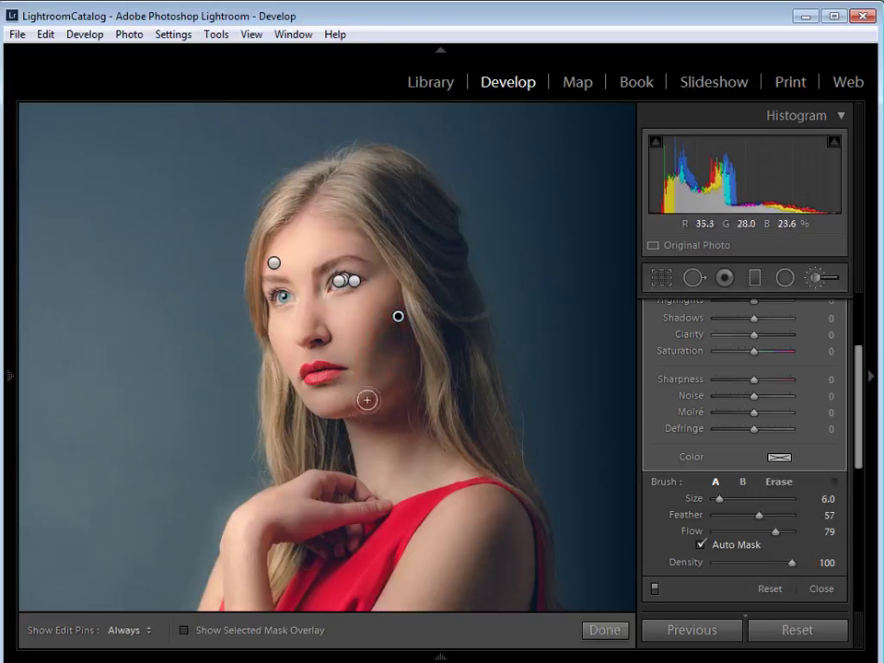
scroll(344, 412, down, 2)
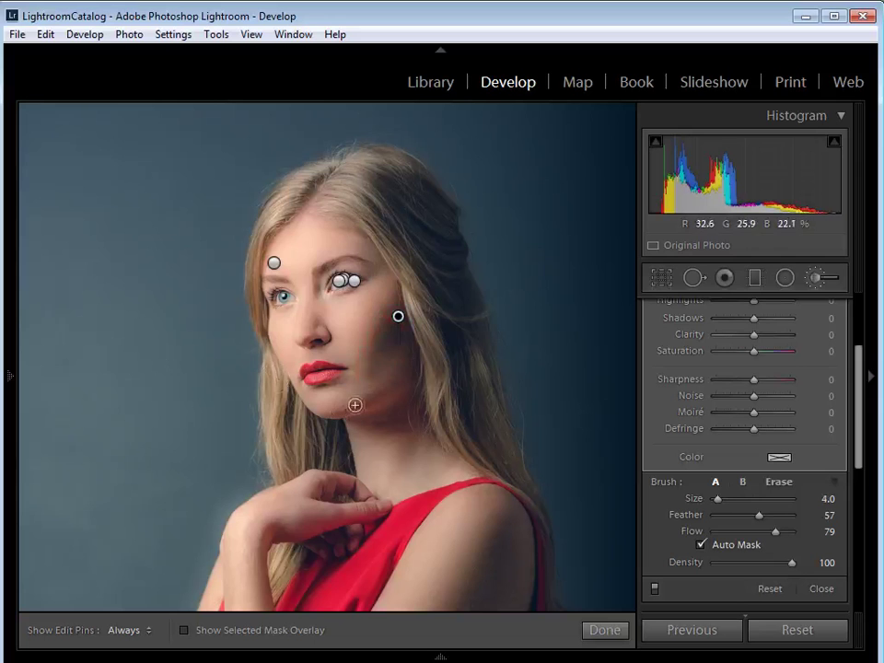
key(h)
key(h)
key(h)
key(h)
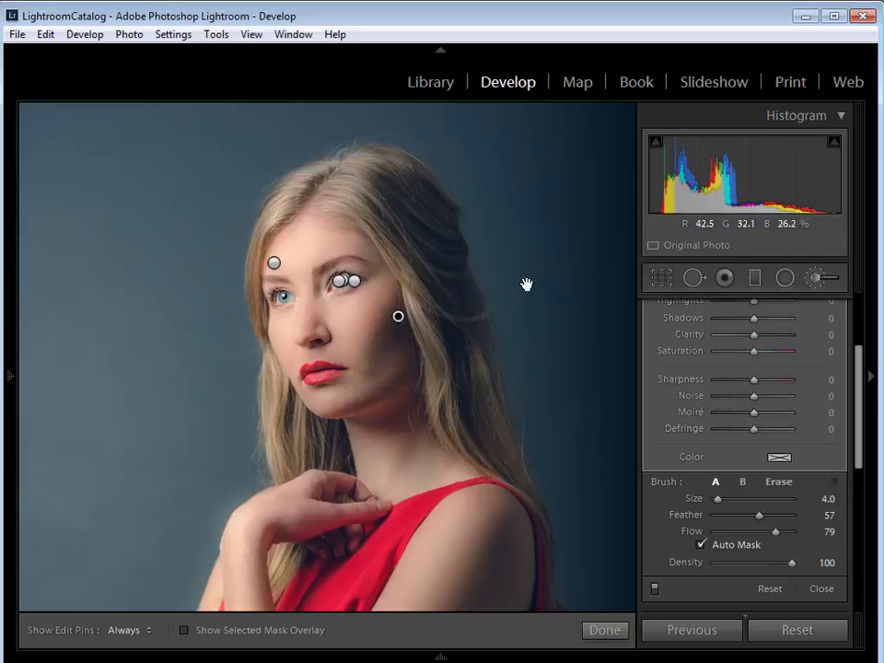
Step: Enlarge the brush to size 10.0 and paint the Burn mask over the shadowed areas of both arms
scroll(526, 284, down, 3)
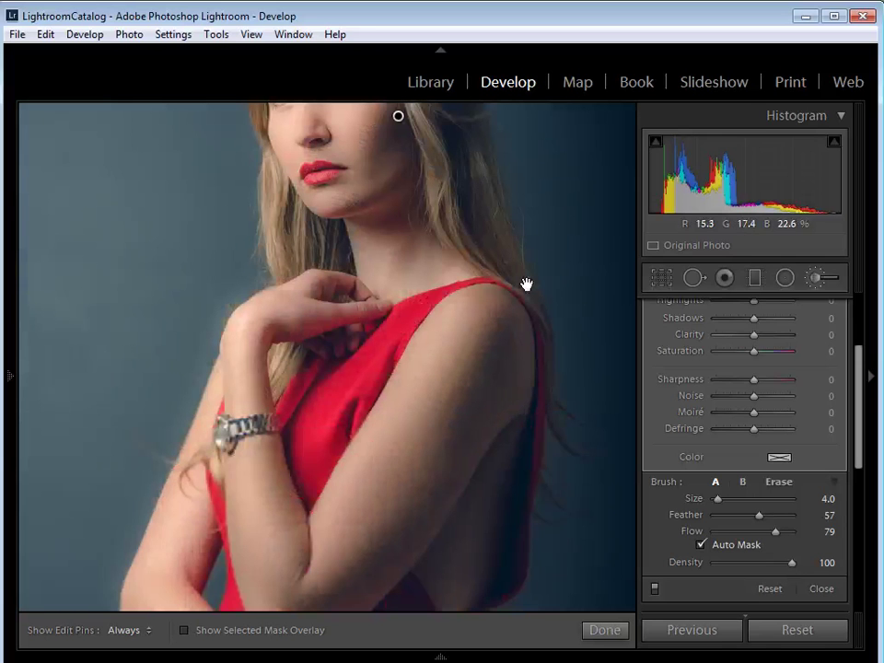
scroll(482, 180, down, 2)
scroll(483, 180, down, 1)
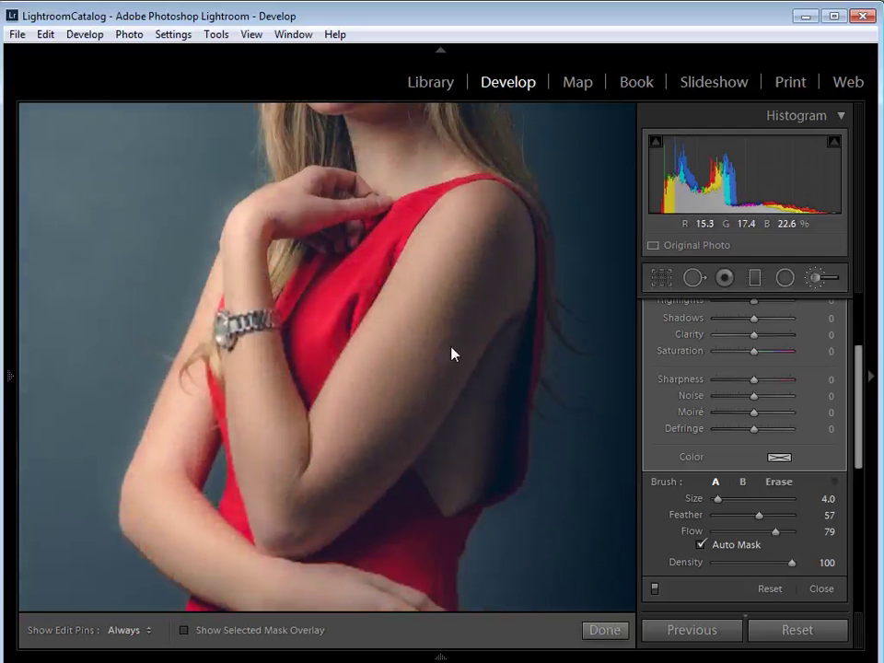
key(bracketright)
key(bracketright)
key(bracketright)
key(bracketright)
key(bracketright)
key(bracketright)
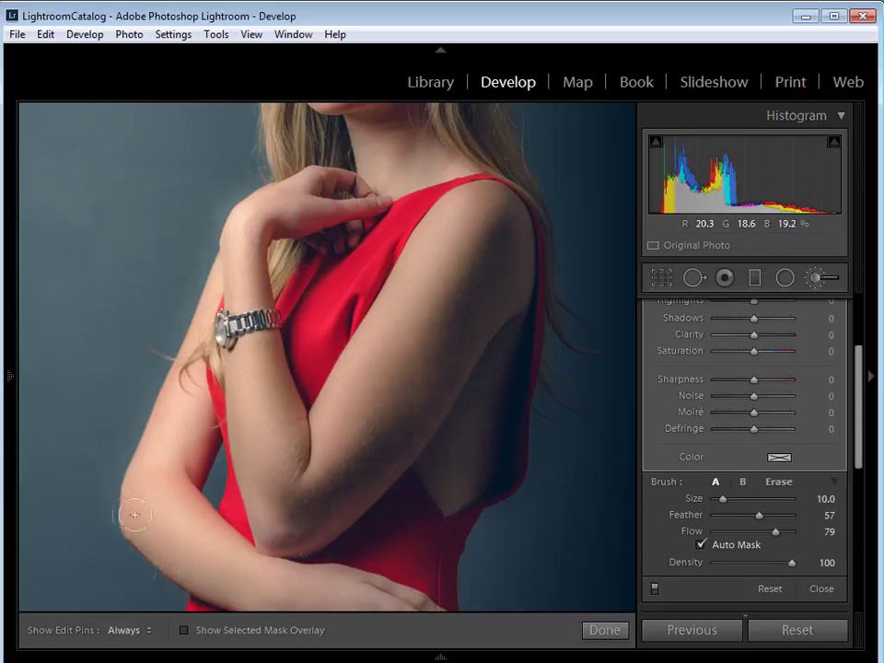
key(h)
key(h)
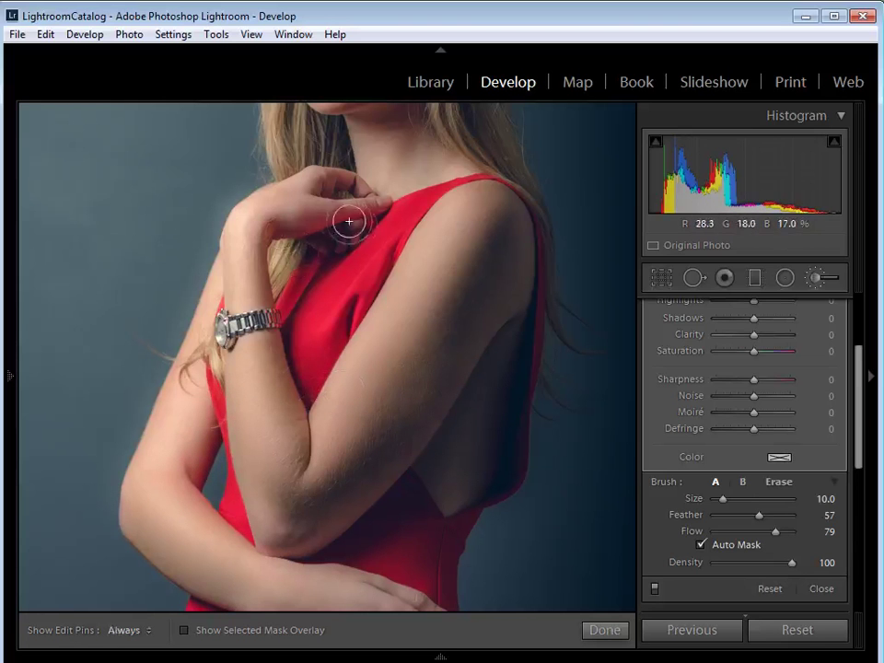
Step: Paint the Burn mask over the shadowed side below the upper arm and over the shadowed fingers of the lower hand
drag(486, 470, 448, 377)
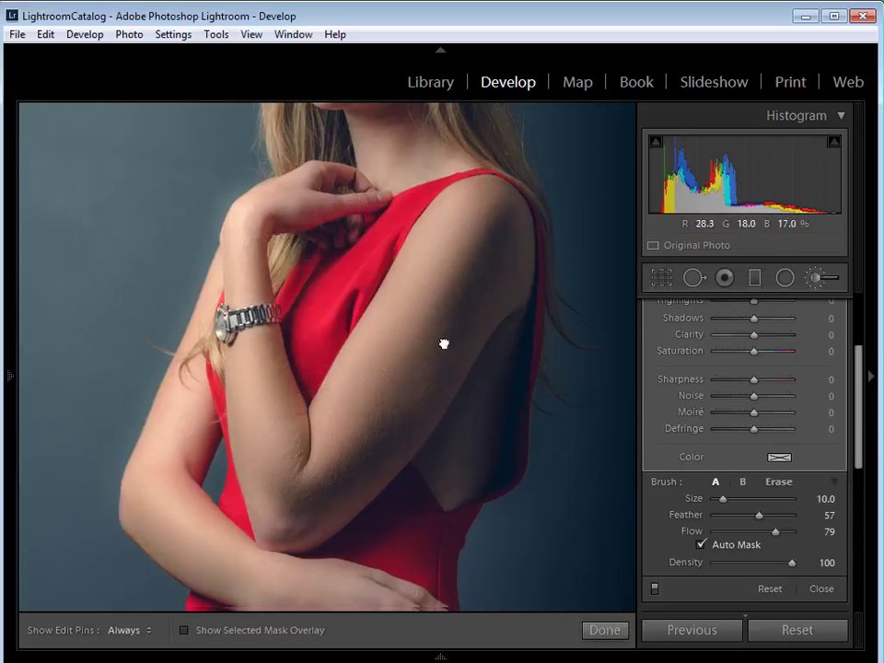
scroll(441, 319, down, 3)
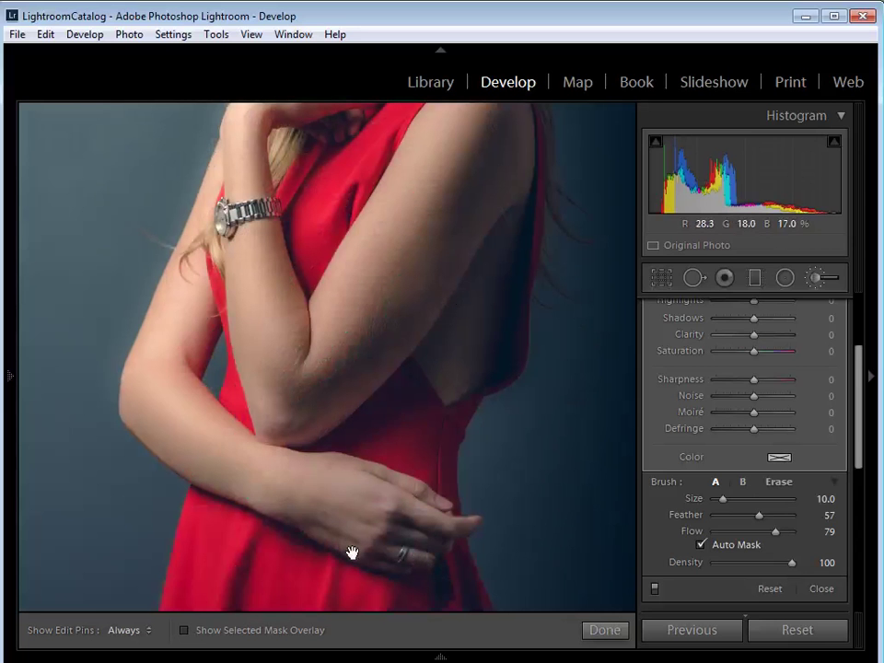
key(h)
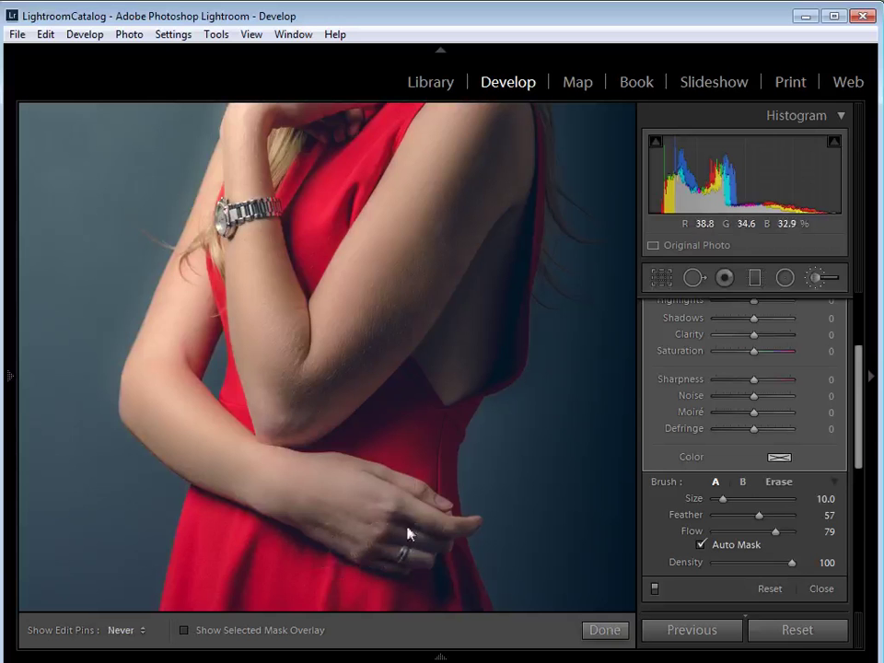
key(h)
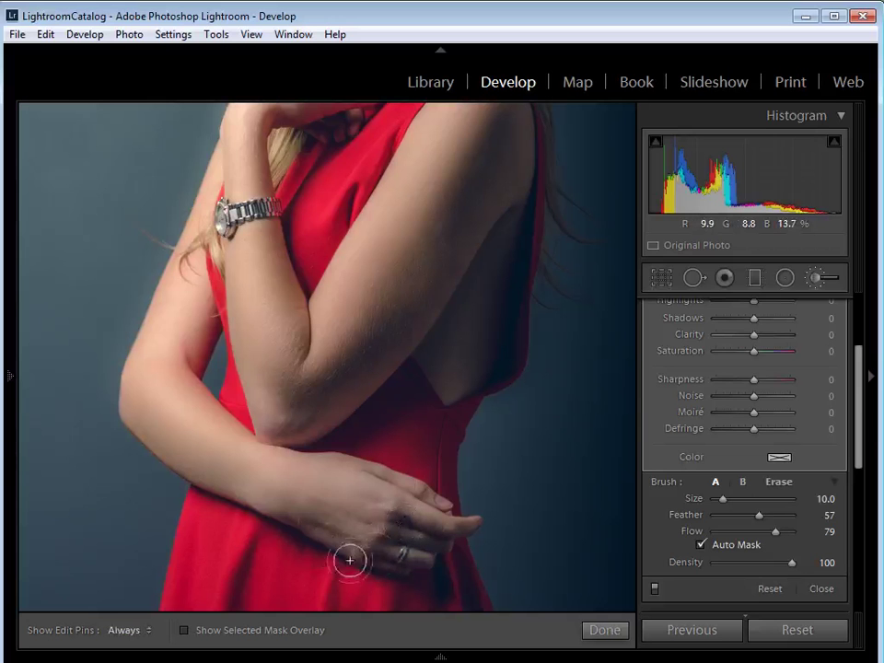
key(h)
key(h)
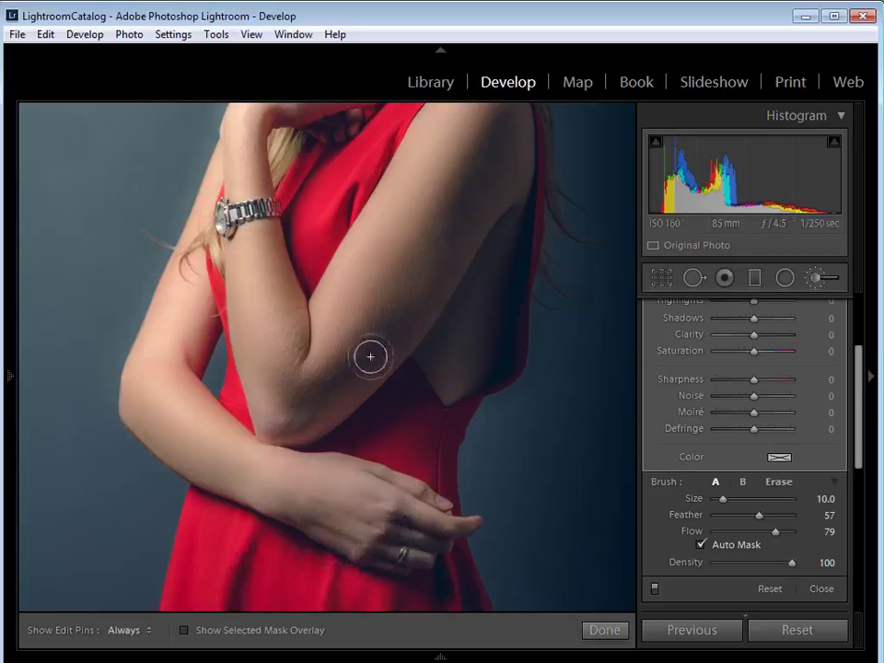
Step: Paint the Burn mask down the shadowed hair at the back of the head and show the mask overlay
drag(361, 357, 358, 433)
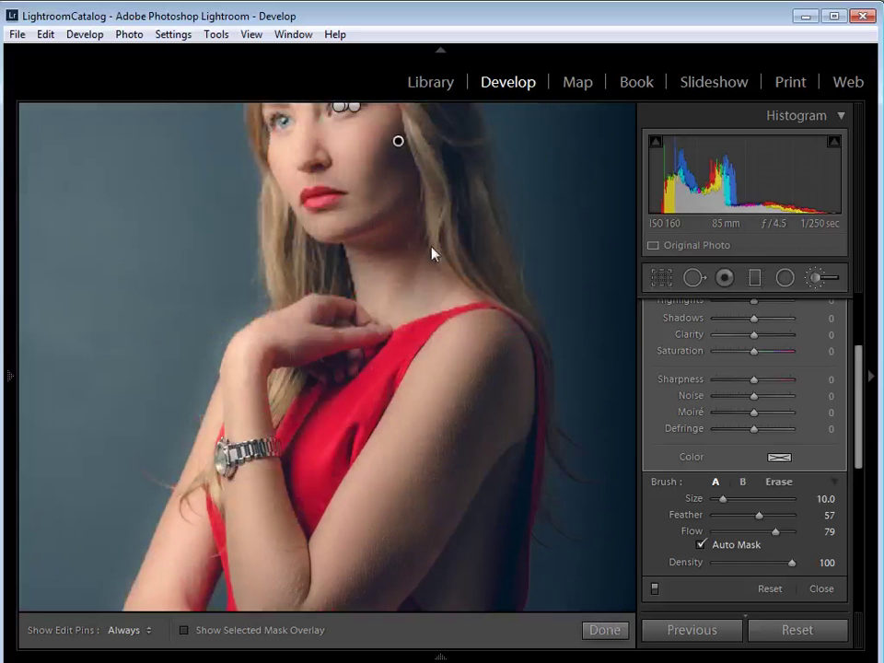
drag(440, 252, 387, 321)
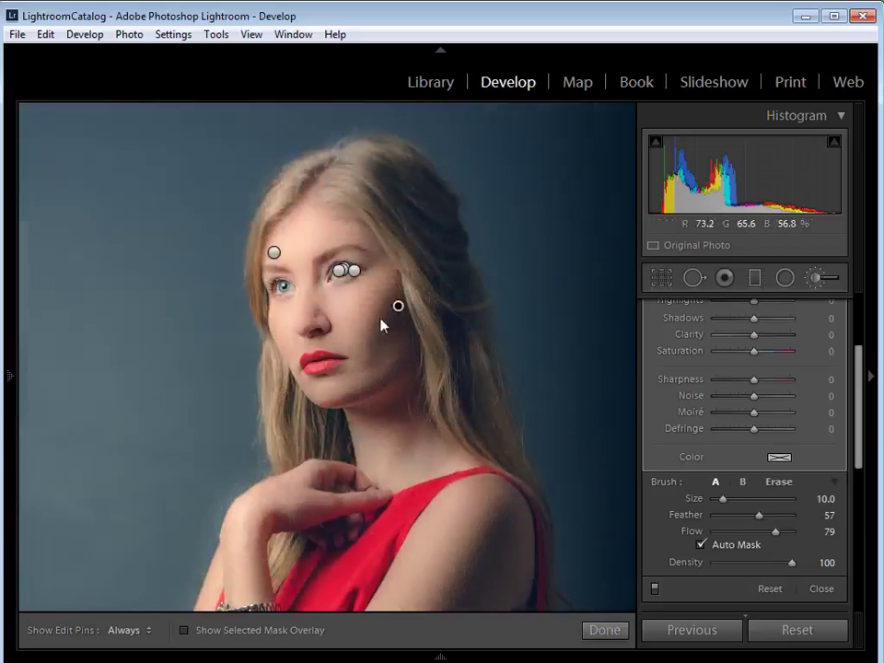
drag(401, 188, 421, 233)
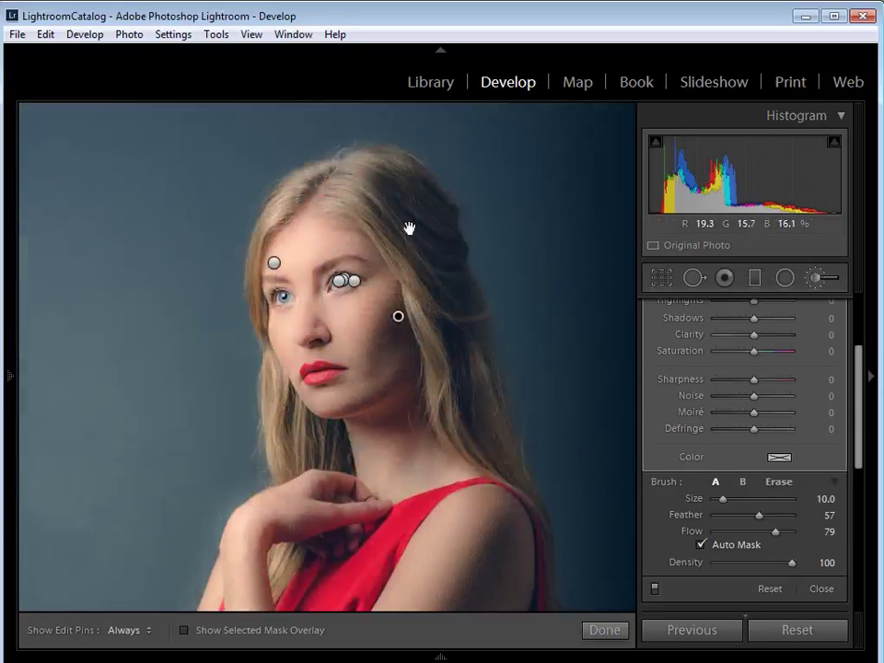
key(h)
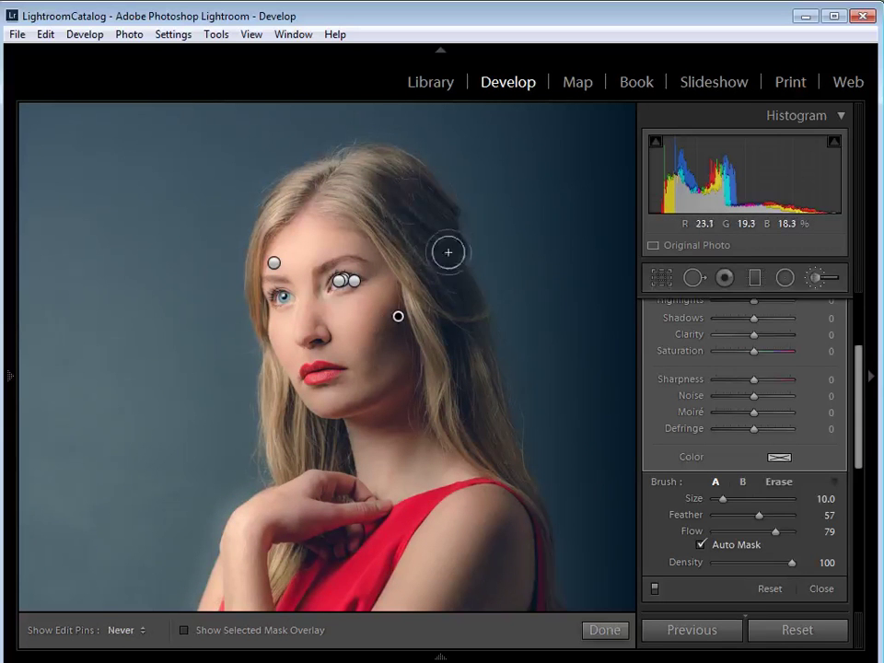
key(h)
key(h)
key(h)
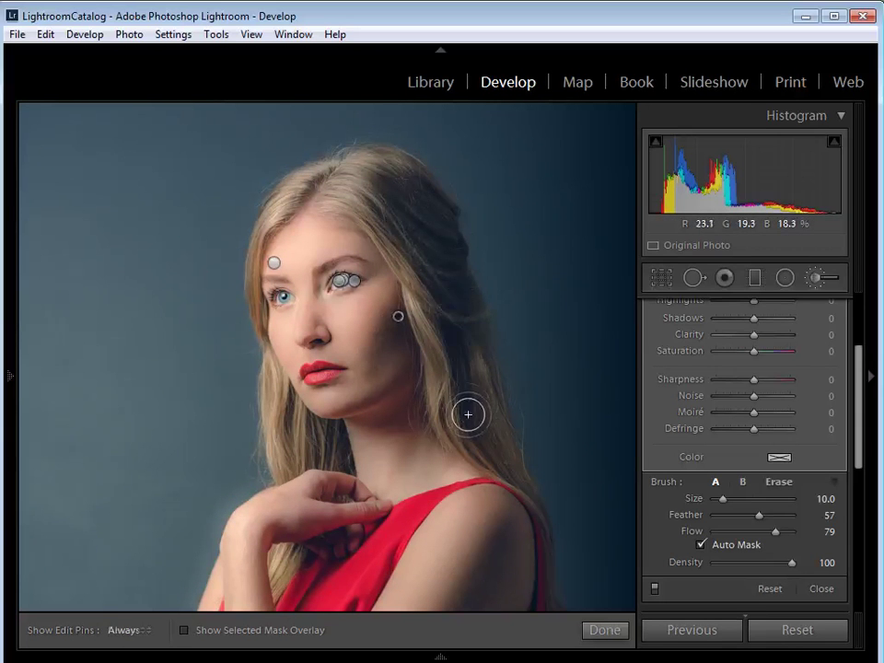
key(z)
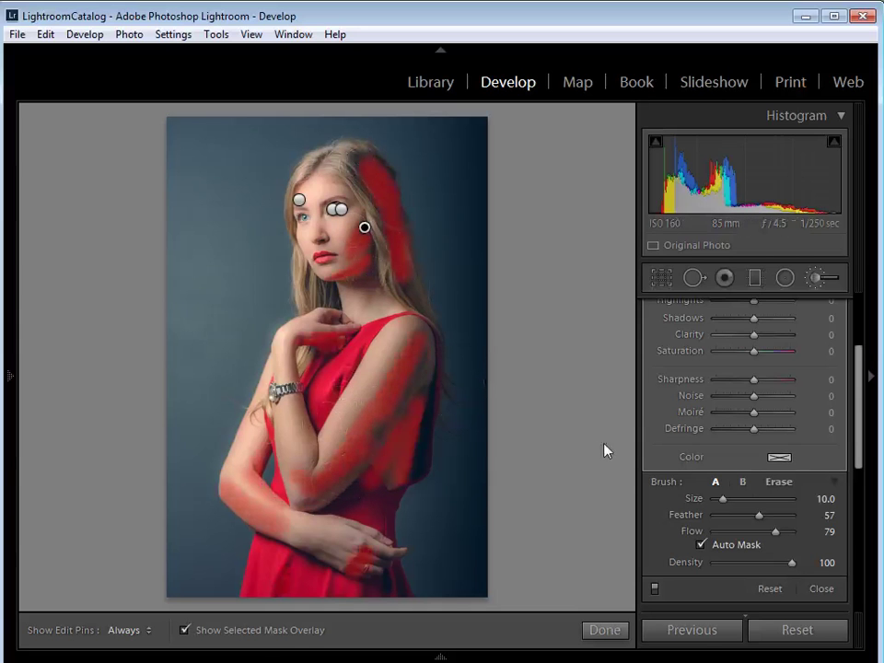
Step: Start a new brush mask with the Dodge (Lighten) effect
drag(864, 436, 856, 347)
click(757, 338)
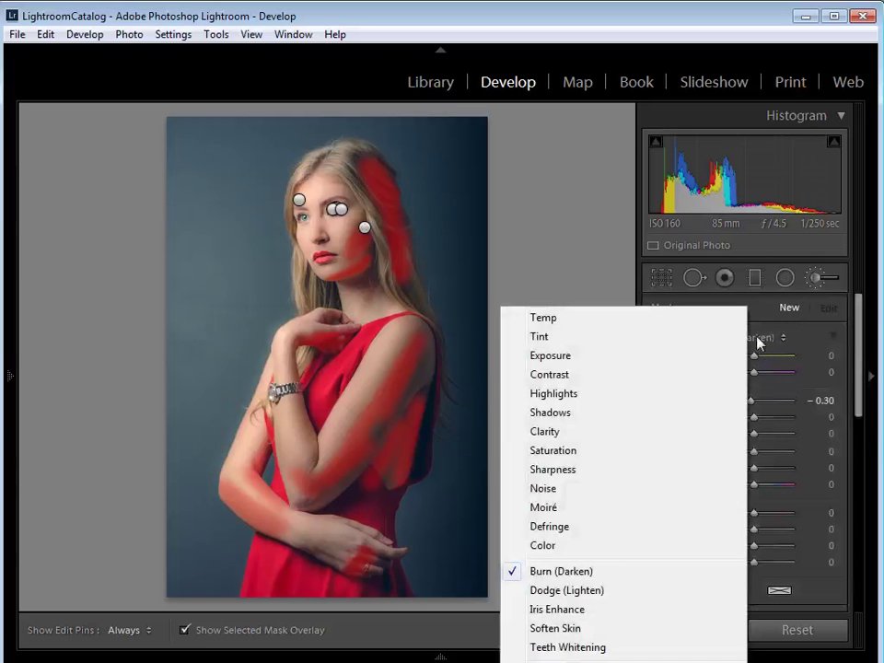
click(603, 590)
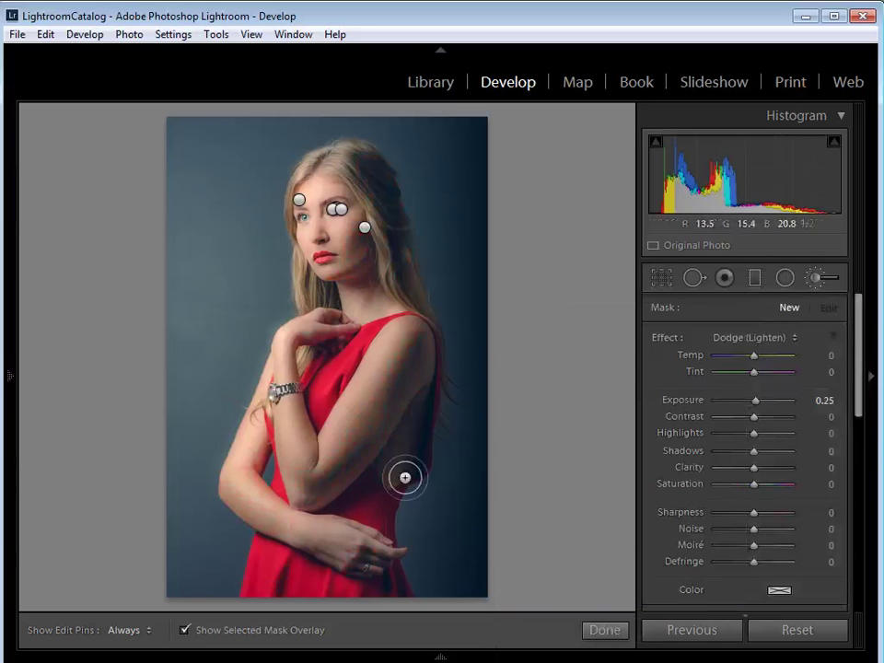
Step: Paint the Dodge mask over the lit hair around the parting and along the strands framing the face, with the mask overlay hidden
key(z)
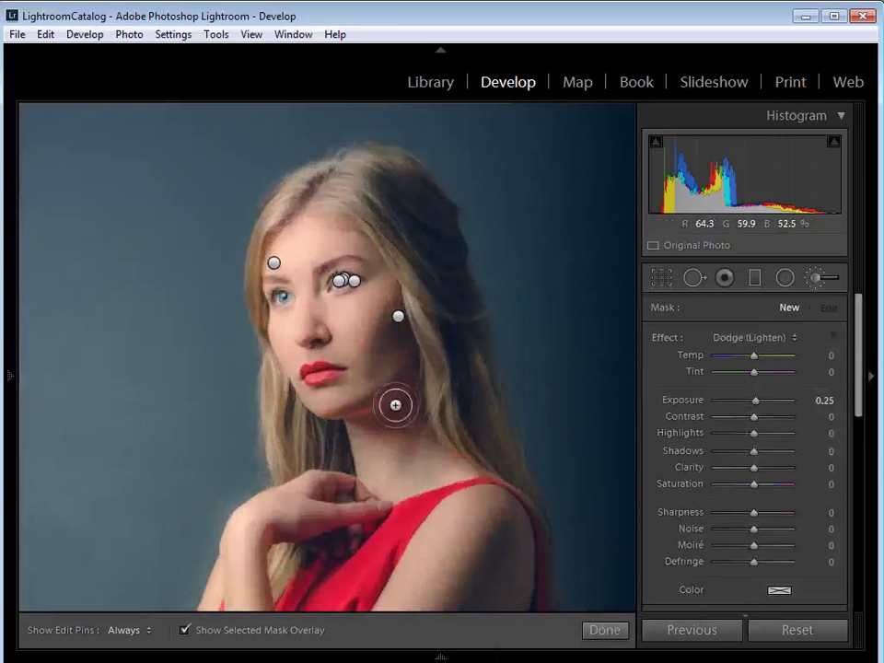
click(274, 262)
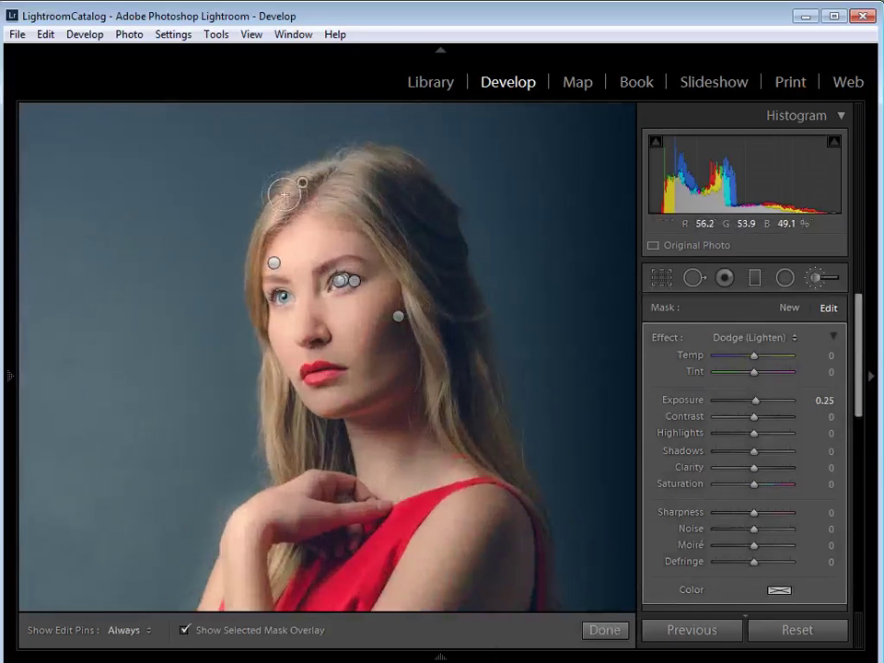
key(h)
key(h)
key(h)
key(h)
key(h)
key(h)
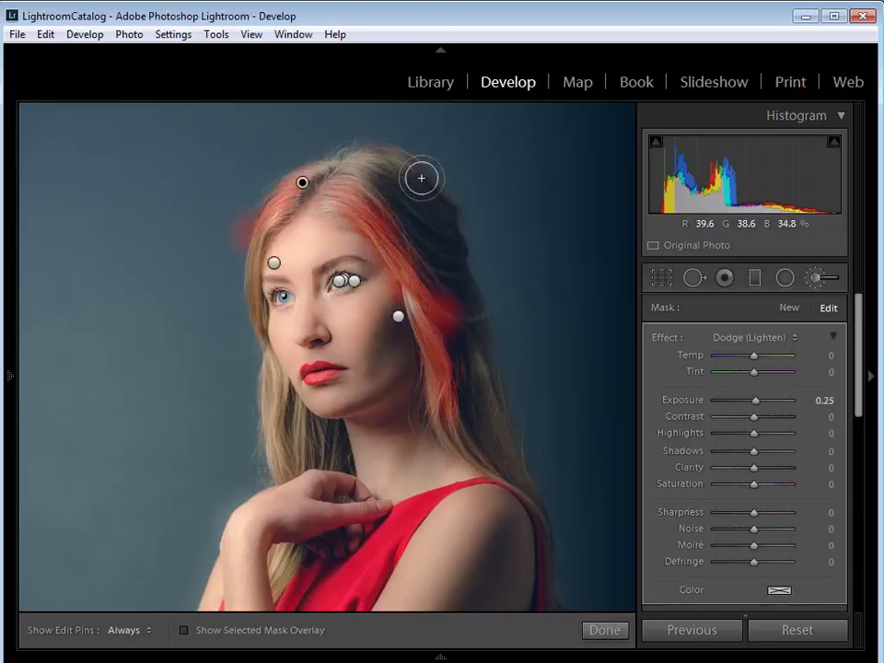
key(h)
key(h)
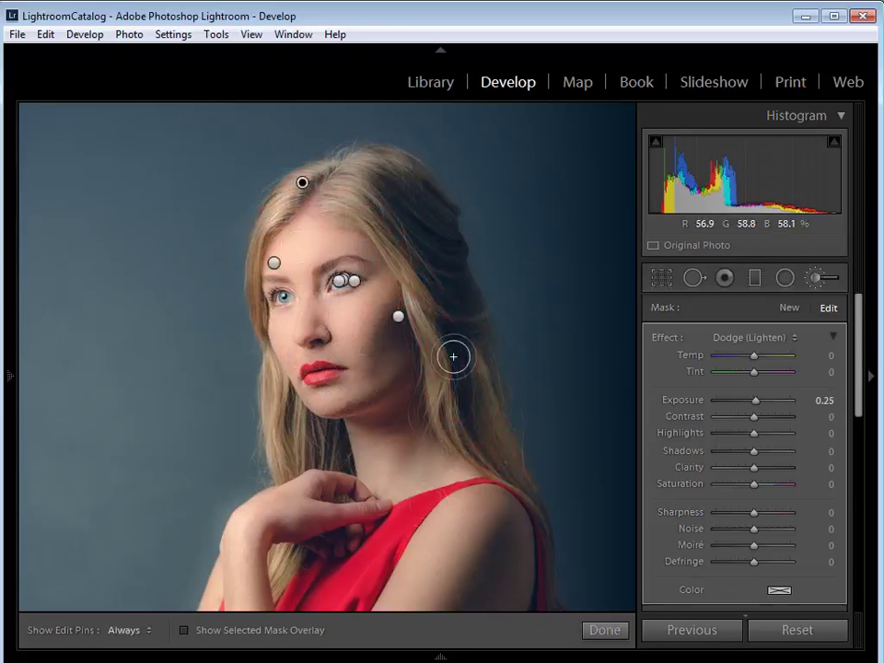
Step: Paint the Dodge mask along the lit edge of the upper arm and the raised forearm
scroll(456, 411, down, 3)
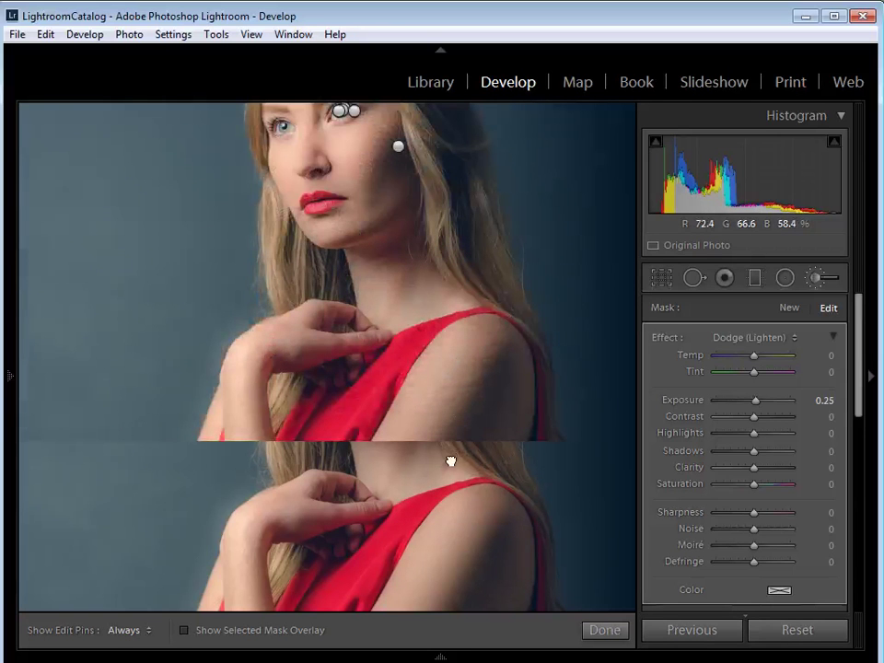
scroll(451, 460, down, 1)
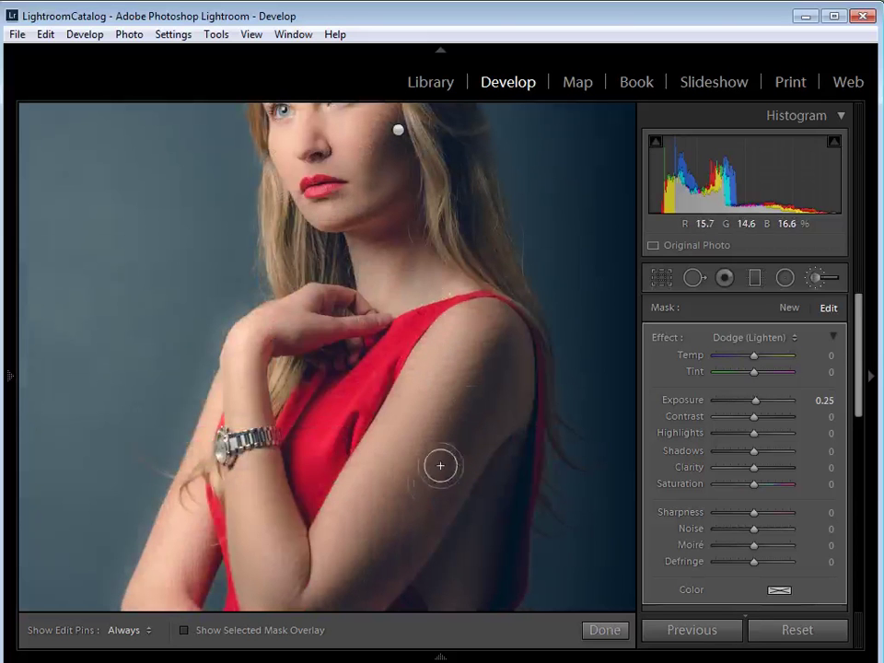
key(h)
key(h)
key(h)
key(h)
key(h)
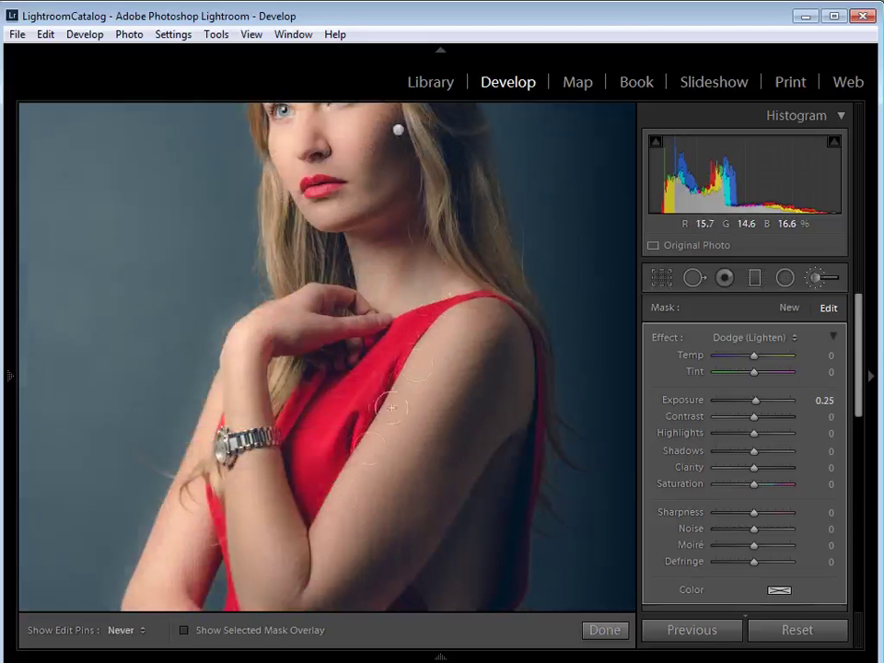
key(h)
key(h)
key(h)
key(h)
key(h)
key(h)
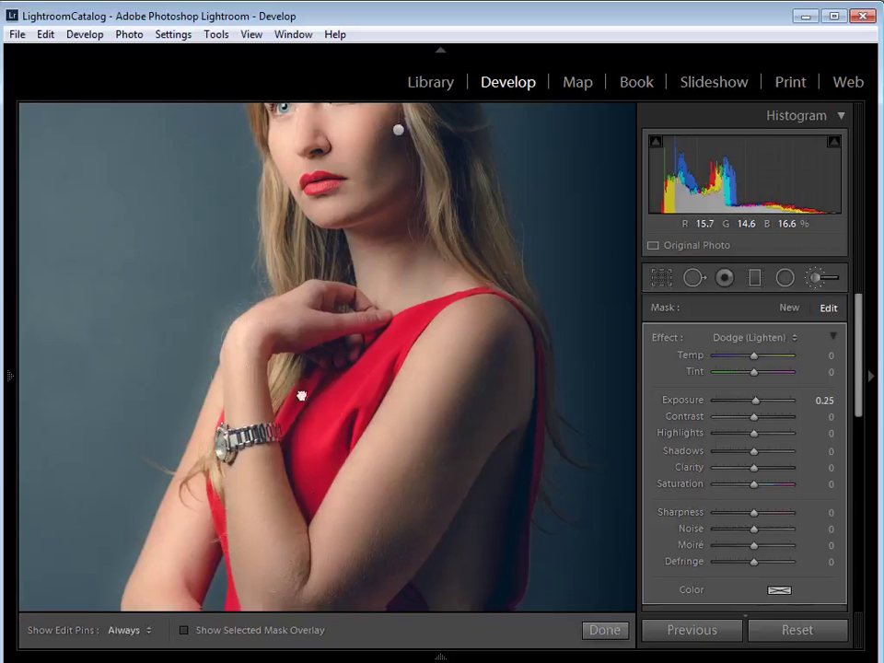
Step: Paint the Dodge mask over the lit areas of the lower forearm, hand and fingers
scroll(217, 544, down, 5)
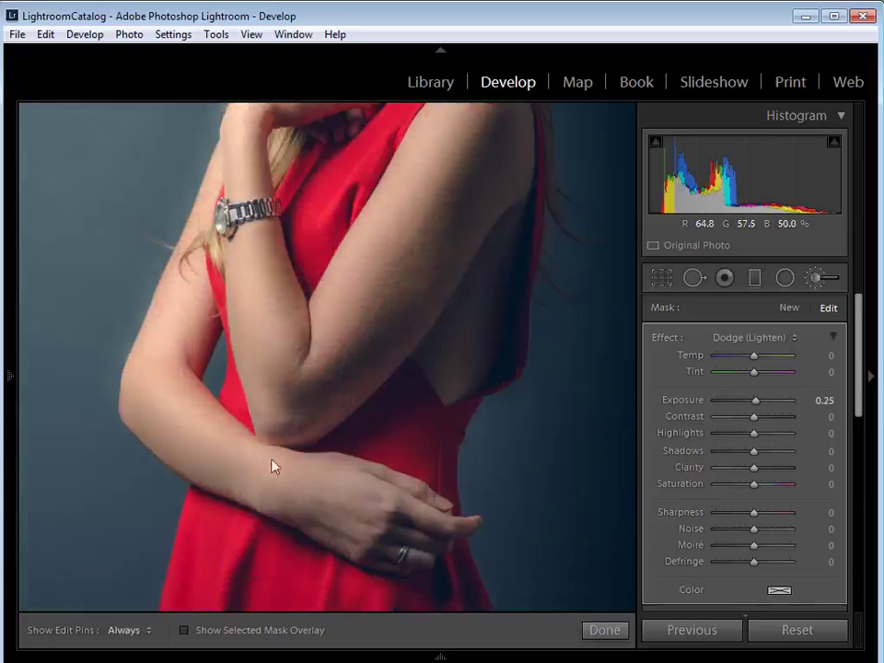
key(h)
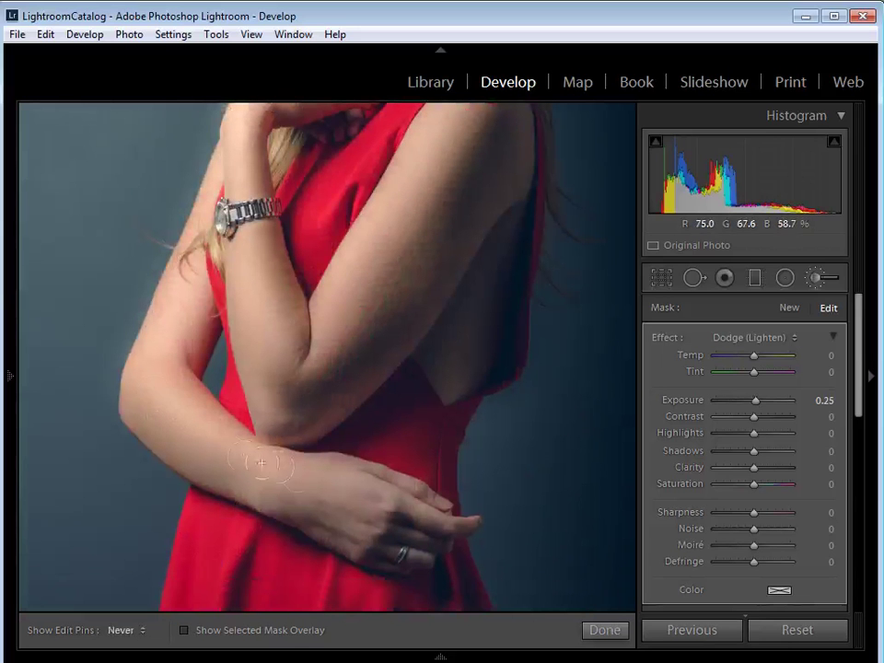
key(h)
key(h)
key(h)
key(h)
key(h)
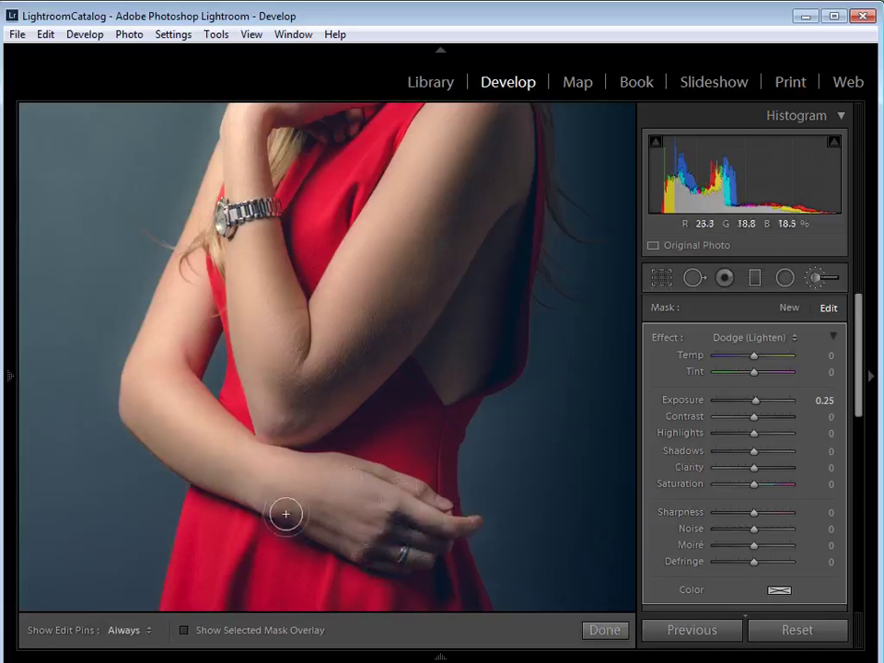
key(h)
key(h)
key(h)
key(h)
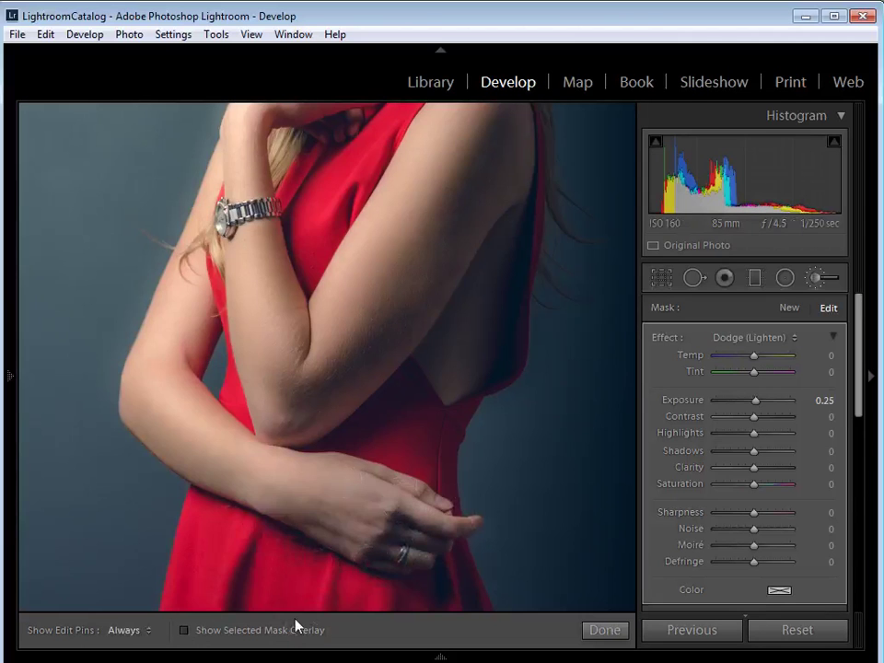
Step: Show the mask overlay and erase the Dodge mask spilling onto the background beside the fingertips and both sides of the hair
key(z)
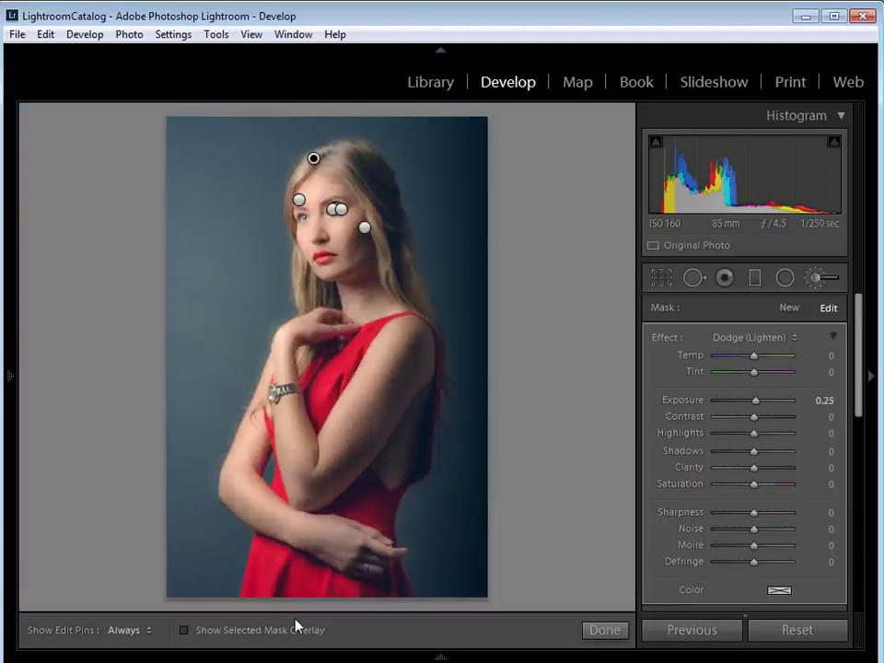
key(o)
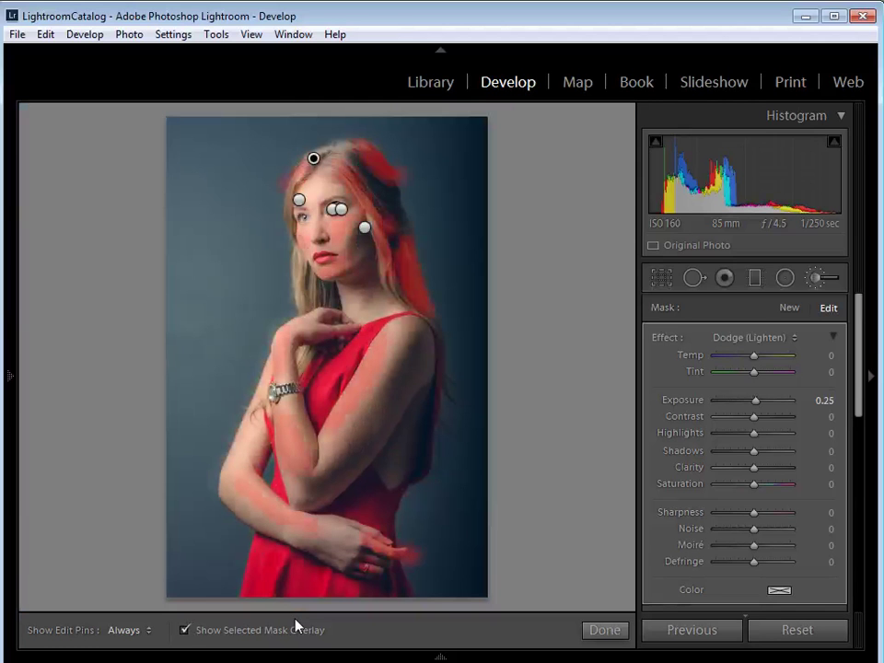
mouse_move(440, 656)
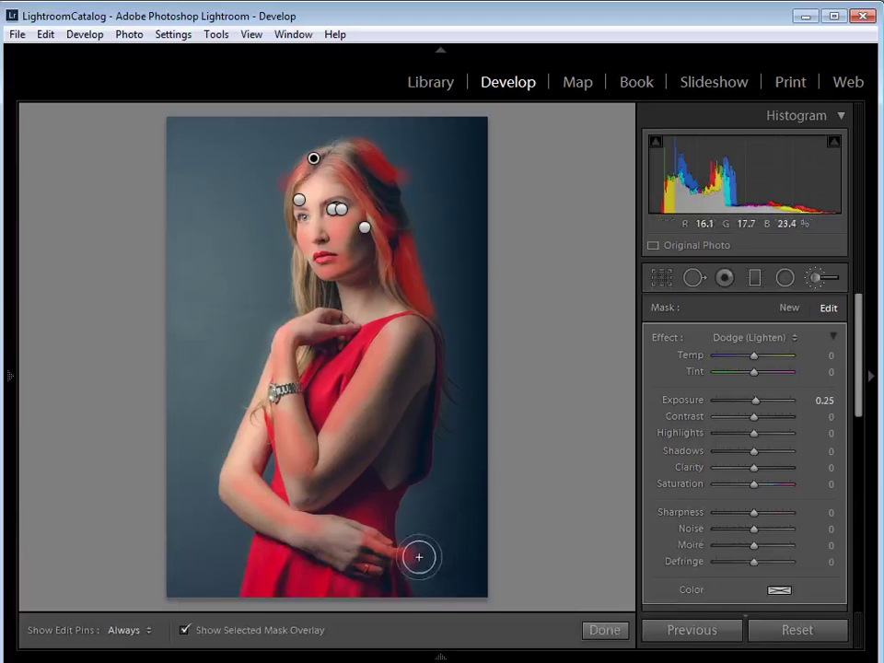
key(alt)
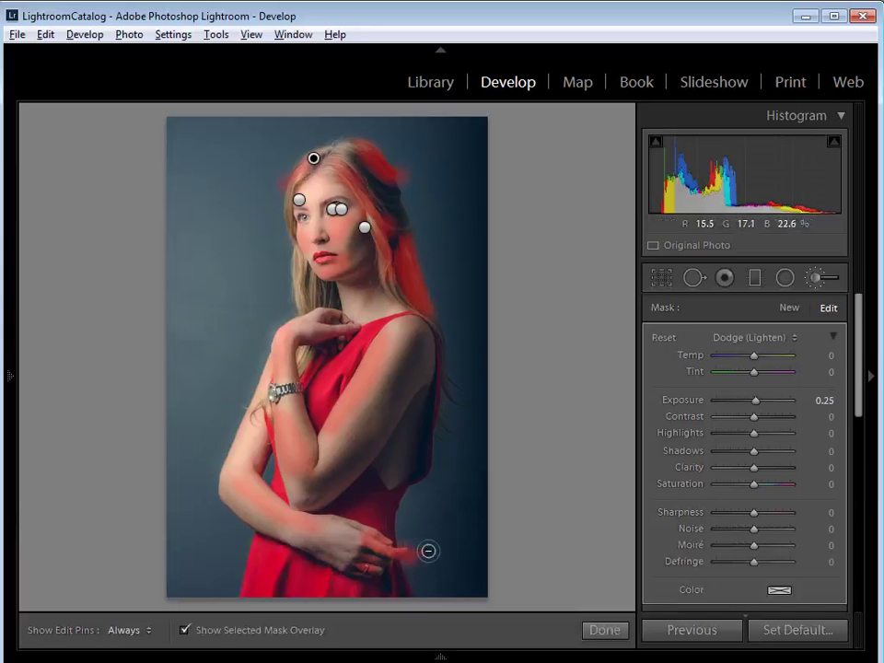
key(h)
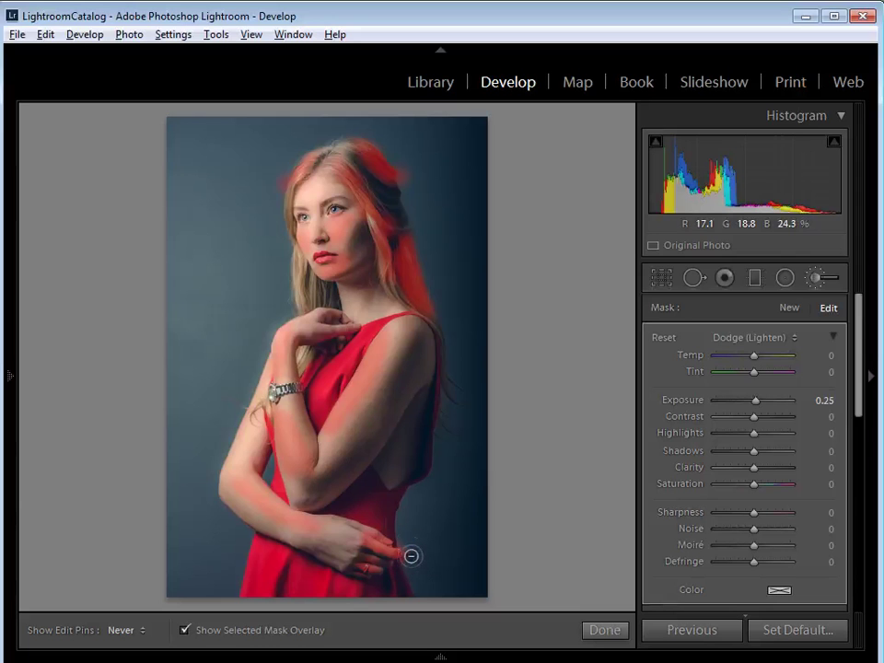
key(h)
key(h)
key(h)
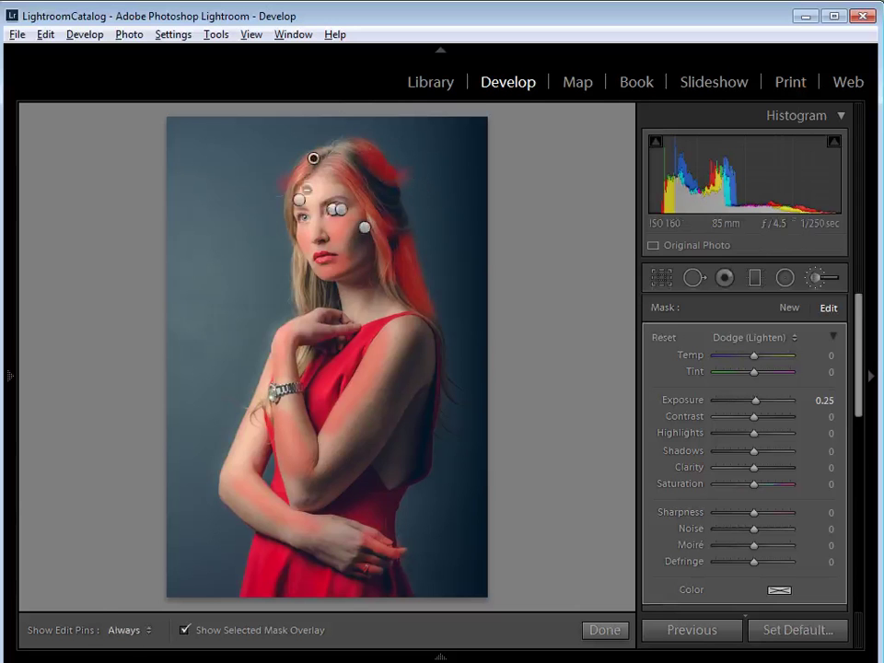
key(h)
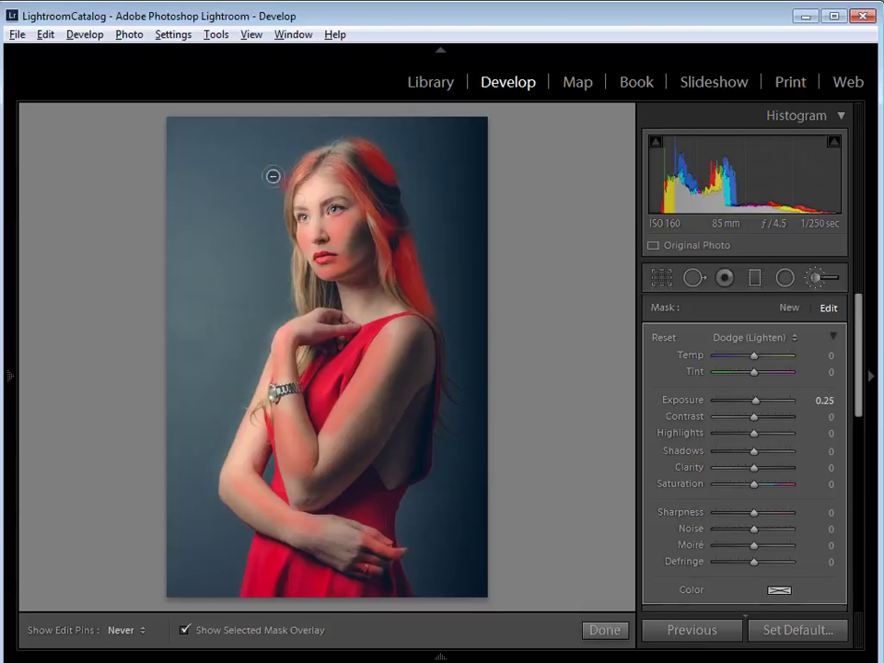
key(h)
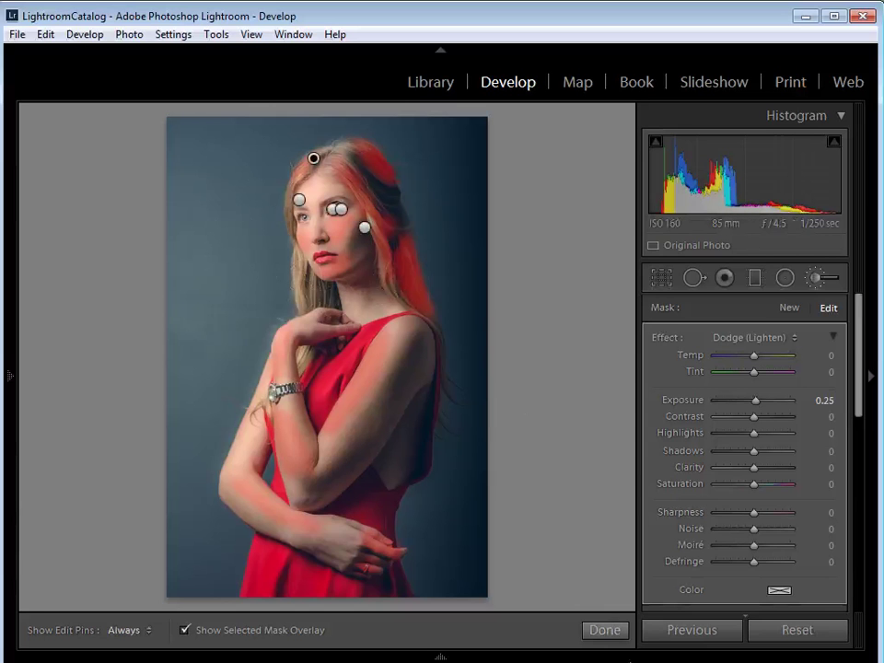
Step: Finish the brush adjustments and center the Detail preview on the woman's eye at the inner side of the parting
click(605, 630)
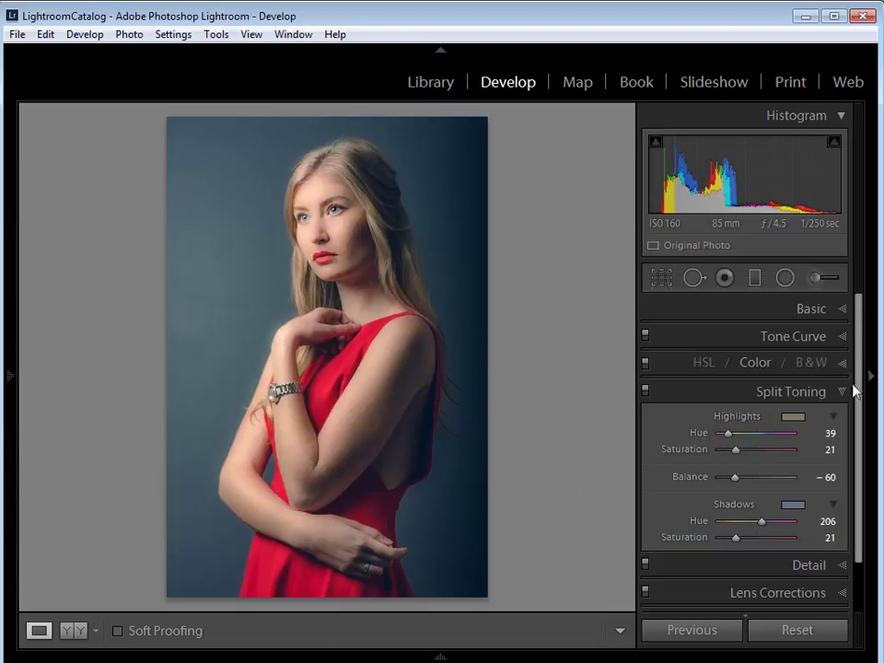
click(823, 568)
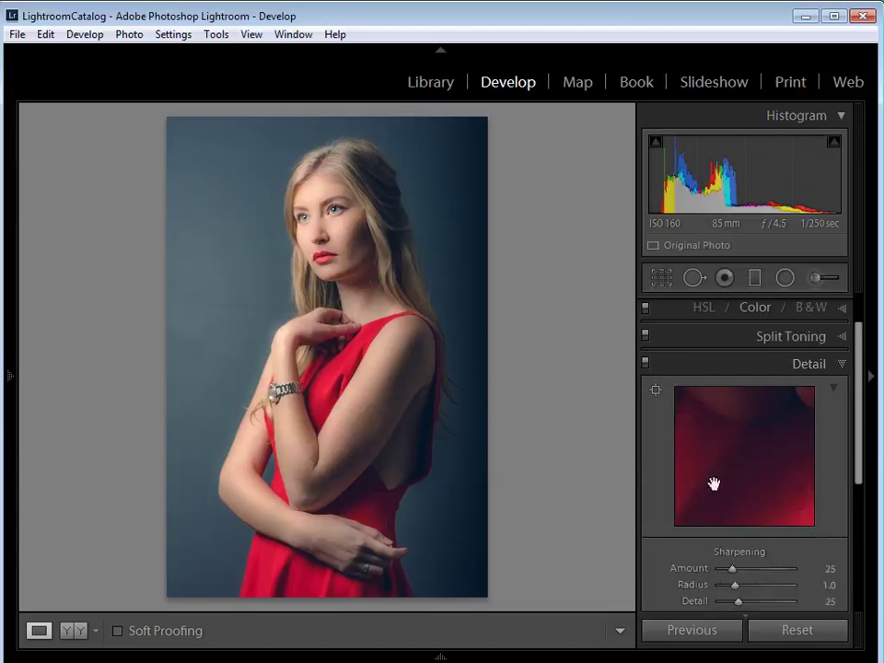
click(654, 389)
click(333, 210)
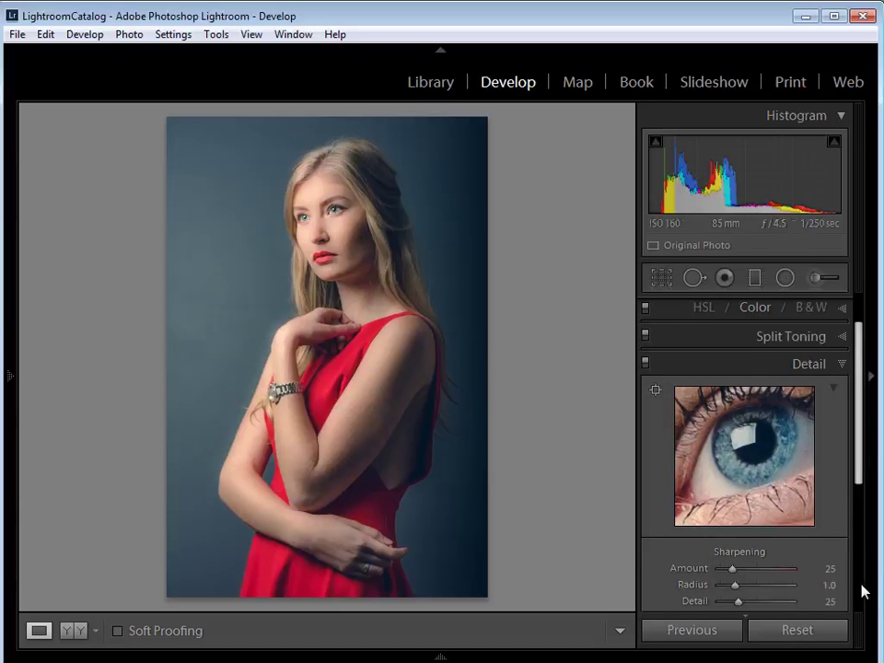
Step: Set the sharpening Amount to 93 and Masking to 80, with luminance noise reduction at 15
drag(858, 480, 868, 516)
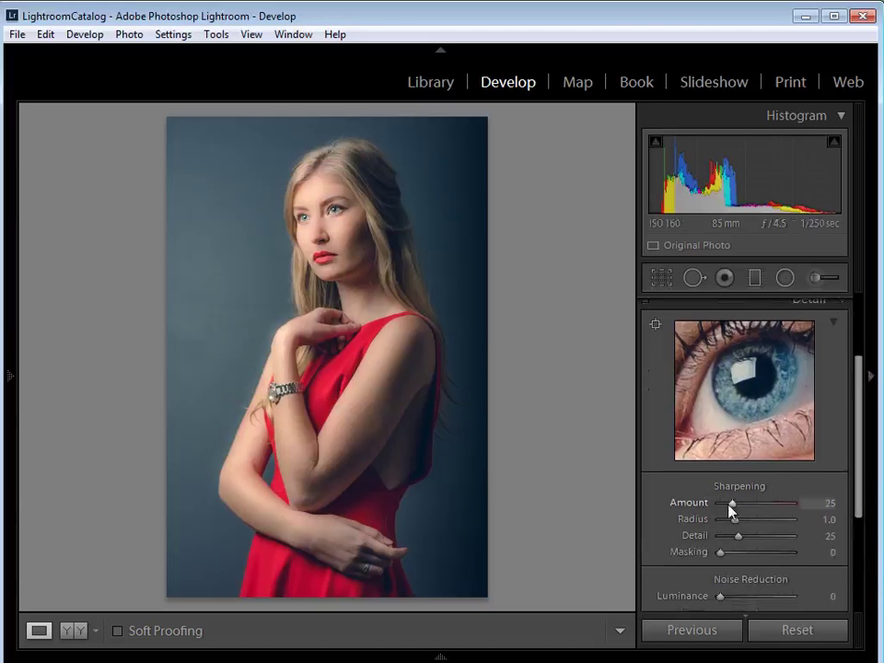
drag(734, 506, 765, 508)
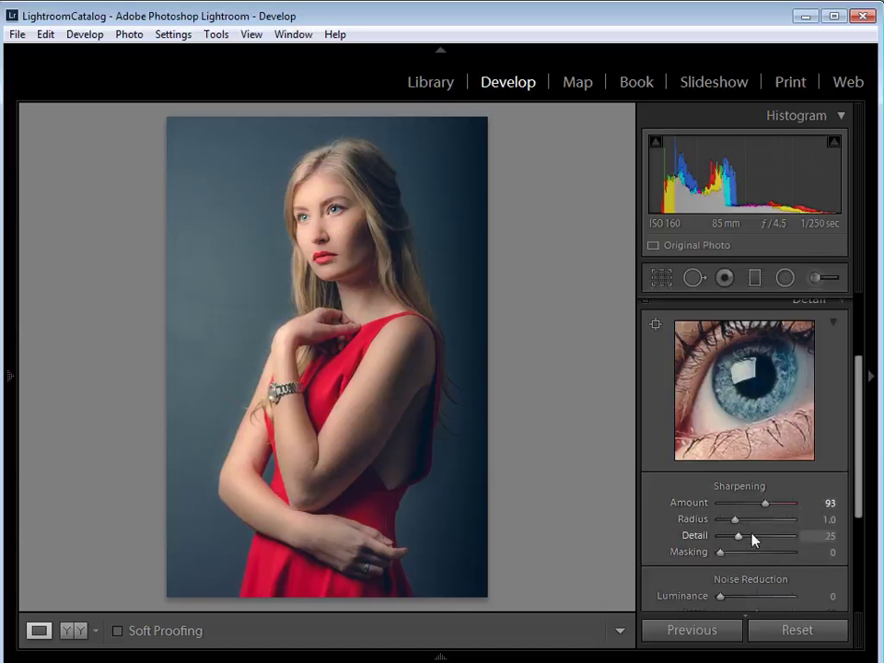
key(alt)
drag(718, 551, 780, 553)
scroll(764, 516, down, 1)
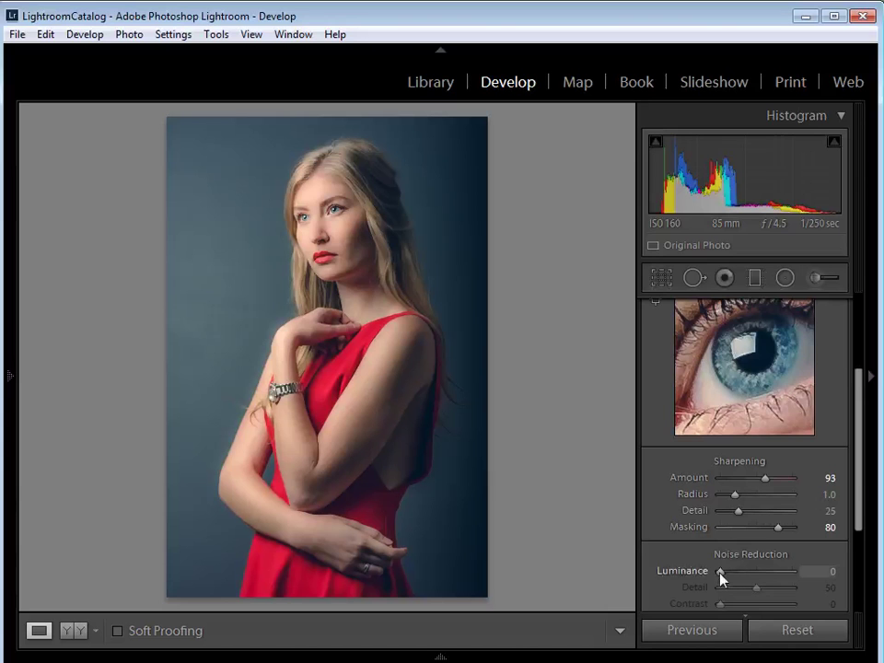
drag(720, 573, 731, 571)
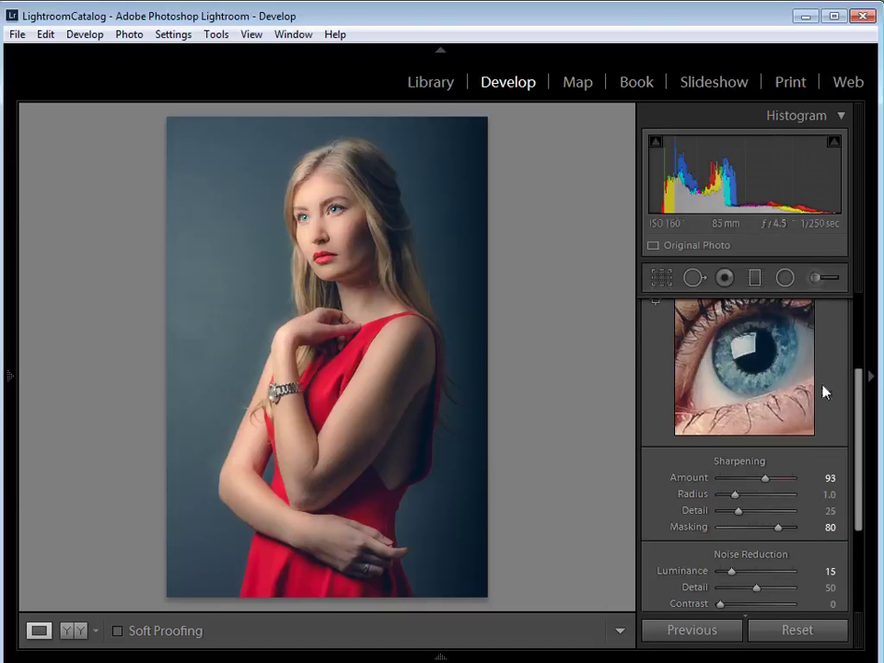
Step: Add a Highlight Priority post-crop vignette with Amount -50, Midpoint 31, Roundness -43 and Feather 100
scroll(857, 405, down, 1)
drag(857, 405, 861, 493)
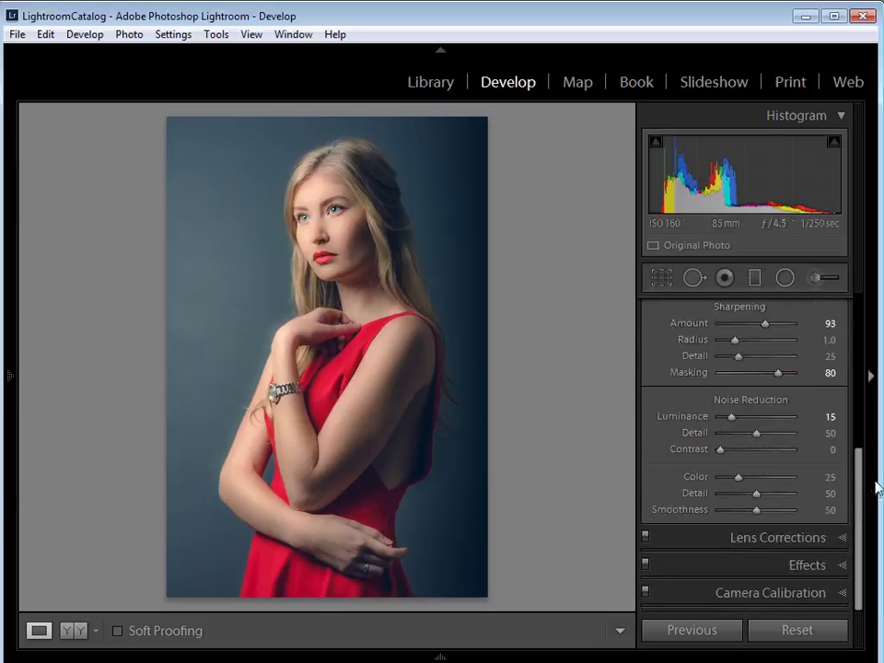
click(840, 567)
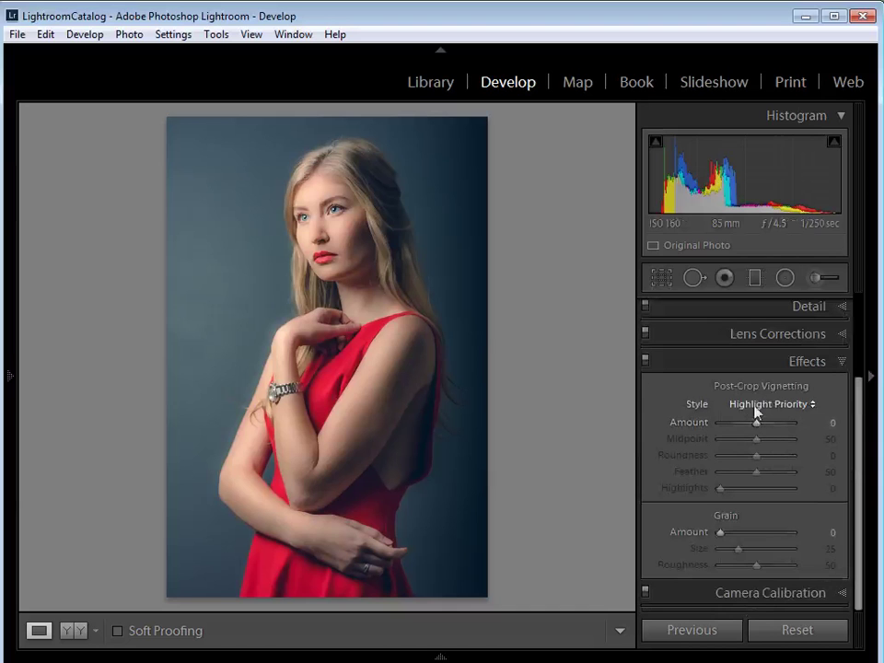
click(809, 406)
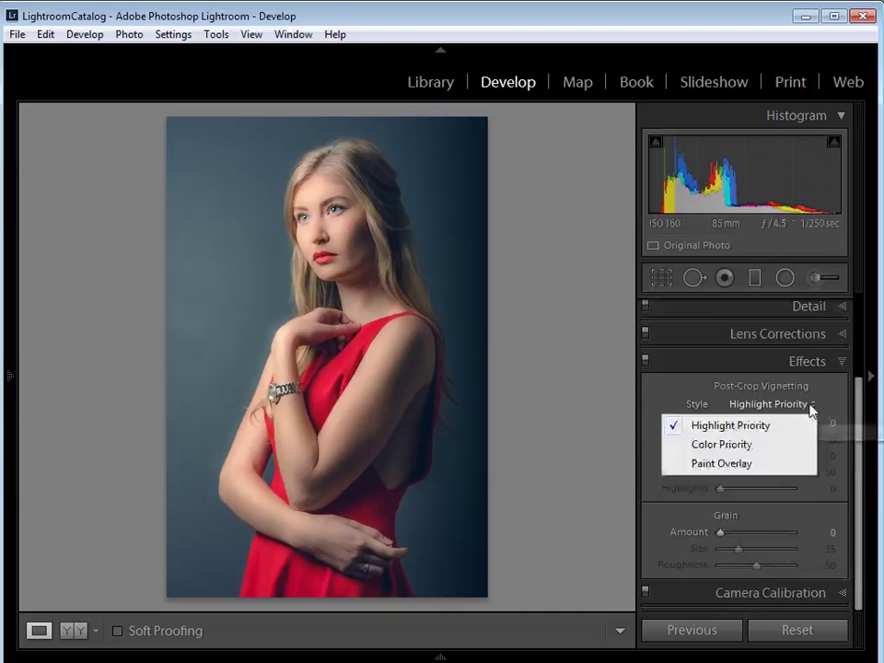
click(753, 426)
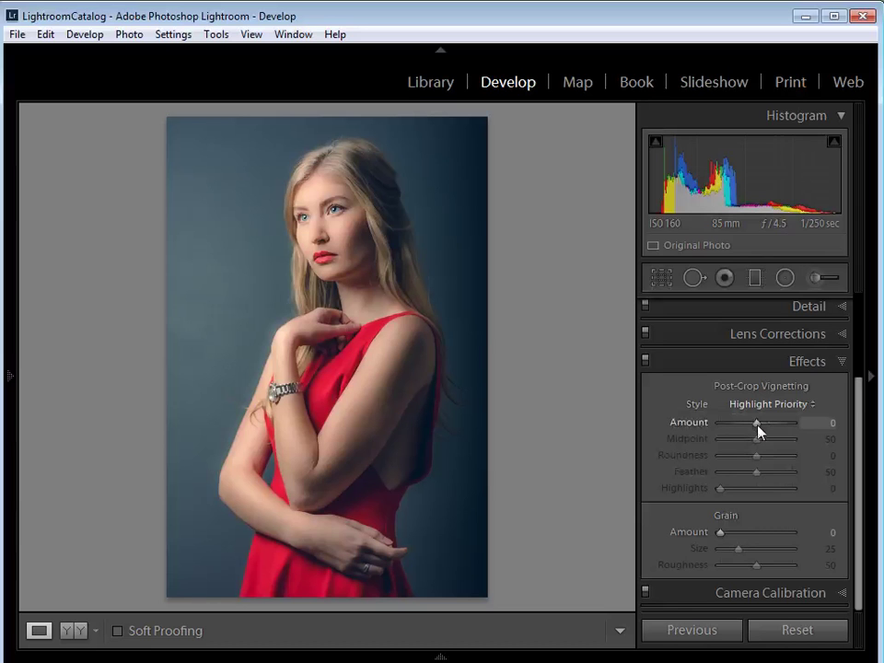
drag(758, 428, 746, 445)
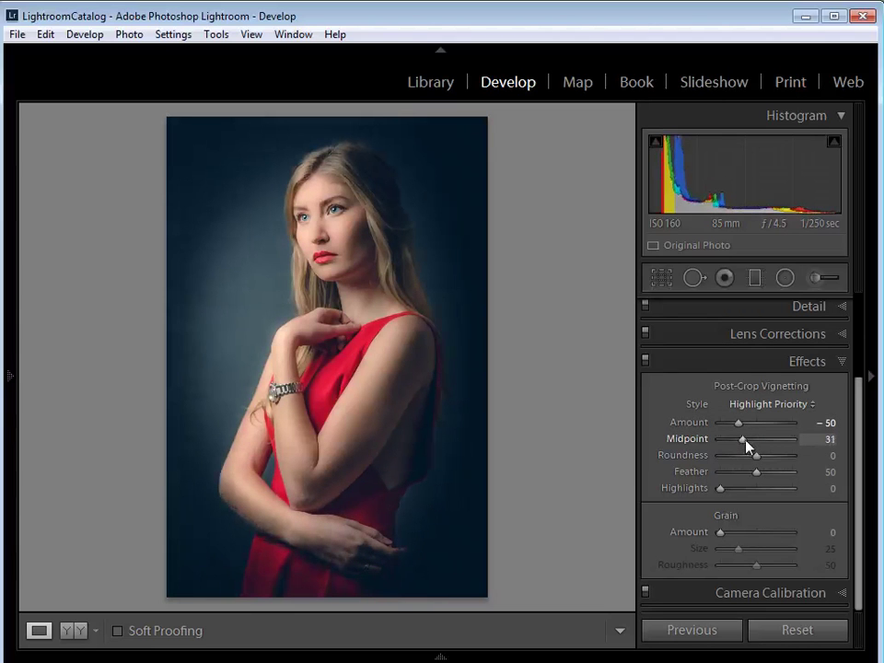
drag(756, 457, 740, 458)
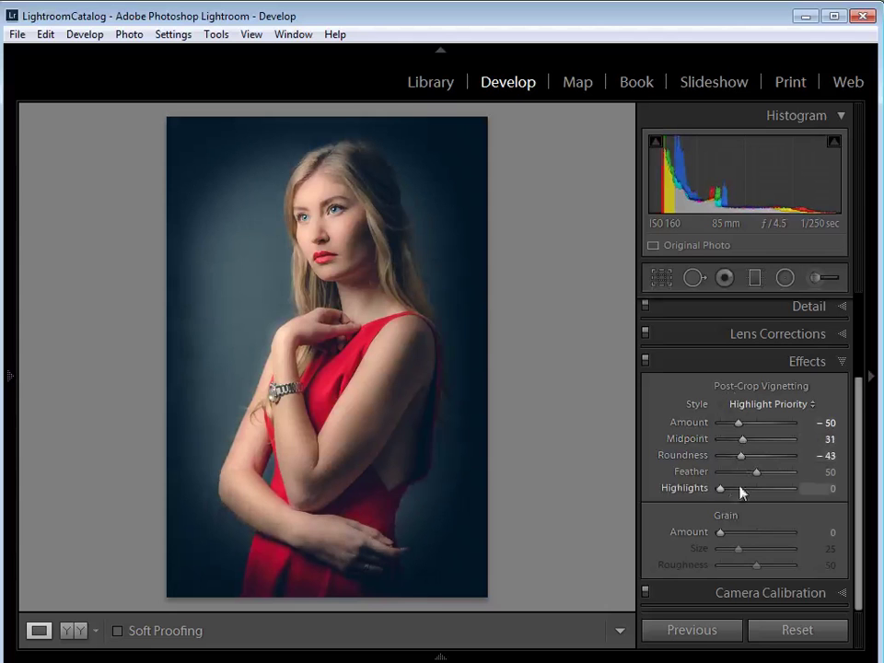
drag(756, 472, 800, 477)
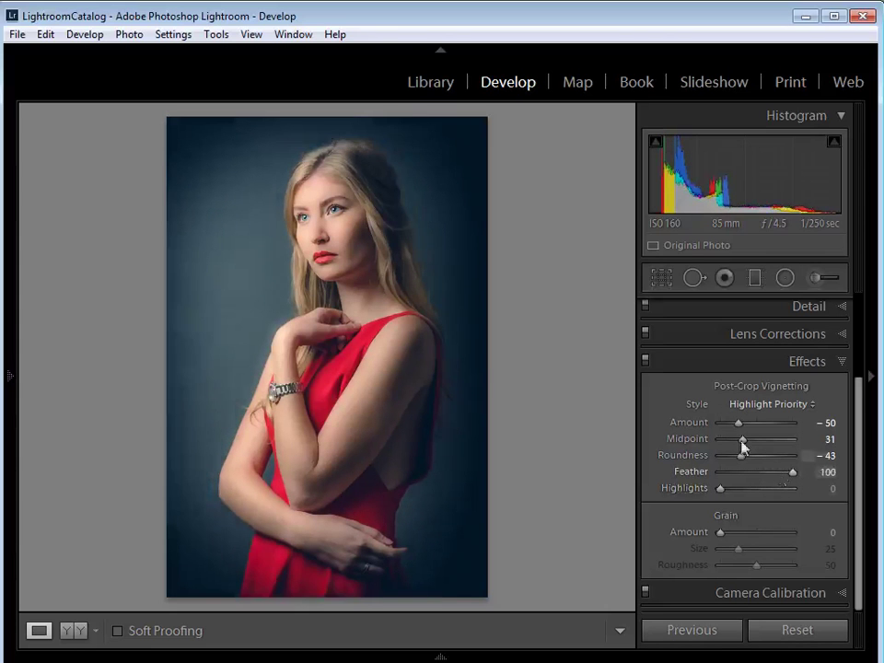
Step: Compare the portrait with and without the vignette, and compare the original photo with the full edit
click(645, 360)
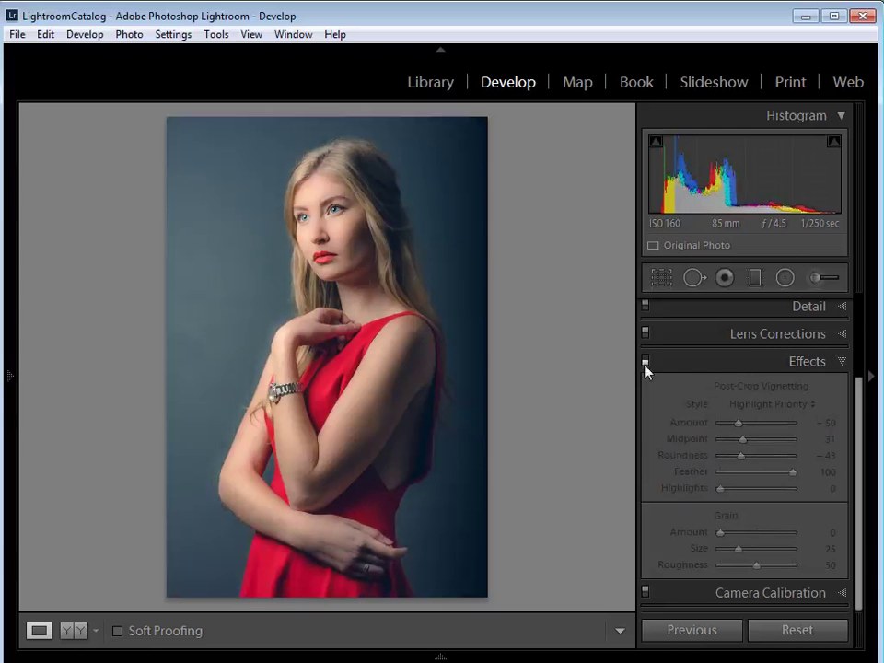
click(644, 363)
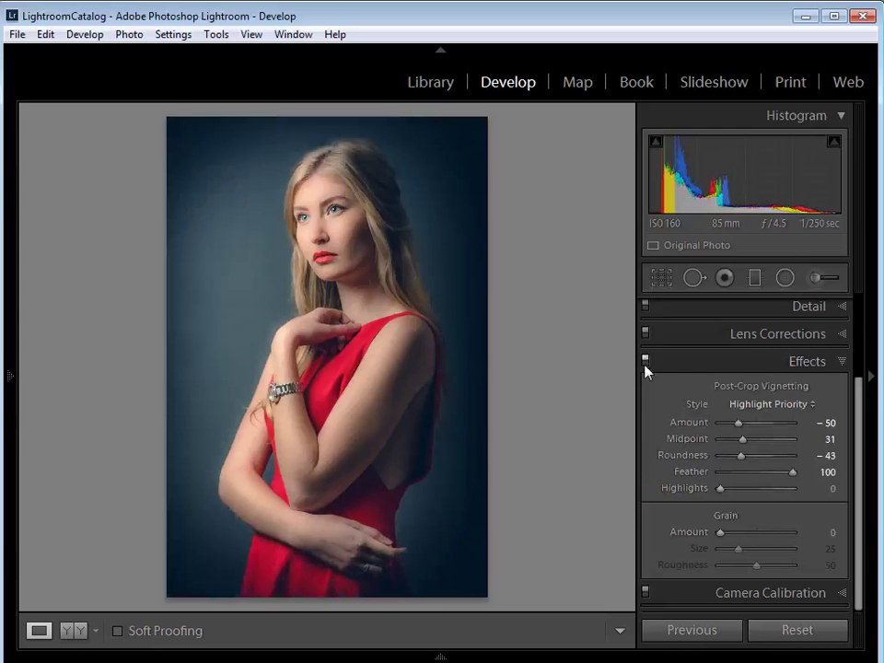
click(645, 365)
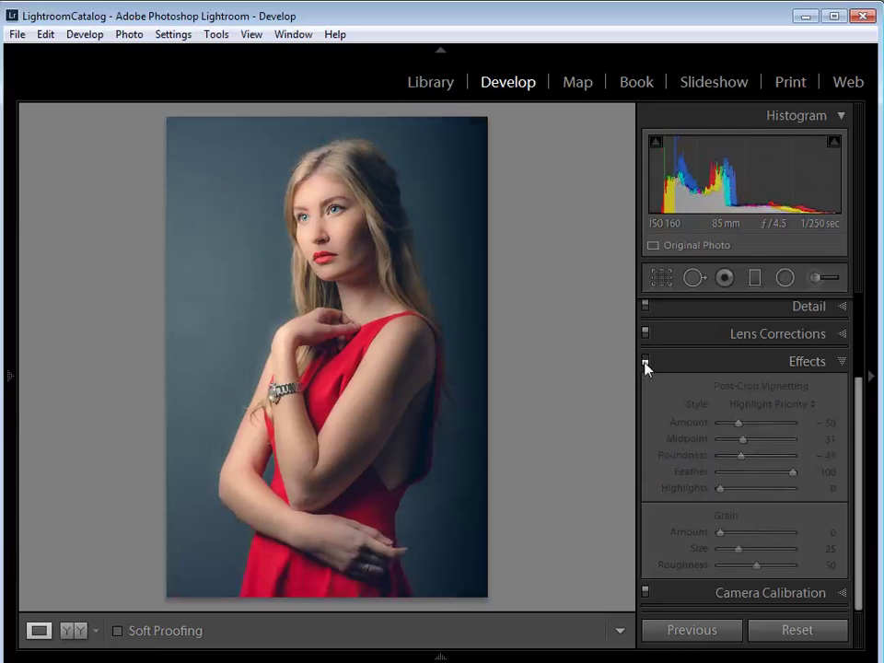
click(645, 364)
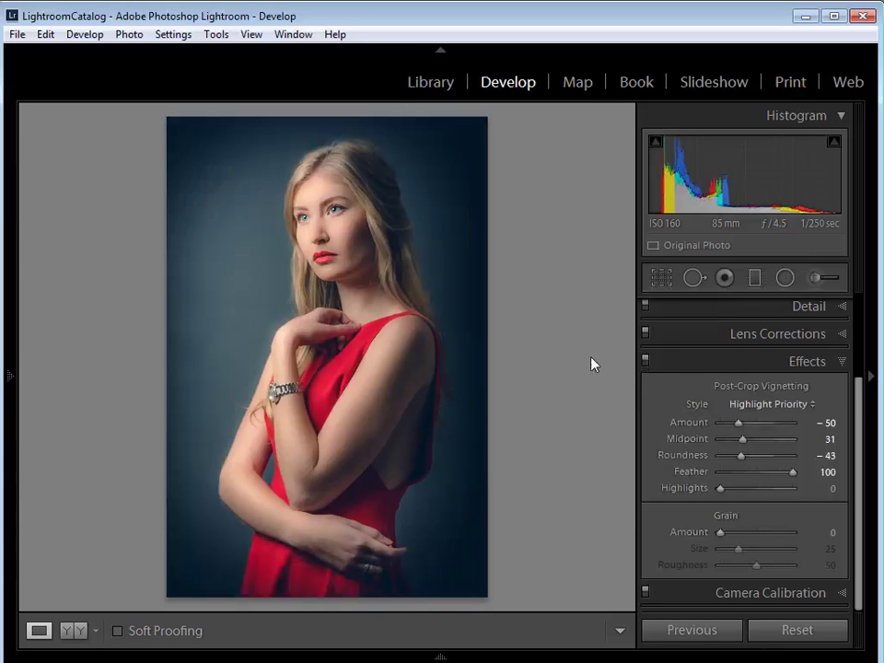
key(backslash)
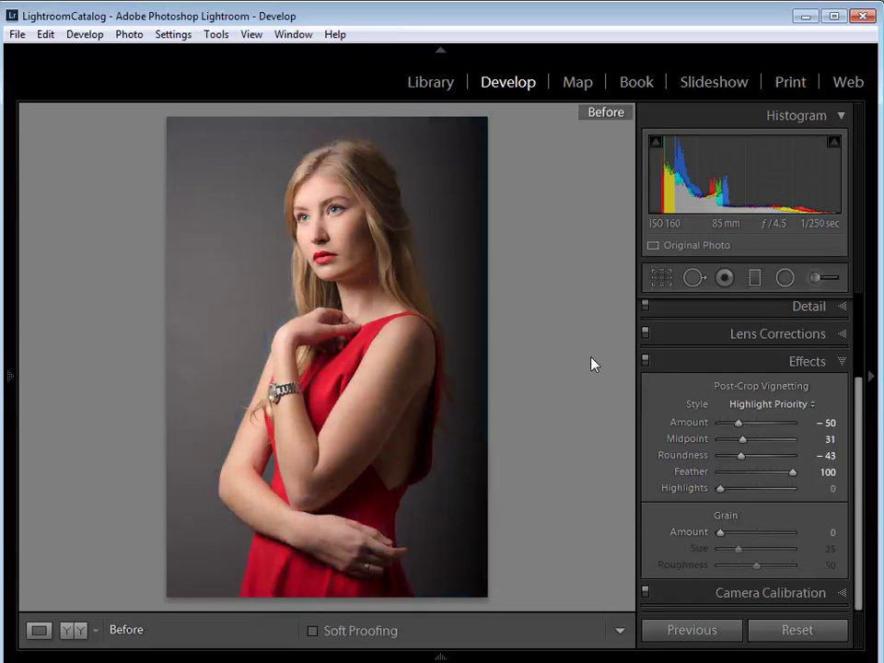
key(backslash)
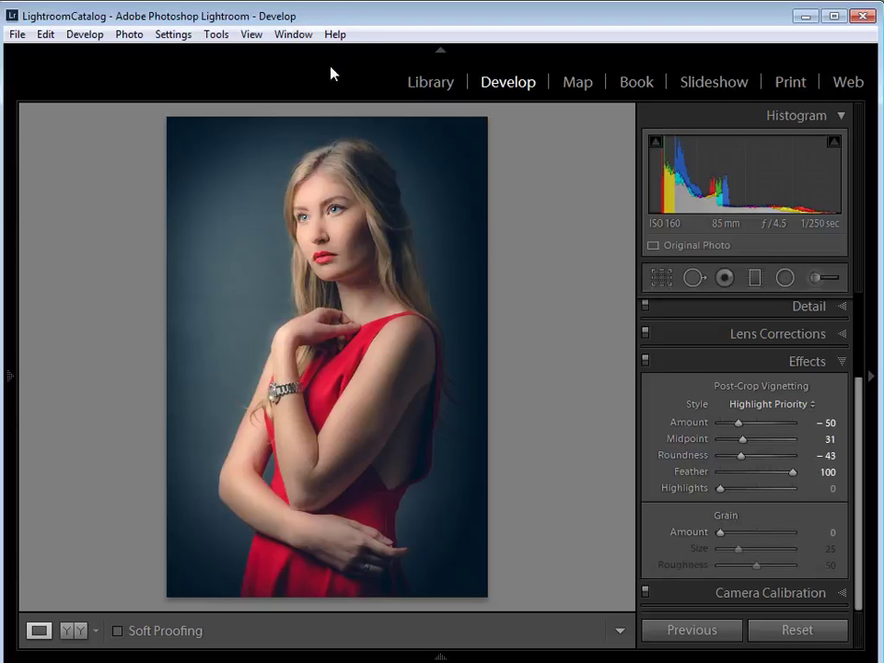
Step: Start exporting the photo, keeping H:\Desktop as the destination, and set the custom file name to the model's first name followed by "edit"
key(shift)
key(ctrl+shift+e)
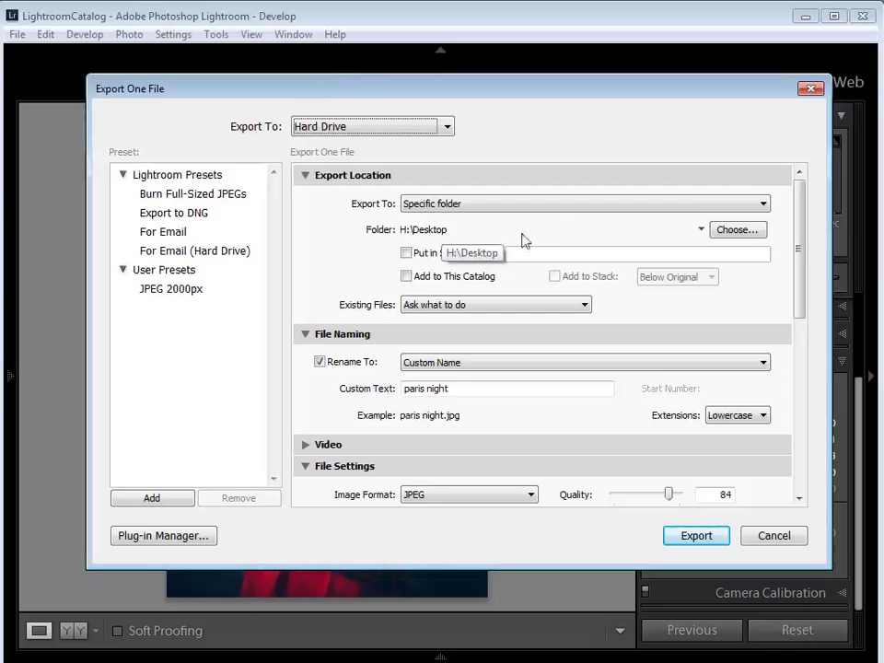
click(750, 237)
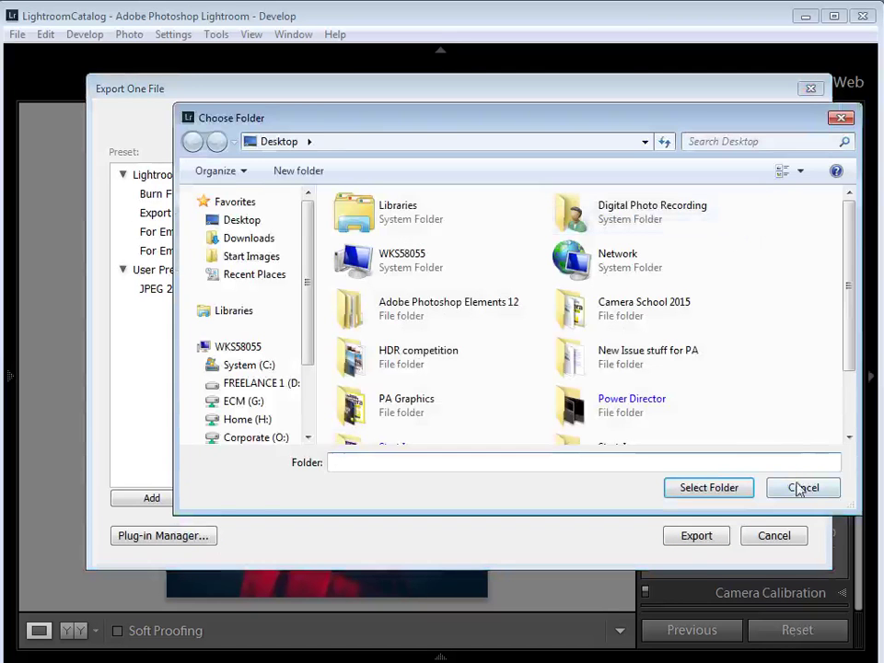
click(789, 489)
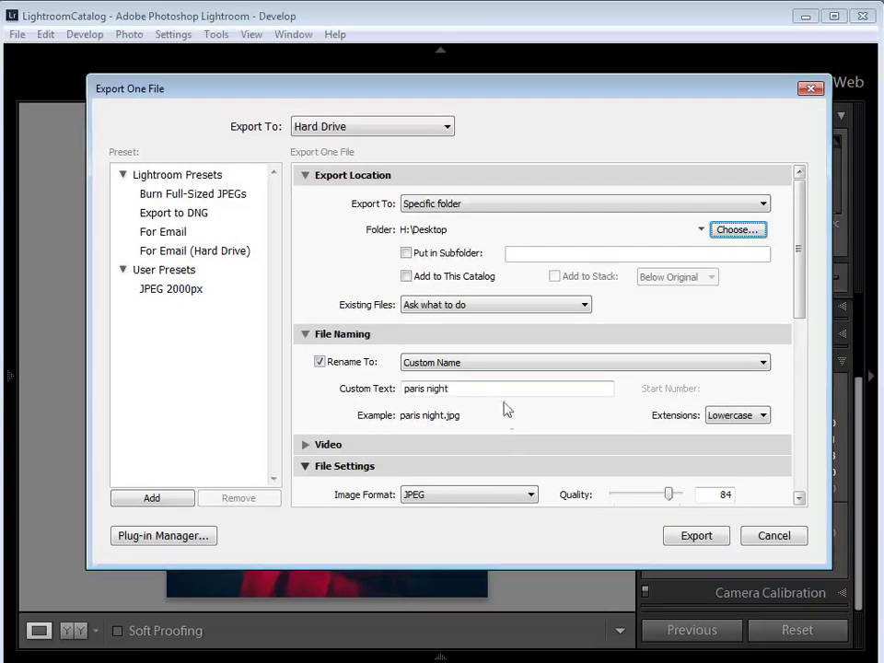
drag(446, 390, 331, 392)
text(be)
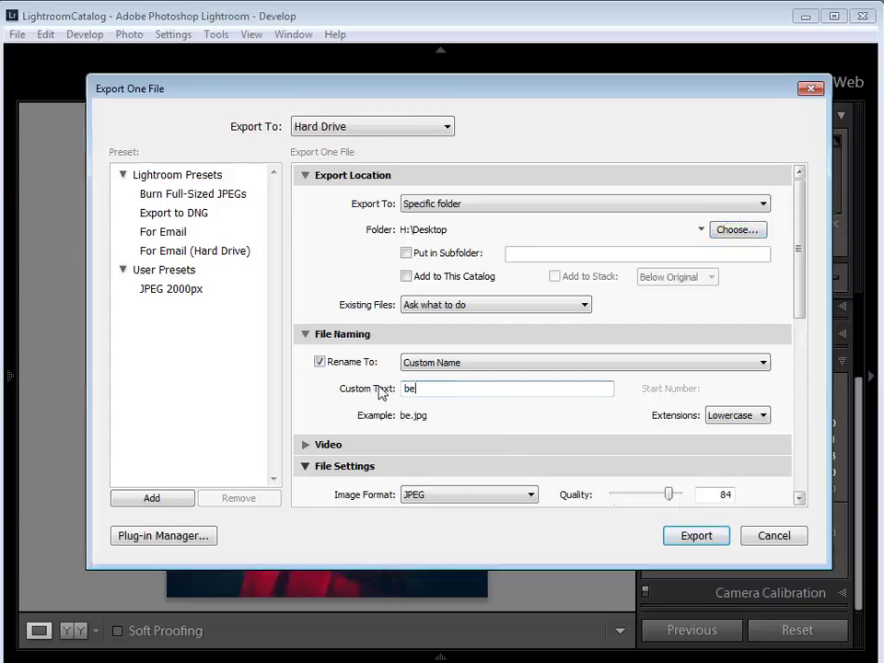
text(cca edit)
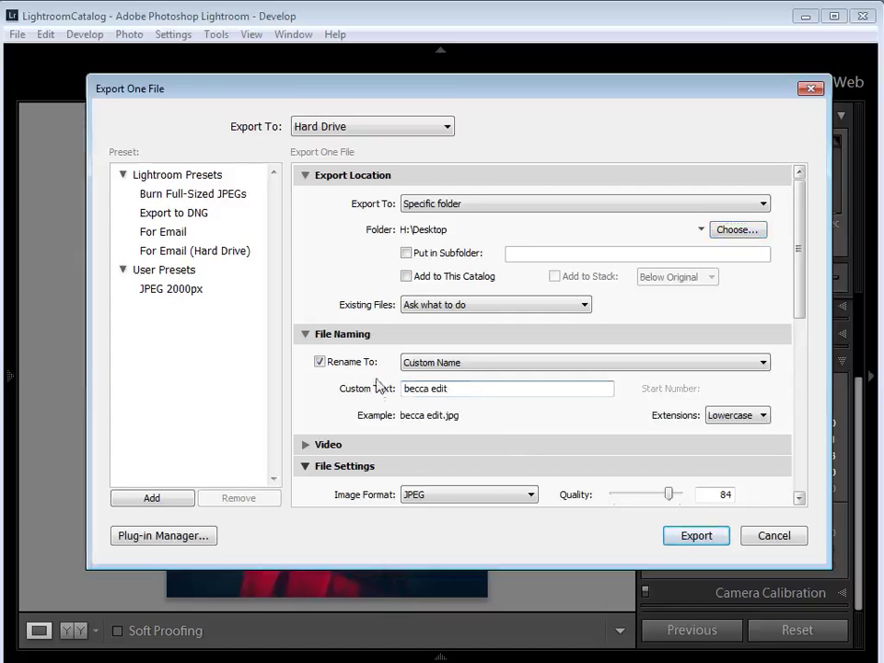
Step: Export the photo as a JPEG at quality 89 with Resize to Fit turned off
drag(801, 276, 803, 348)
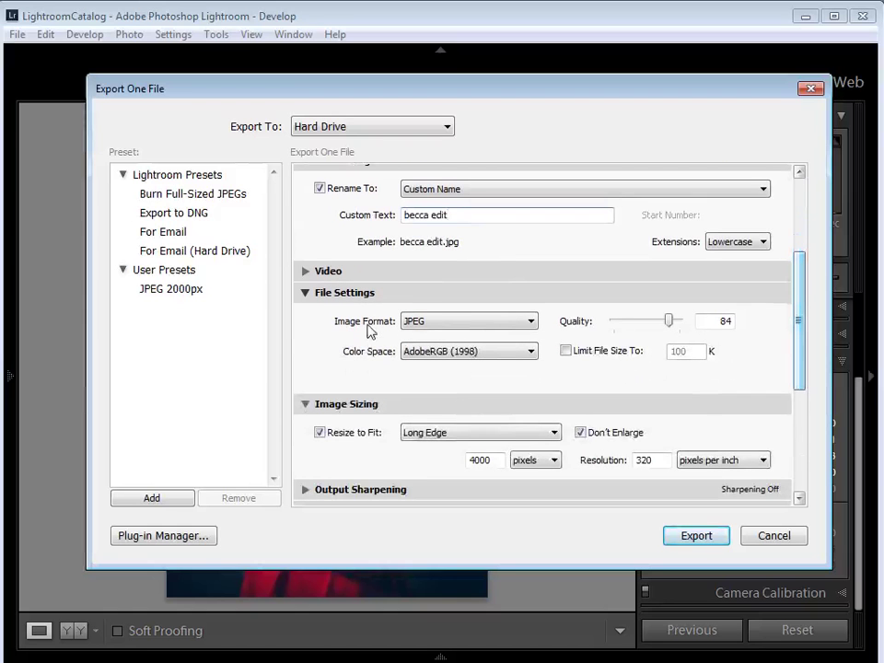
click(530, 321)
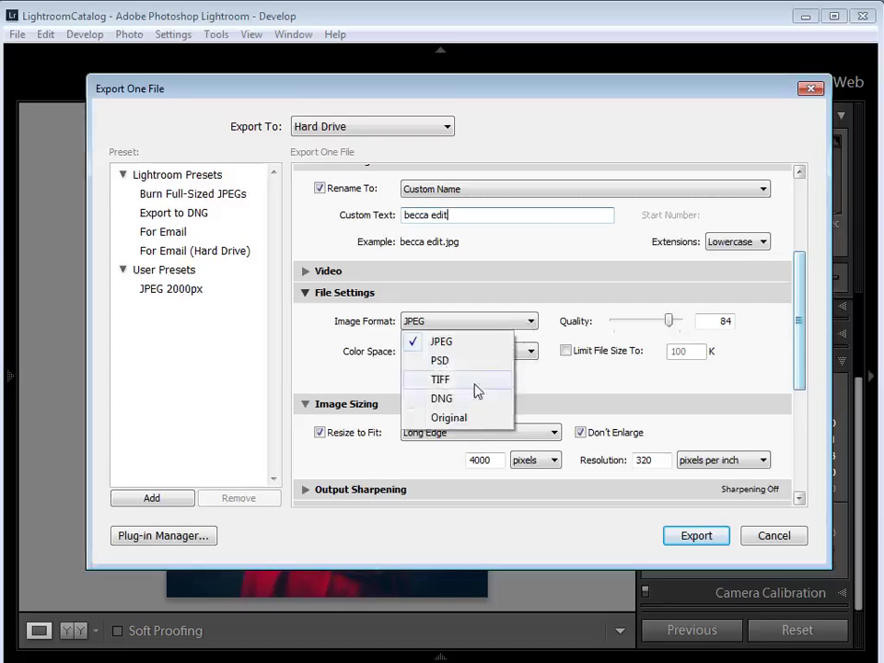
click(466, 343)
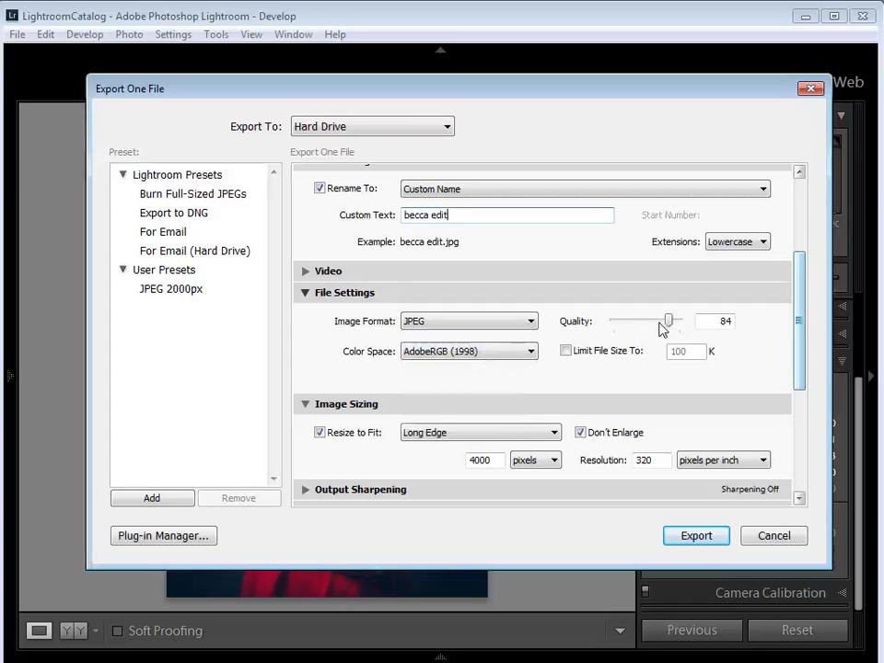
click(670, 321)
drag(669, 324, 675, 320)
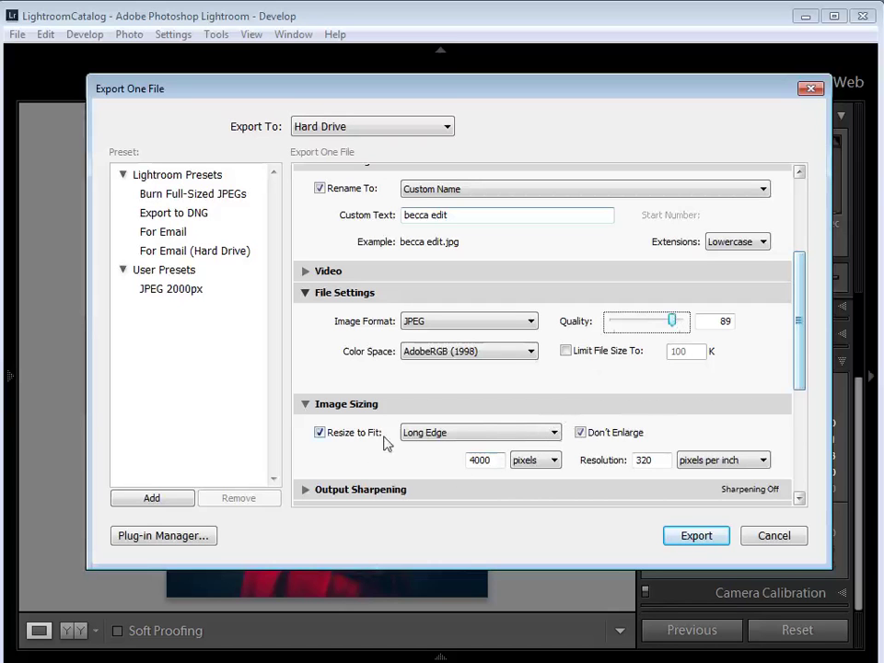
click(321, 434)
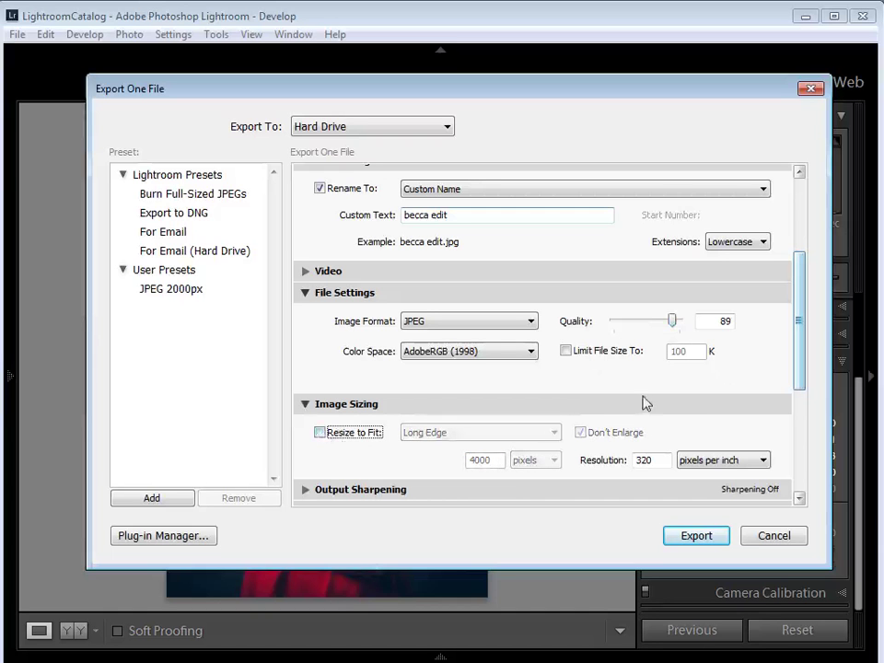
click(703, 534)
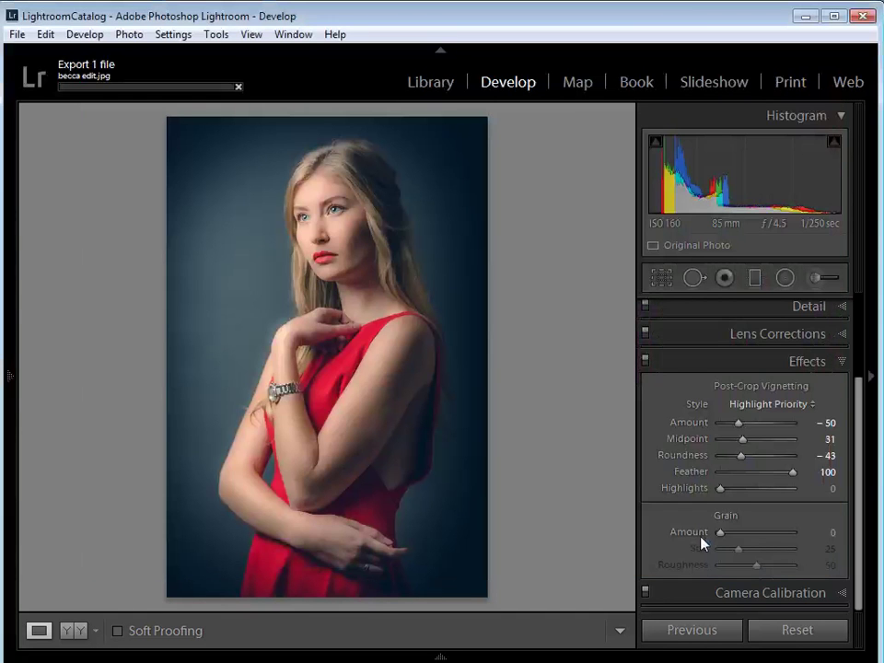